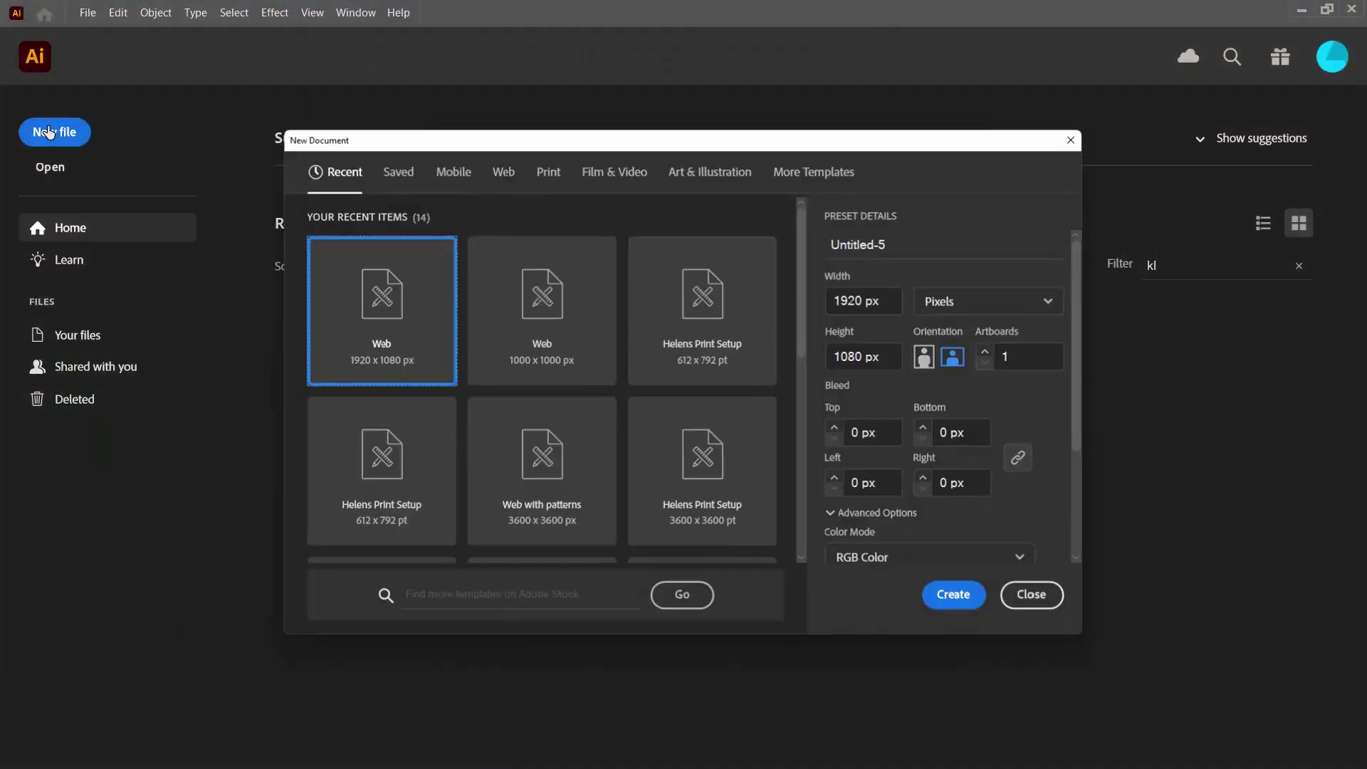
Create a new blank 1920 × 1080 px Web document (Untitled-5)
left_click(941, 592)
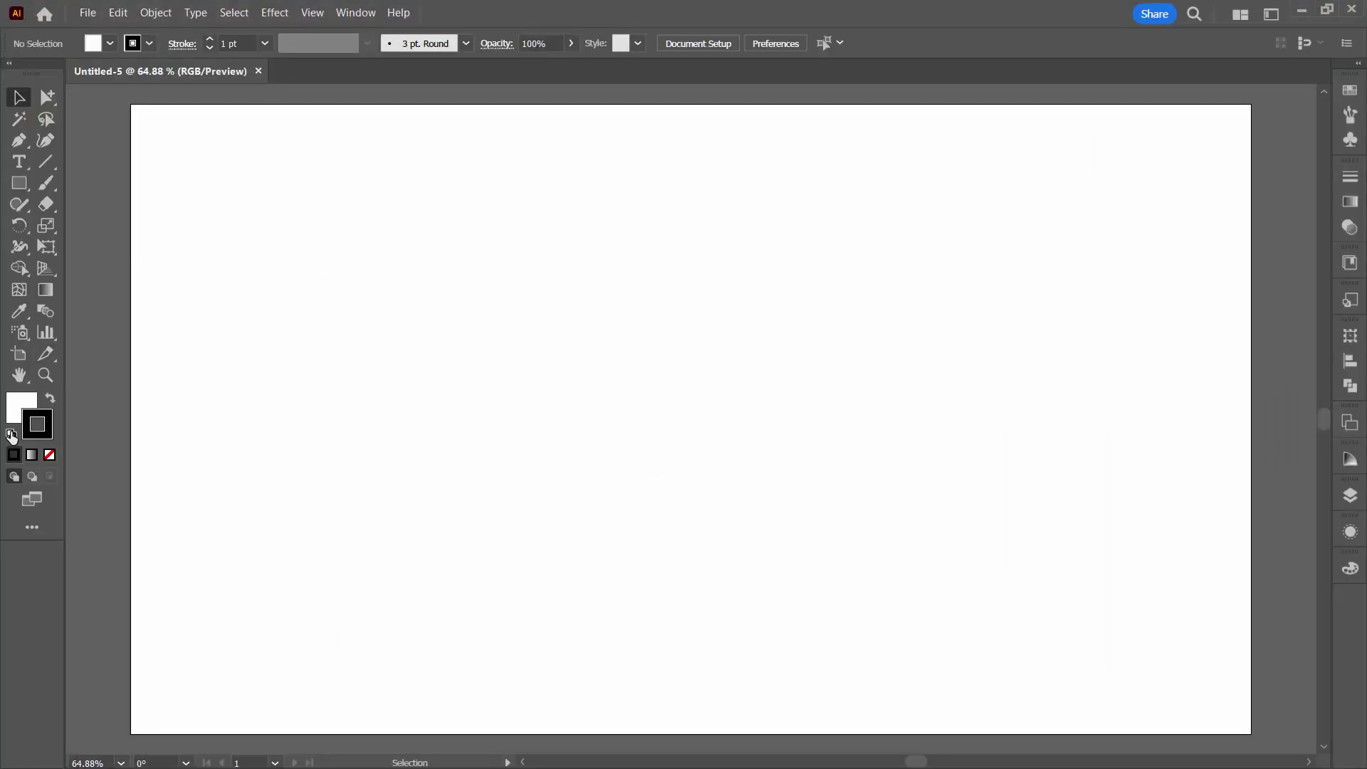
Reset default fill and stroke and draw a vertical line near the artboard centre
left_click(12, 436)
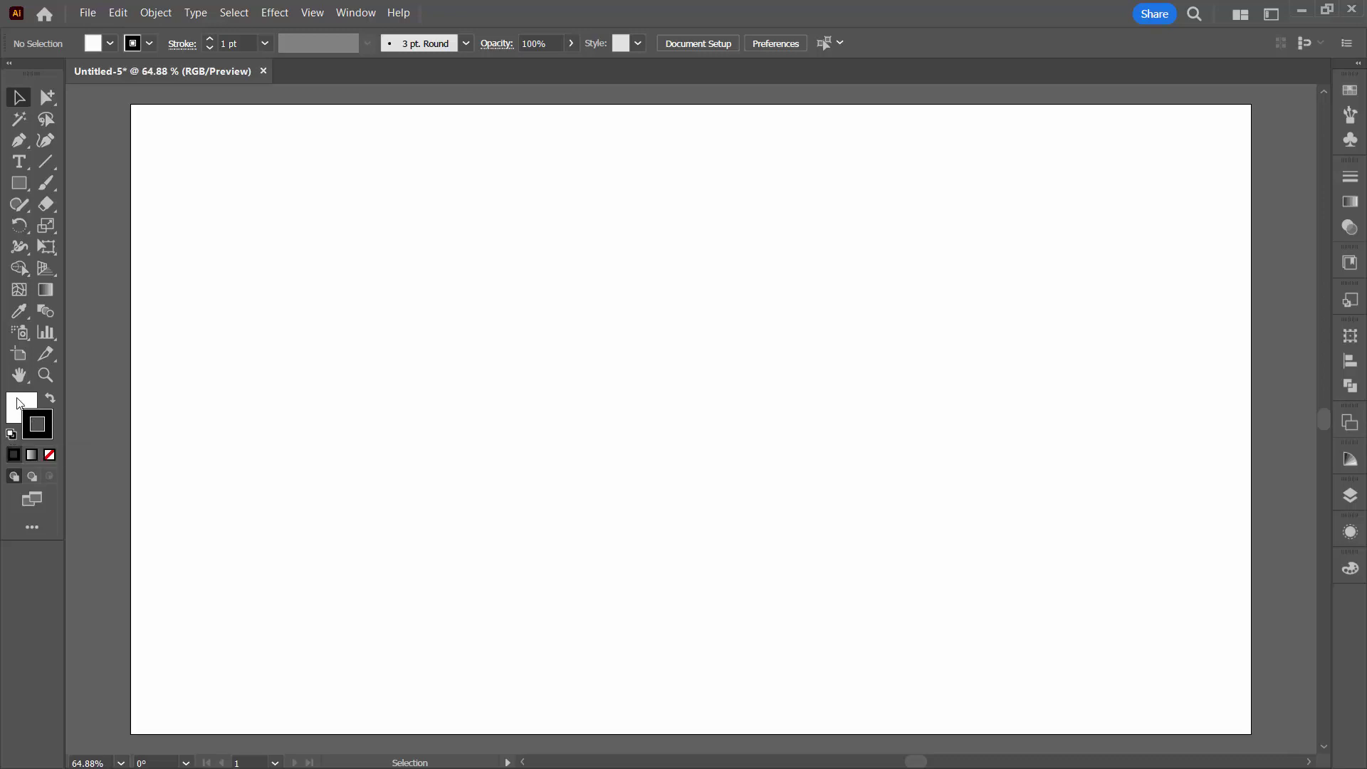
left_click(46, 162)
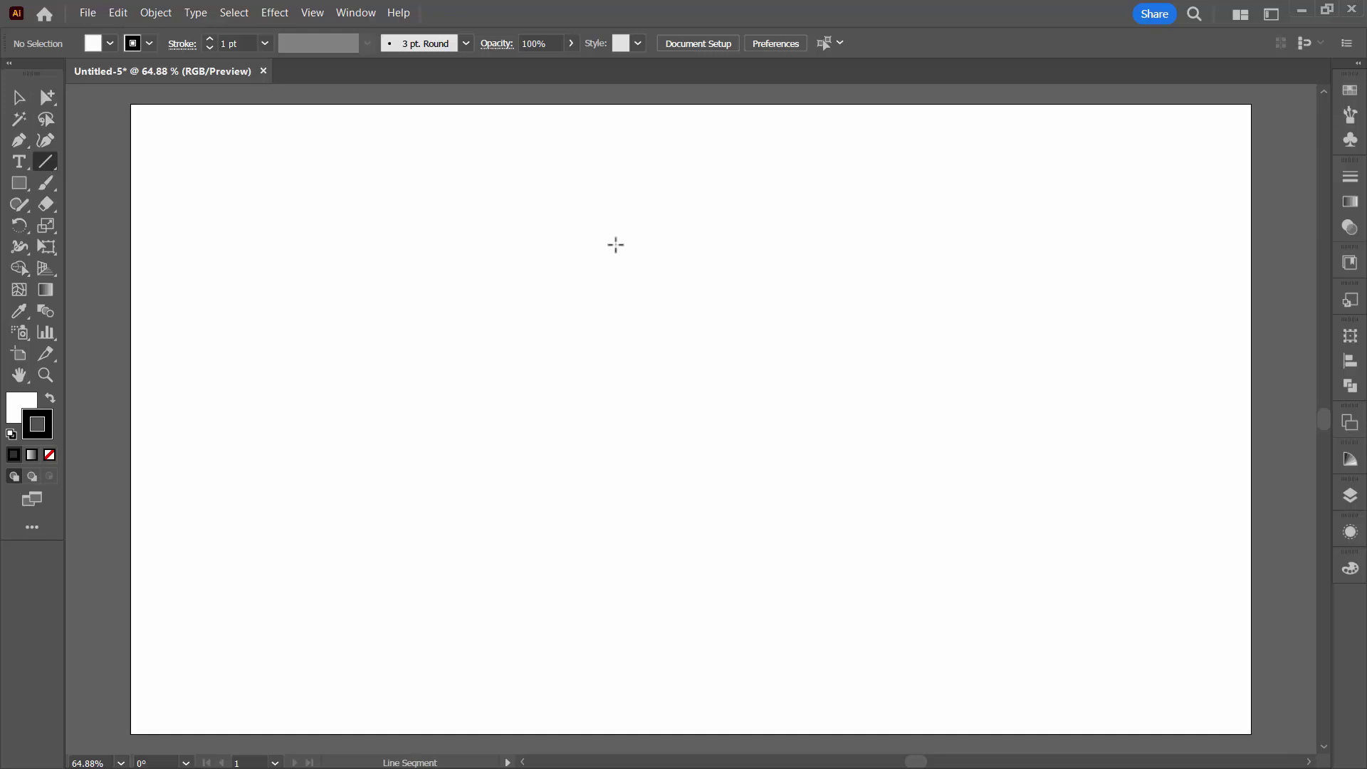
left_click_drag(616, 245, 612, 422)
Give the line a 10 pt stroke with round caps, then deselect it
left_click(210, 40)
left_click(210, 40)
left_click(210, 39)
left_click(210, 40)
left_click(210, 40)
left_click(210, 40)
left_click(210, 40)
left_click(210, 39)
left_click(210, 40)
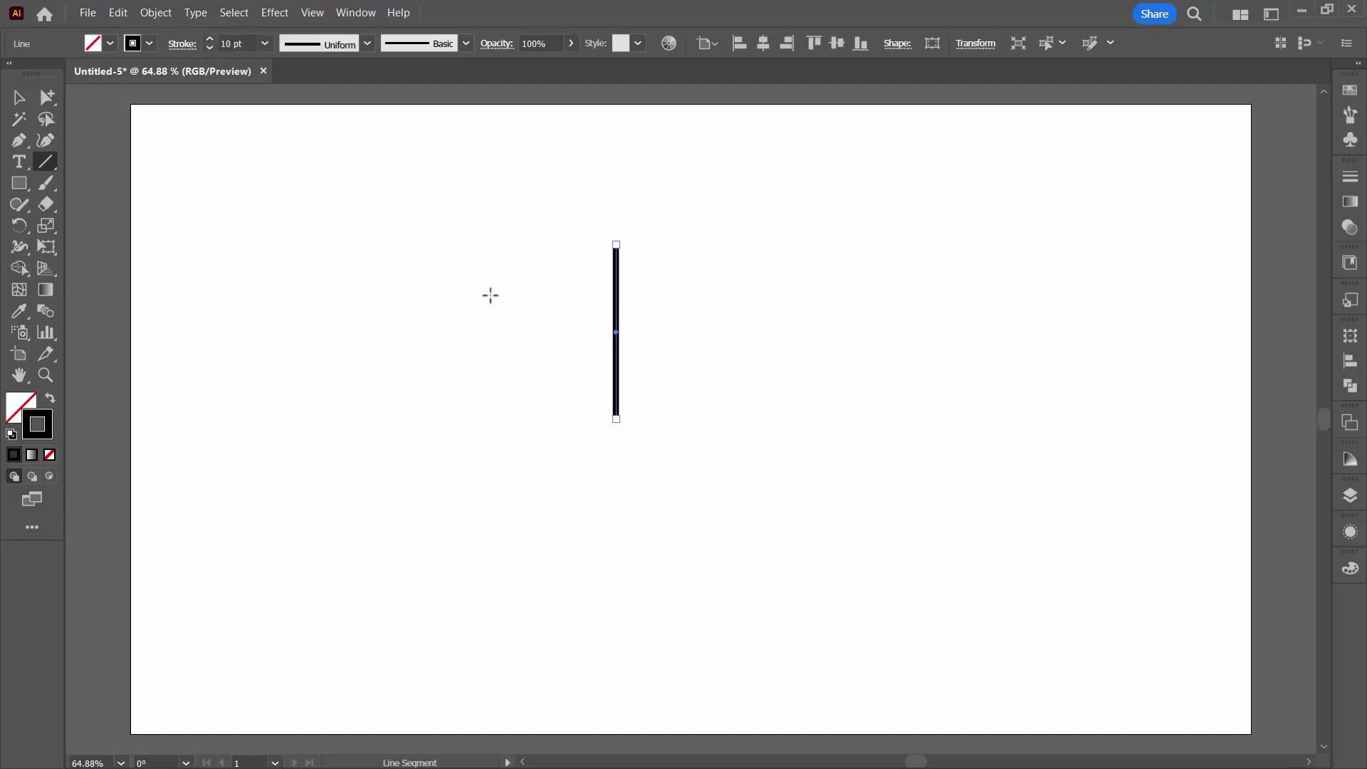
left_click(183, 46)
left_click(88, 89)
left_click(19, 97)
left_click(451, 370)
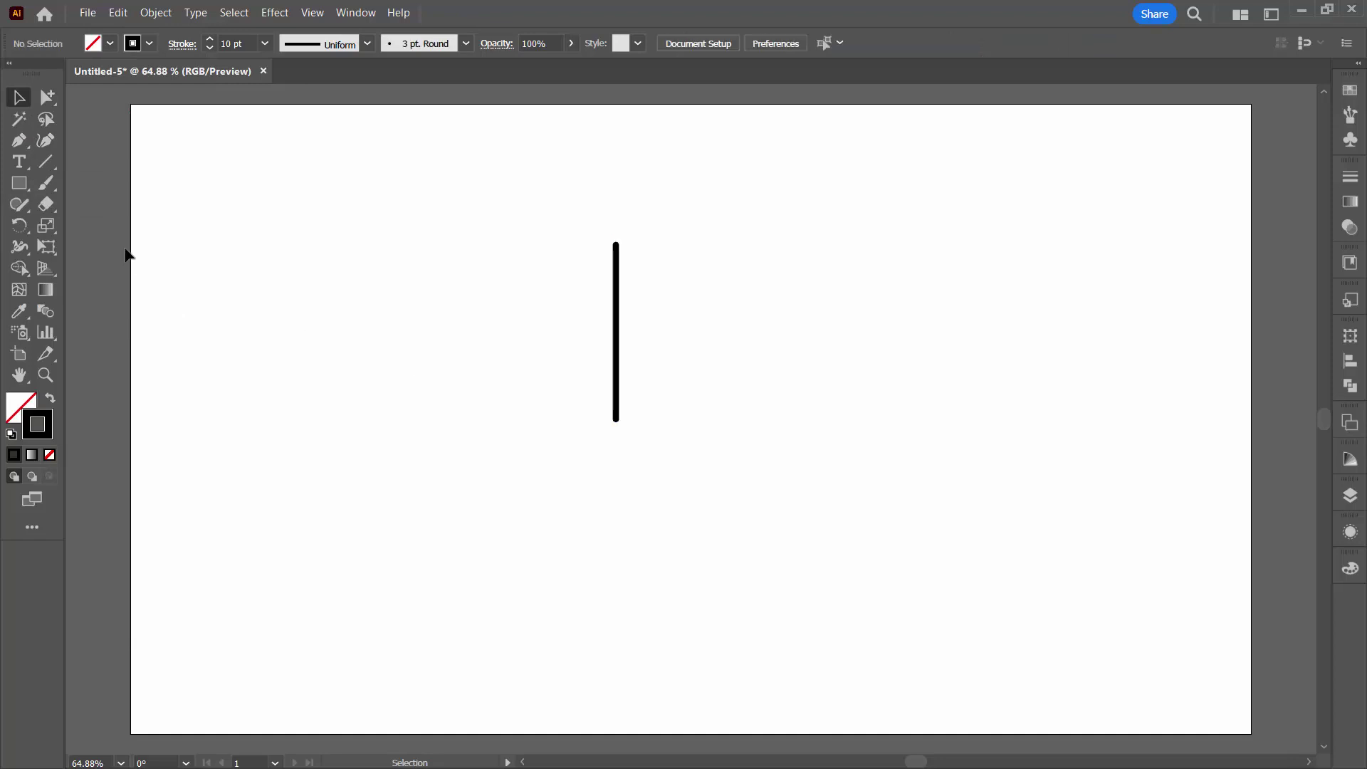
Create an exact line 255 px long at a 30° angle
left_click(44, 163)
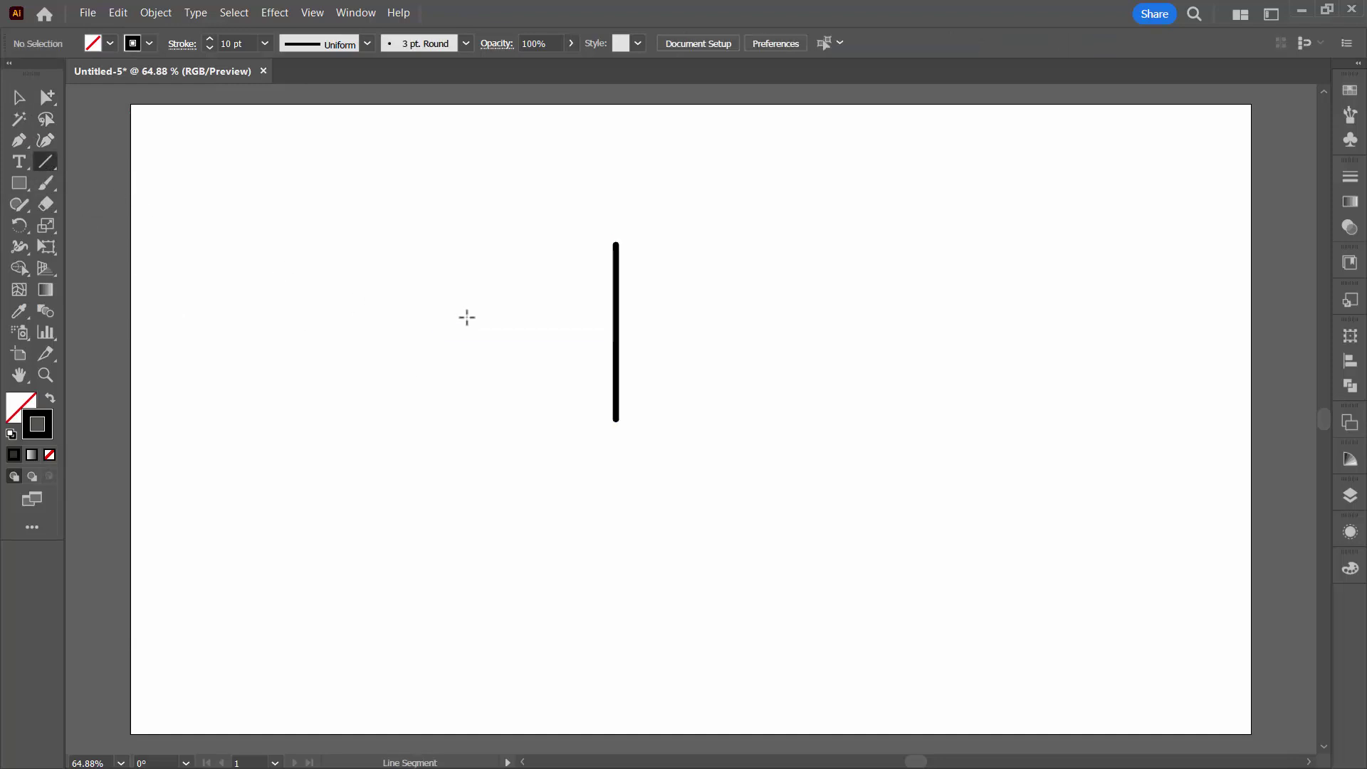
left_click(496, 328)
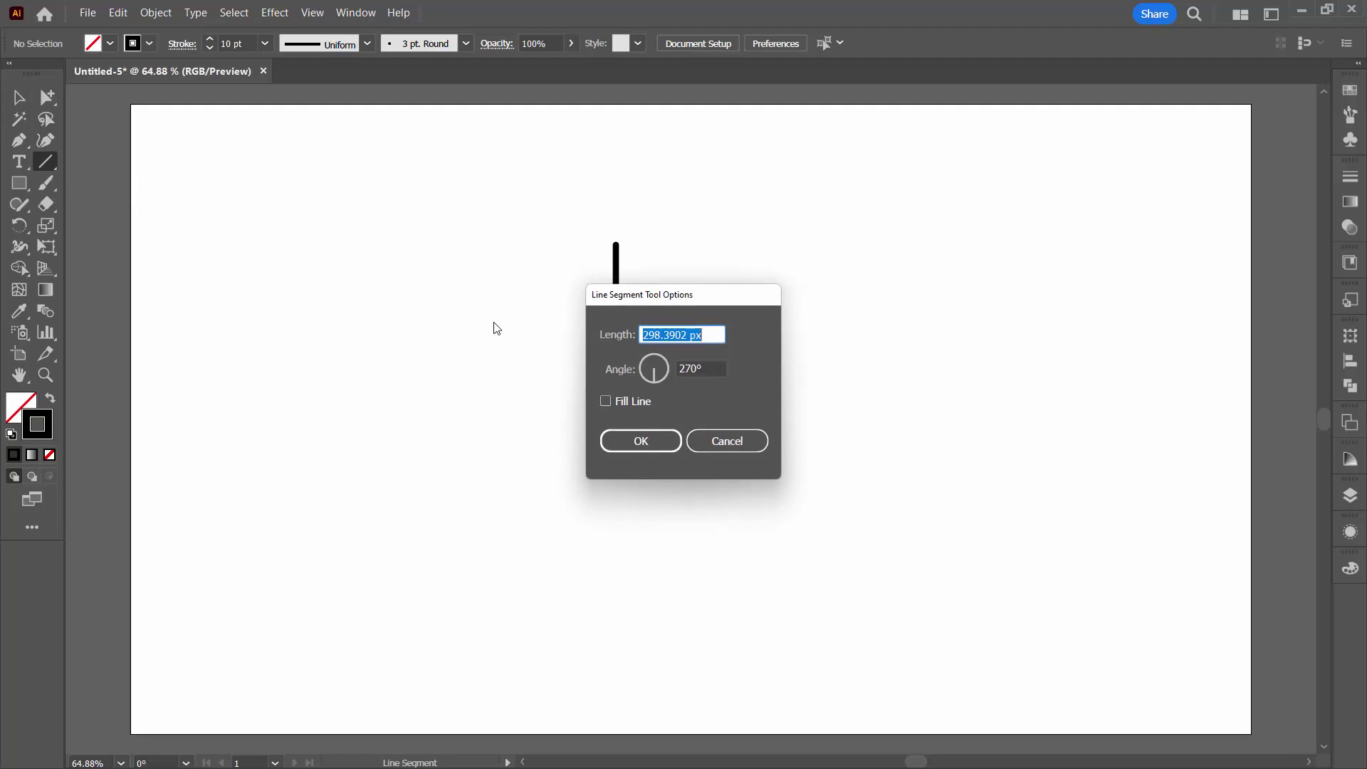
type("255")
left_click_drag(704, 295, 843, 278)
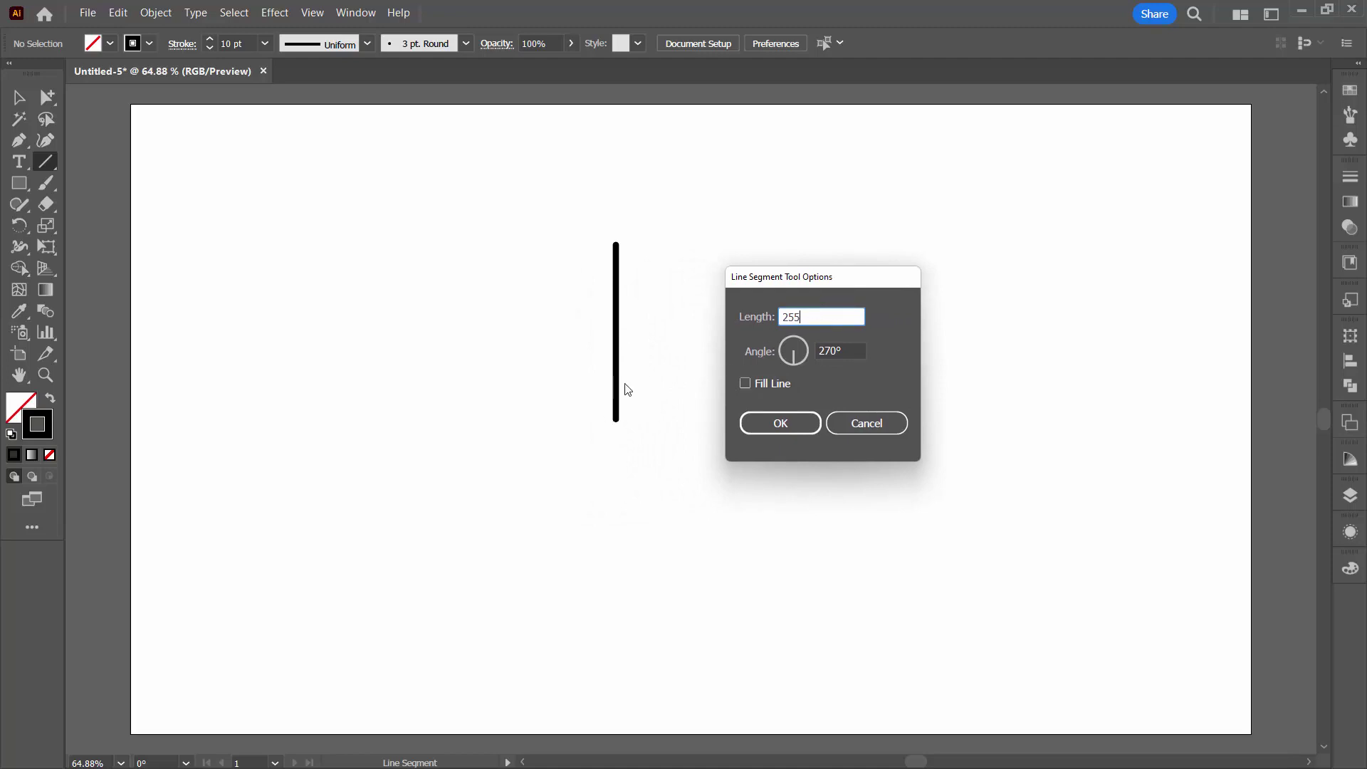
key("Tab")
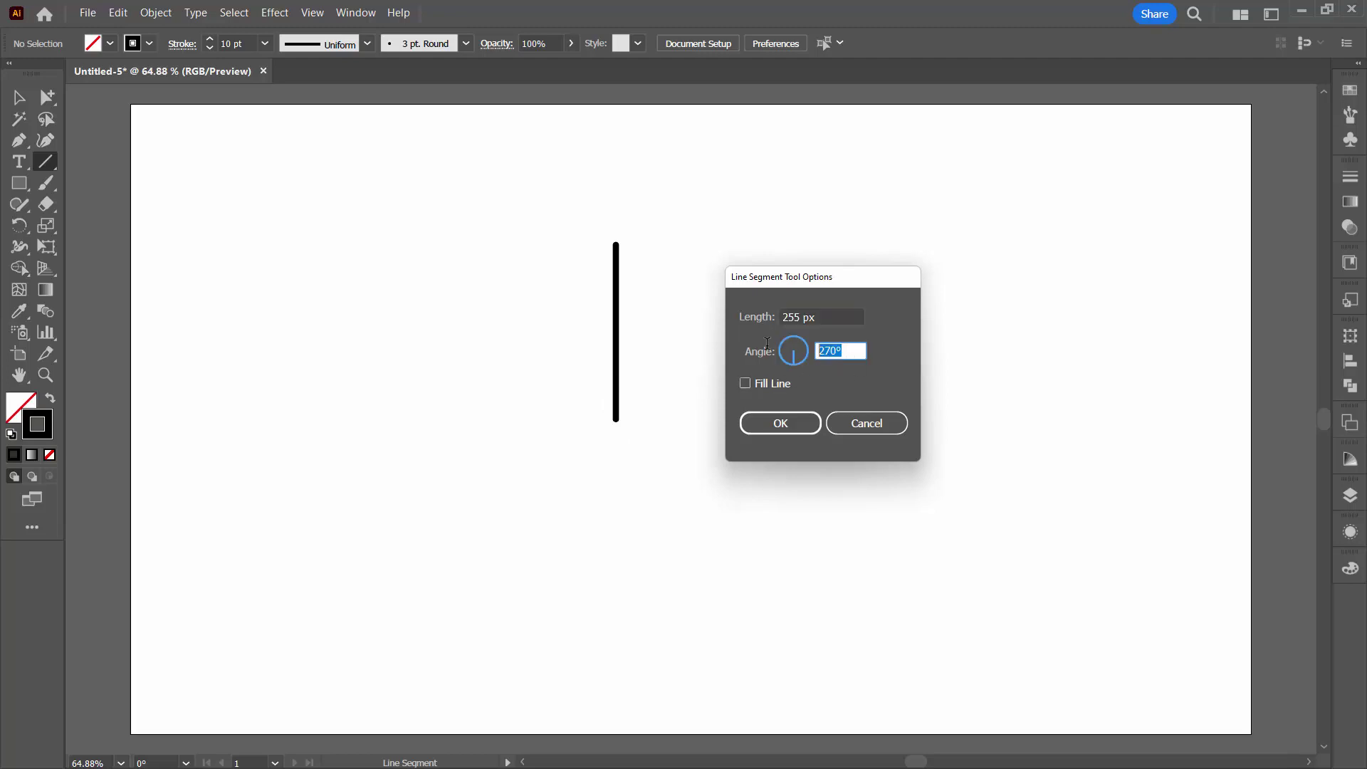
type("30")
key("Tab")
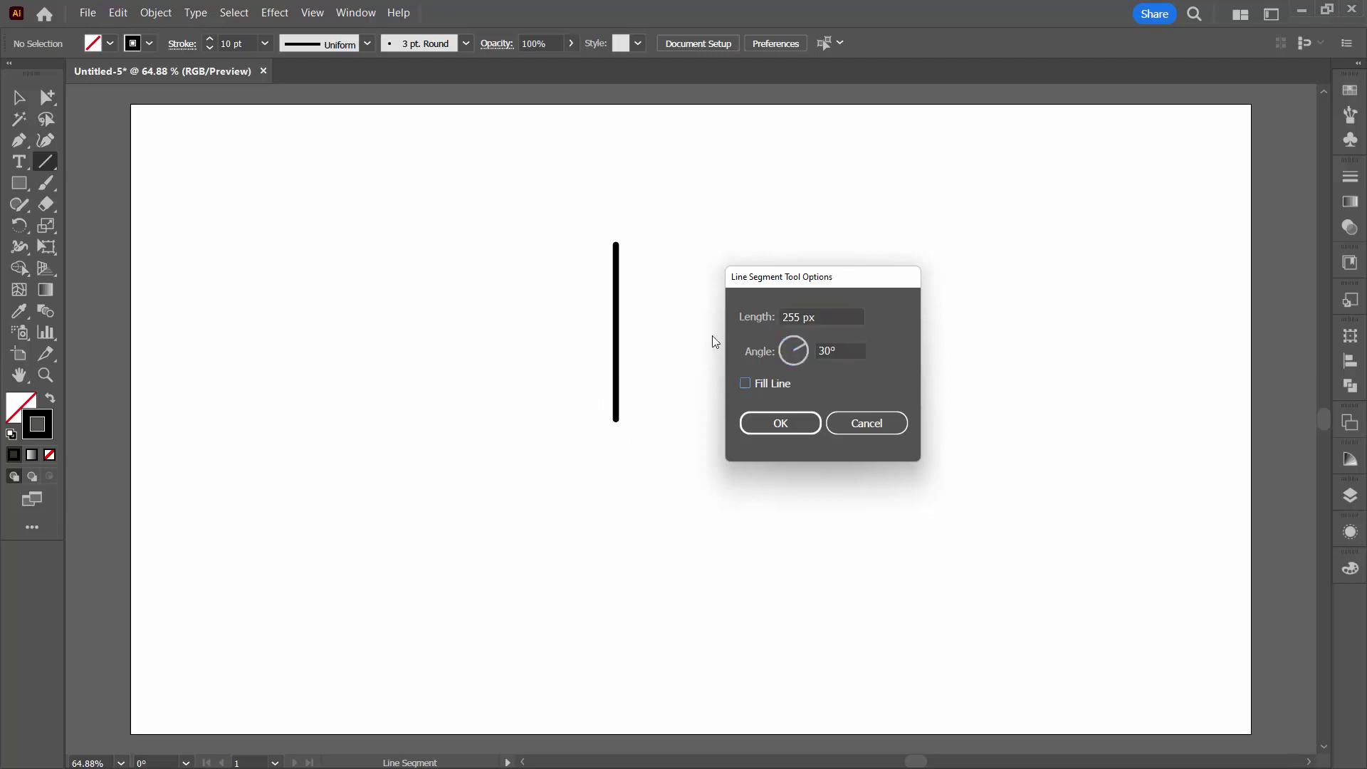
left_click(793, 425)
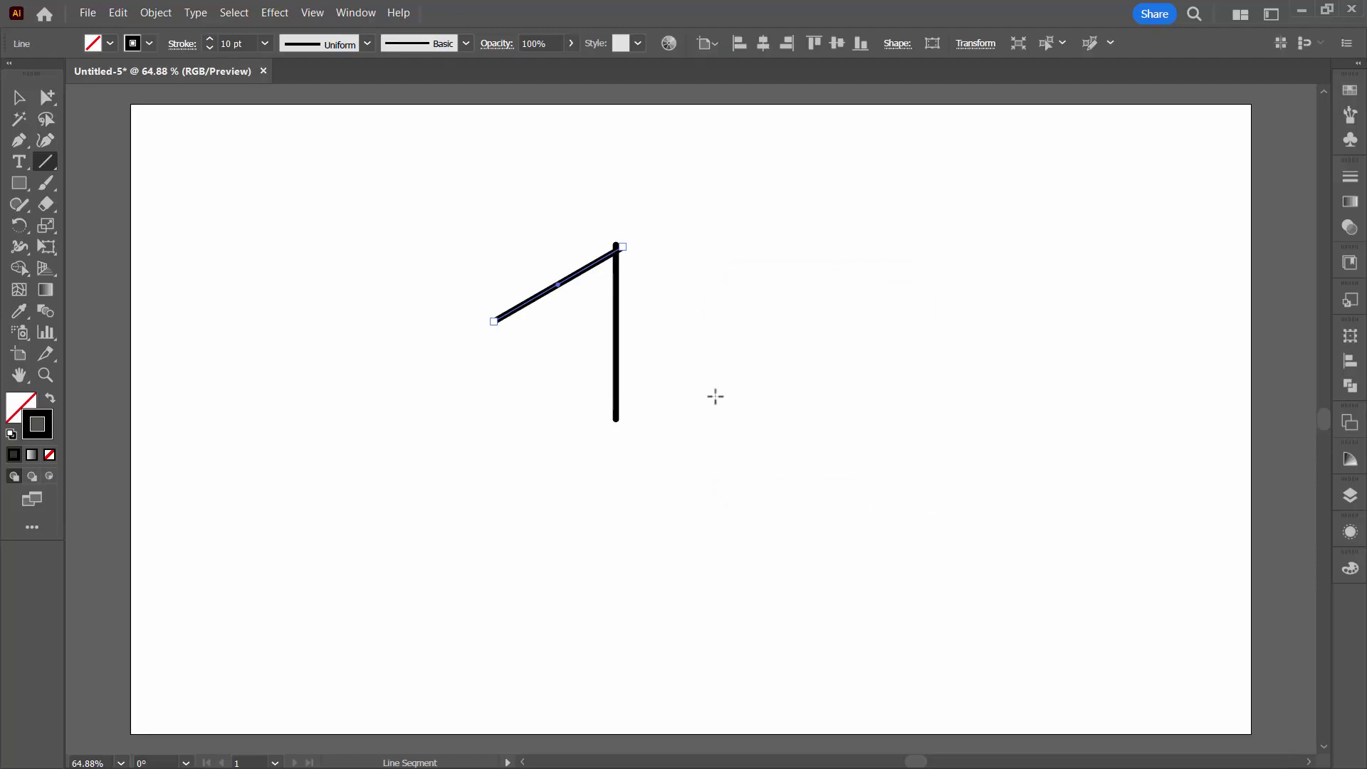
Drag the angled line so it joins the vertical line's top tip
left_click(19, 96)
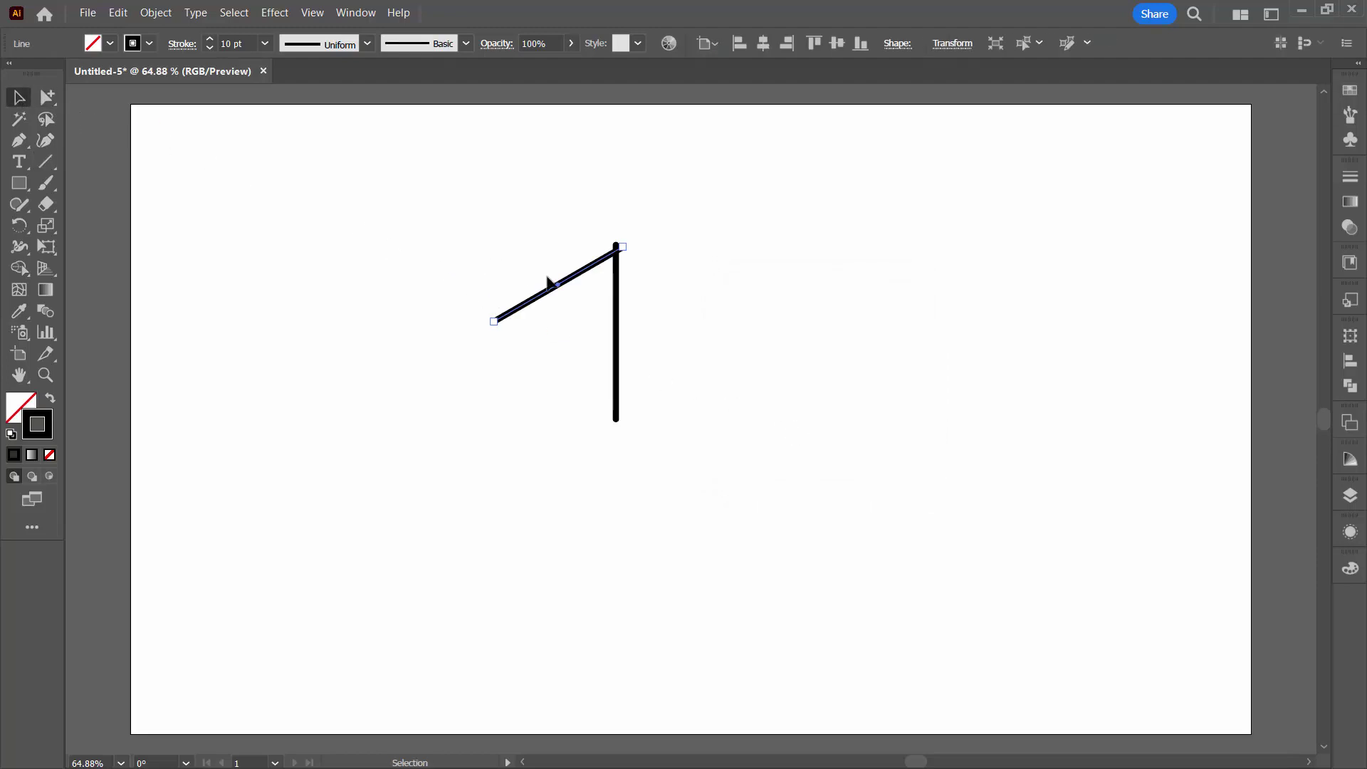
left_click(574, 279)
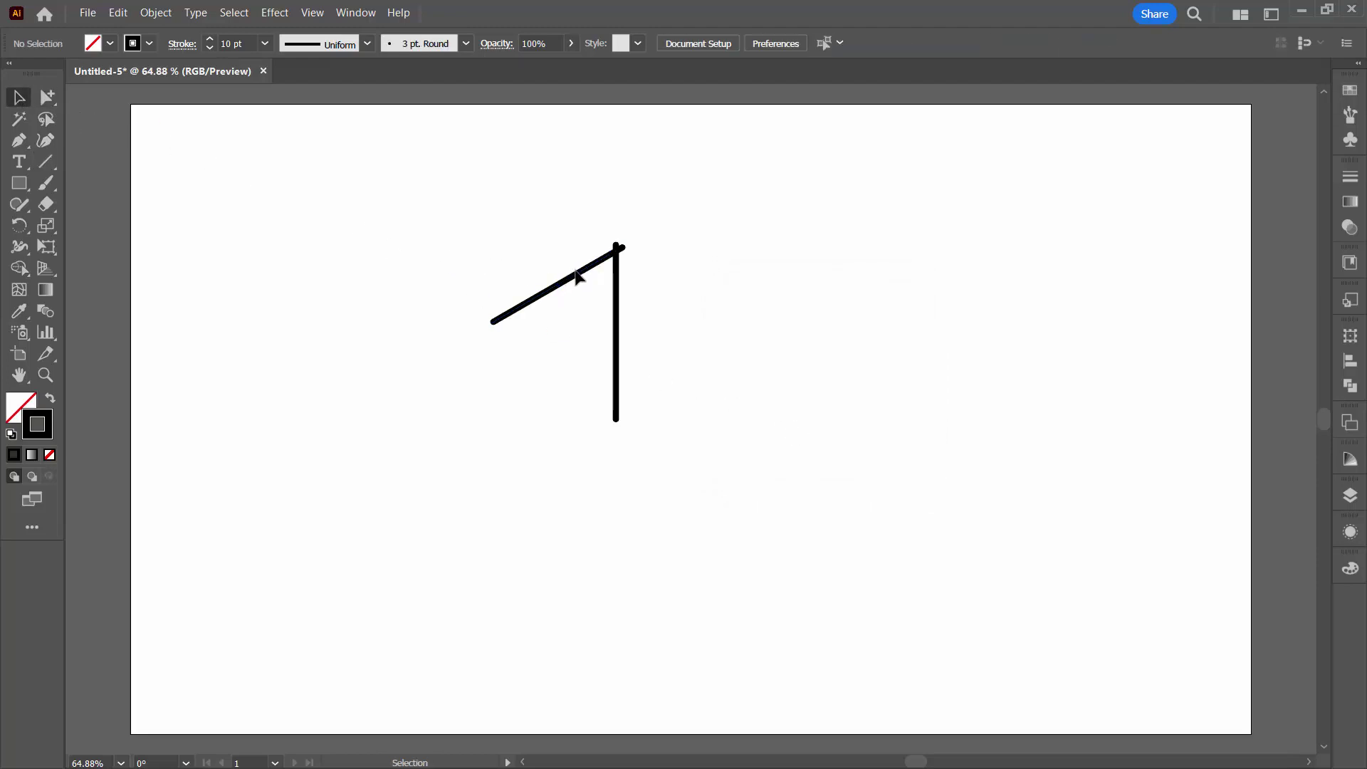
left_click_drag(576, 278, 570, 274)
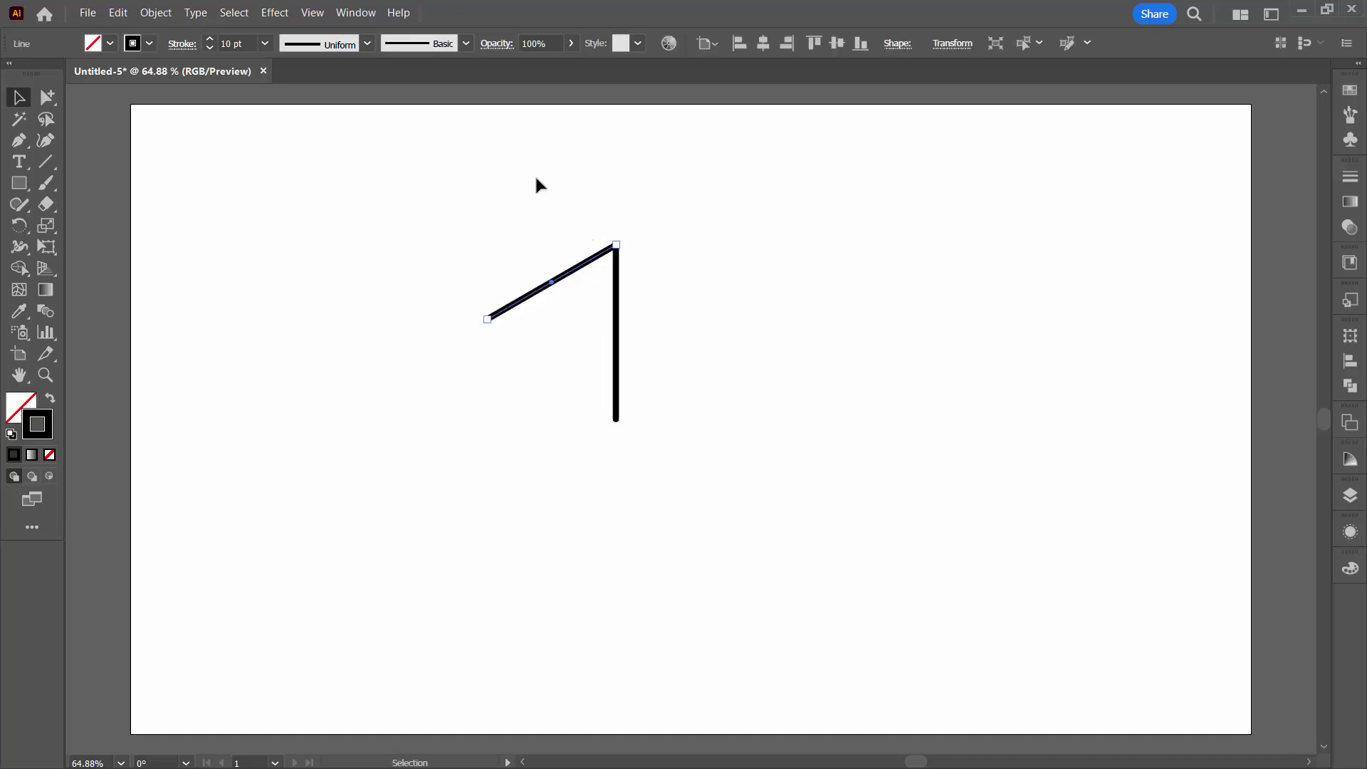
left_click(312, 13)
left_click(321, 27)
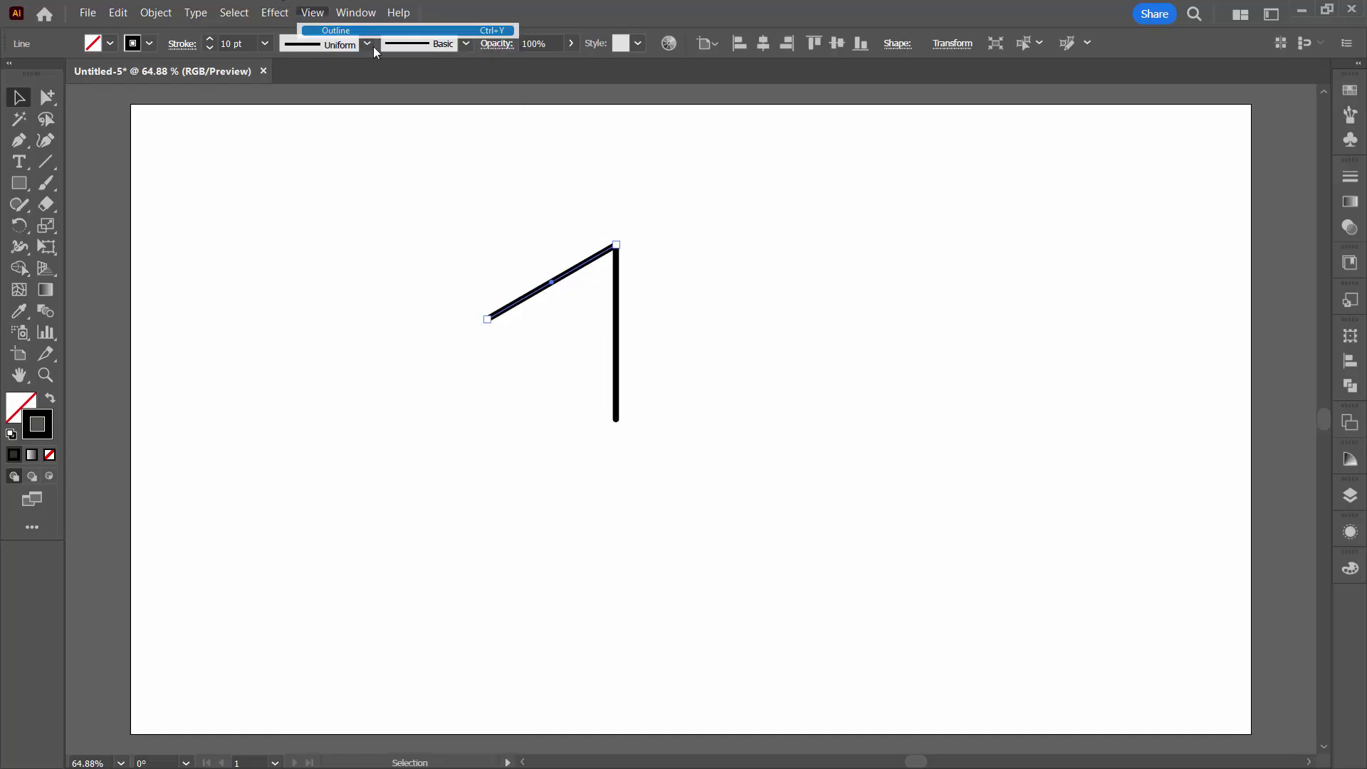
left_click(45, 375)
left_click_drag(587, 214, 656, 296)
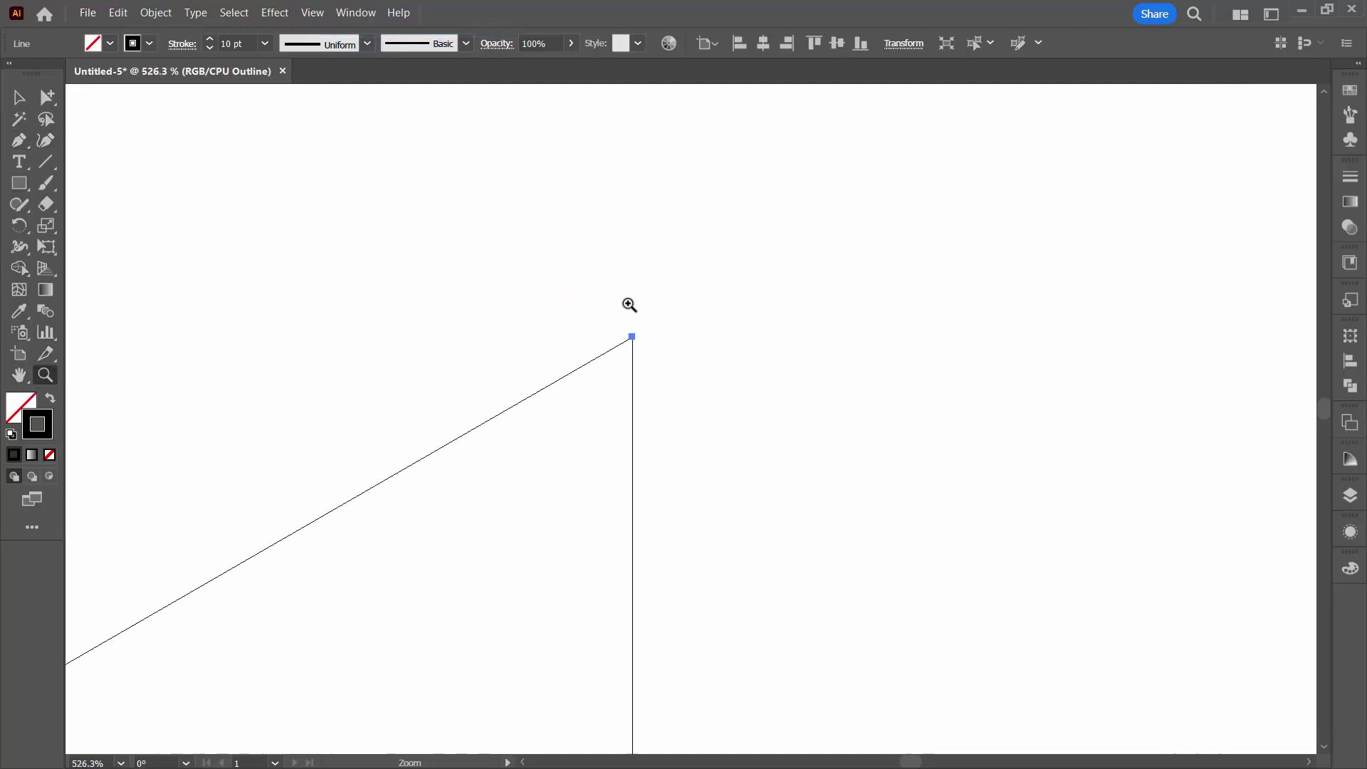
key("v")
left_click(393, 390)
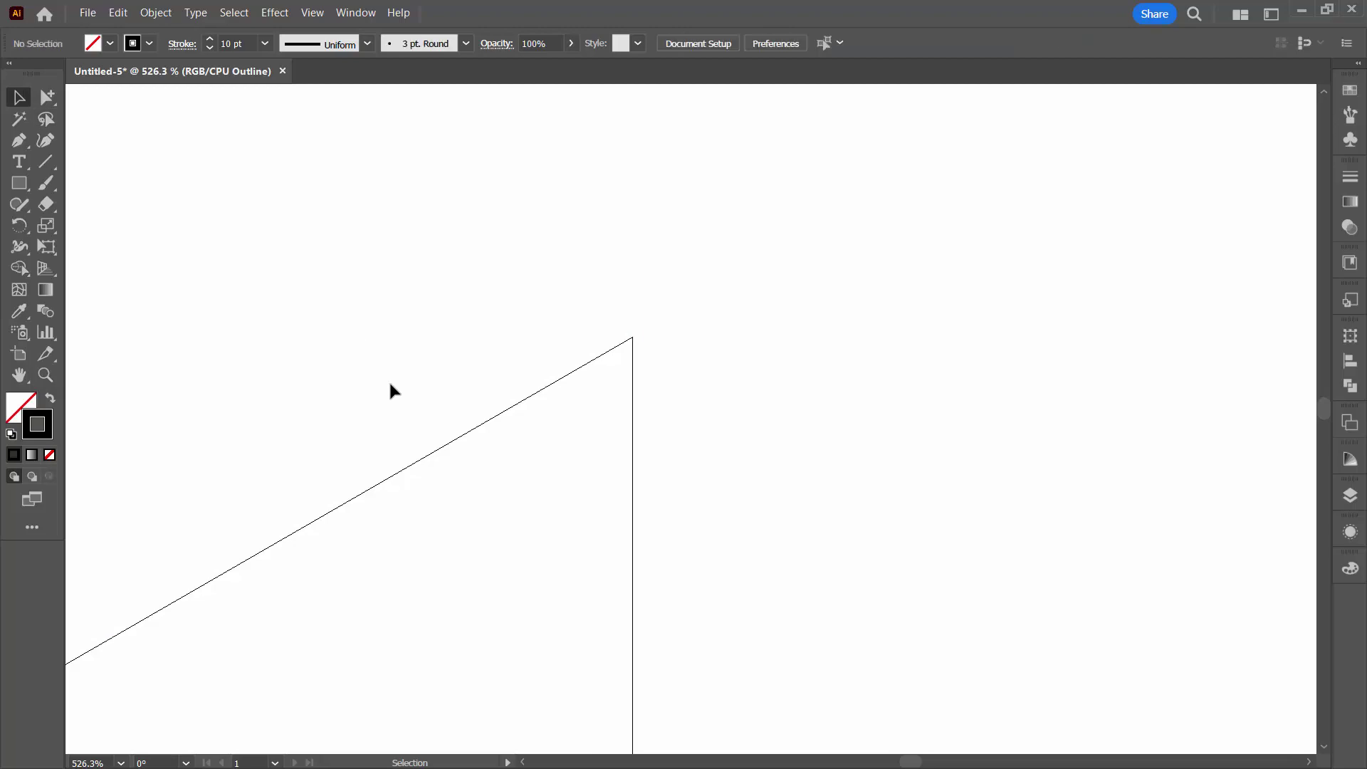
left_click(318, 12)
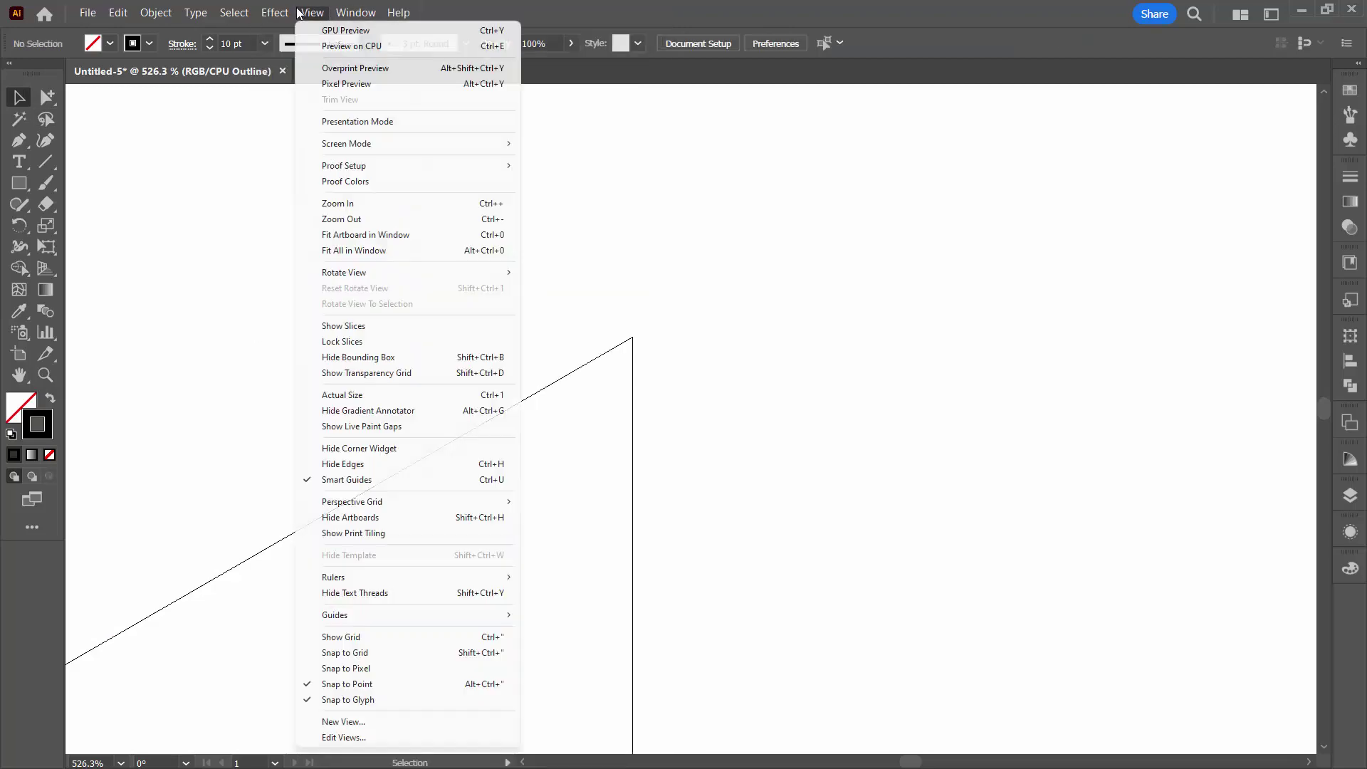
left_click(319, 30)
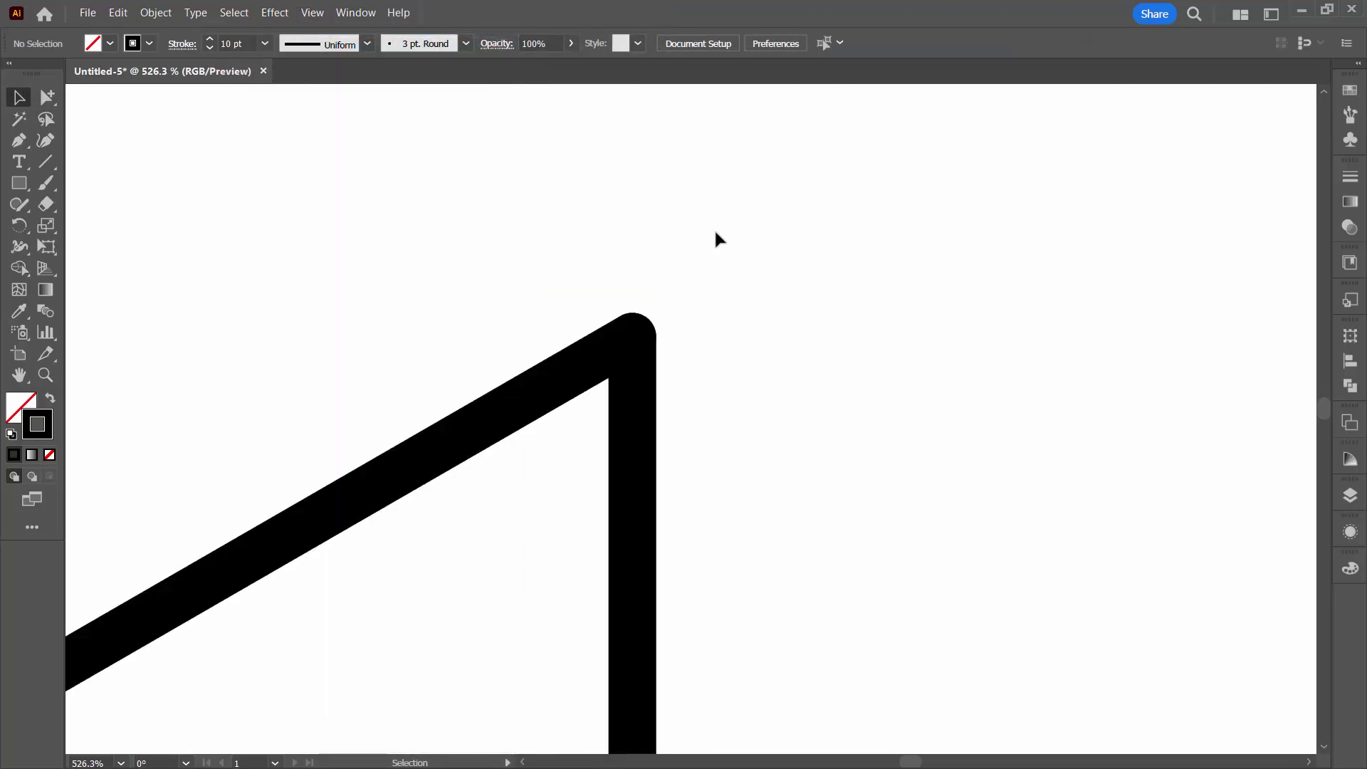
key("ctrl+0")
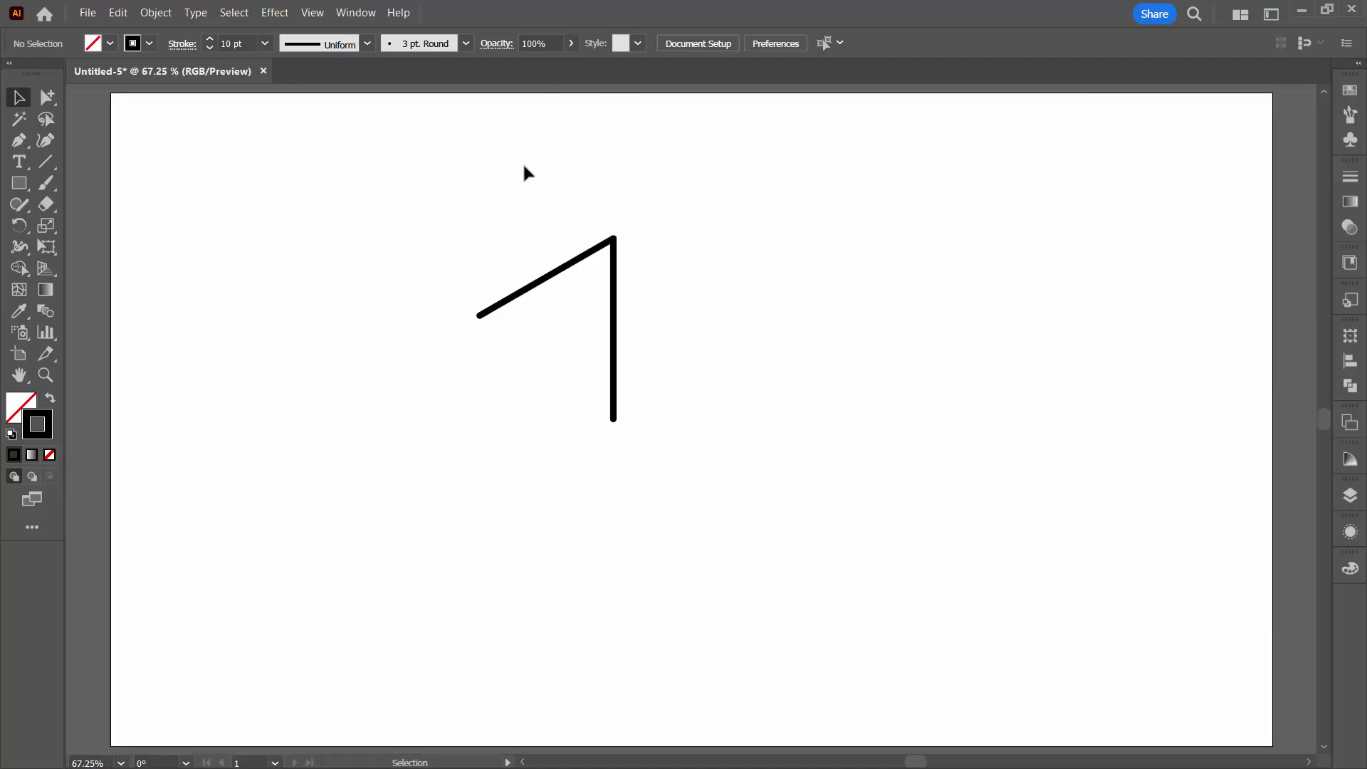
Reflect a copy of the slanted line across the vertical axis
left_click(508, 301)
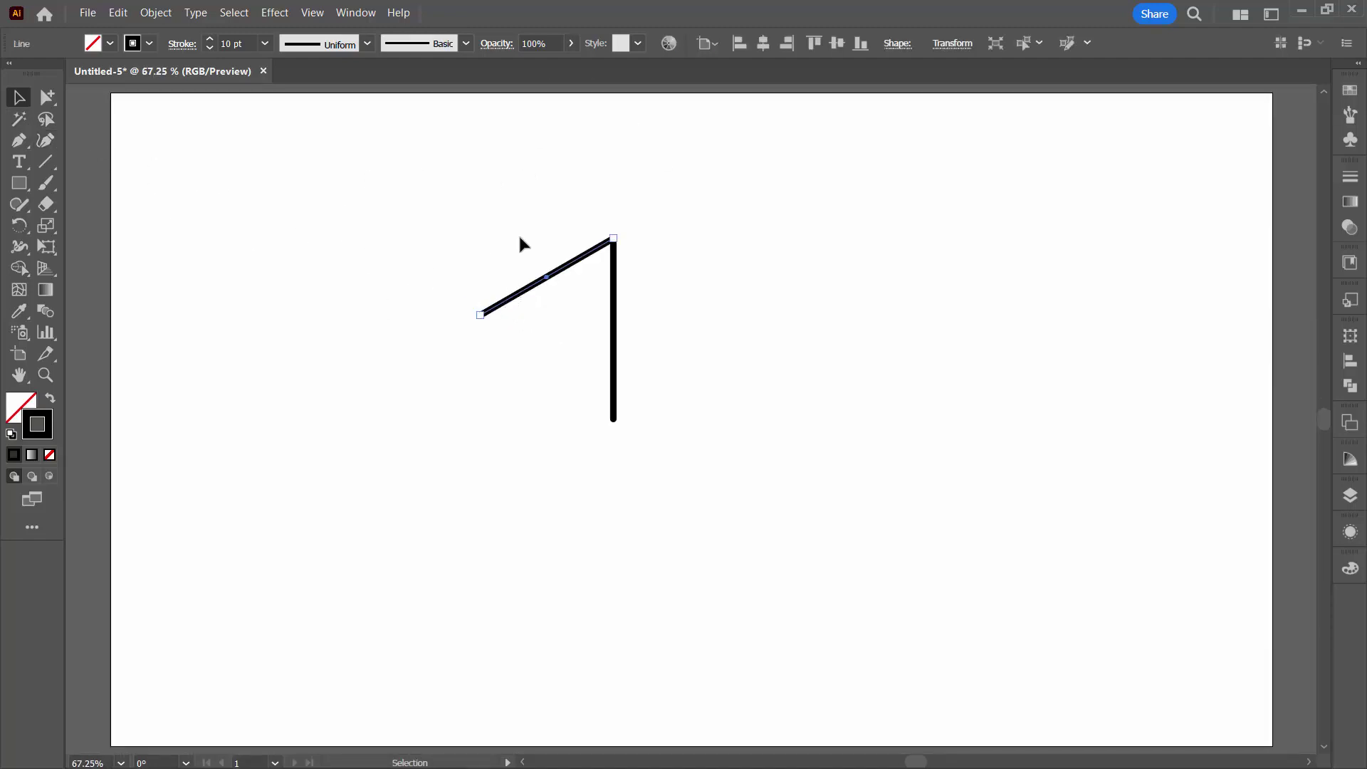
left_click(157, 15)
mouse_move(186, 31)
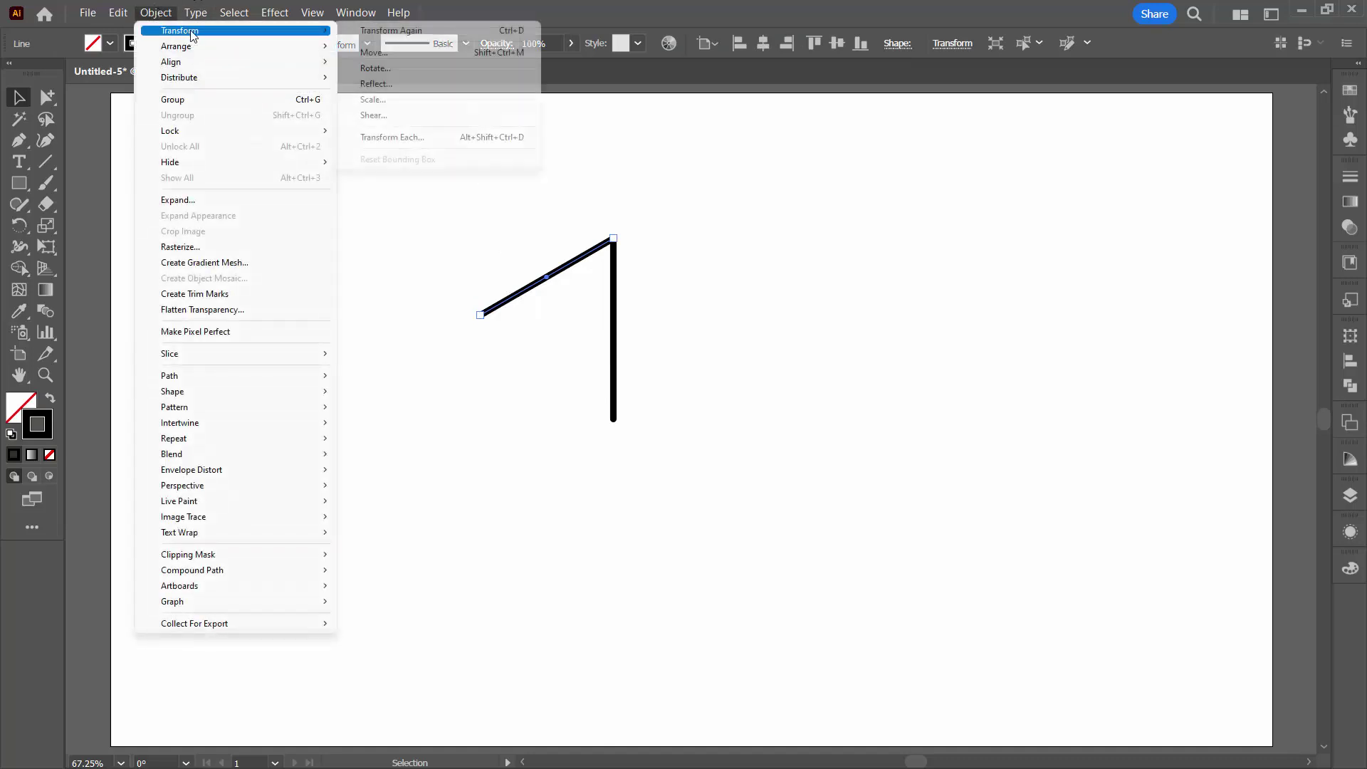
left_click(376, 84)
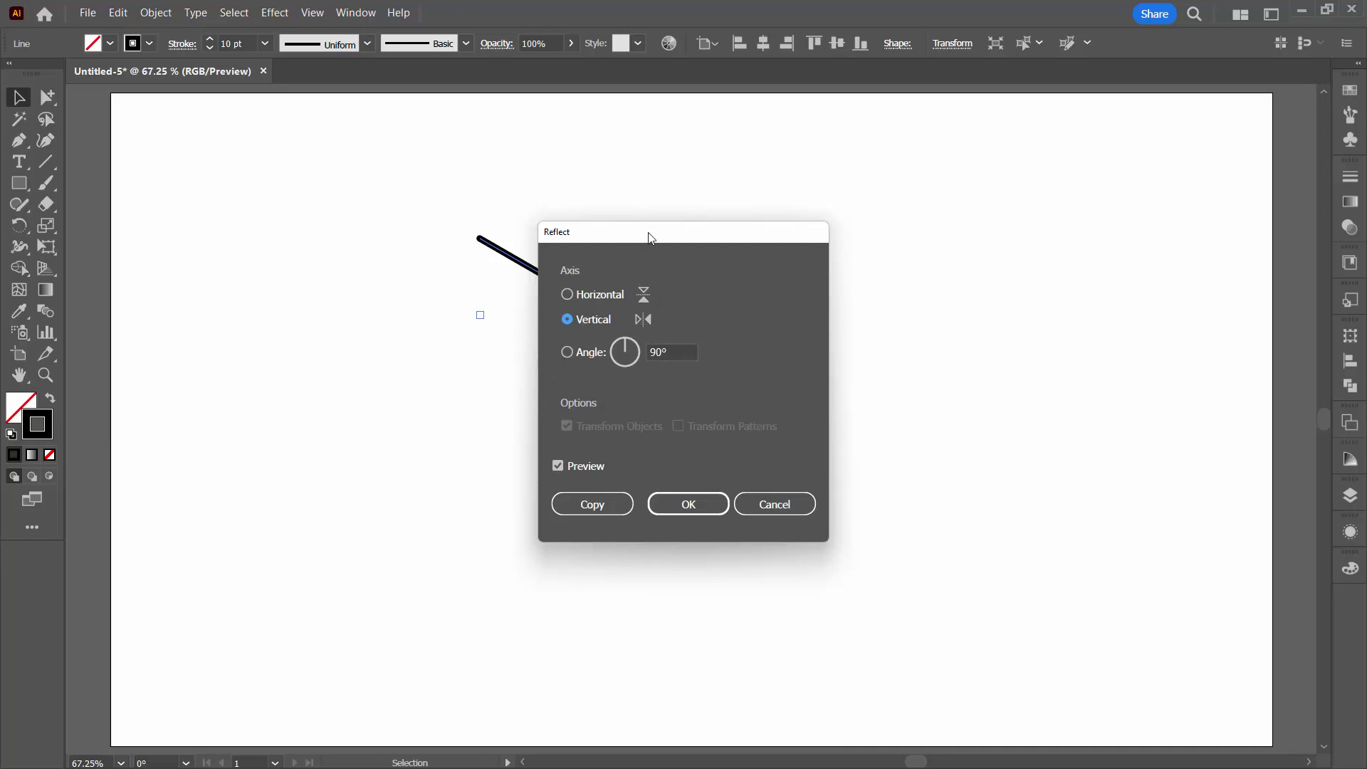
left_click_drag(638, 237, 814, 224)
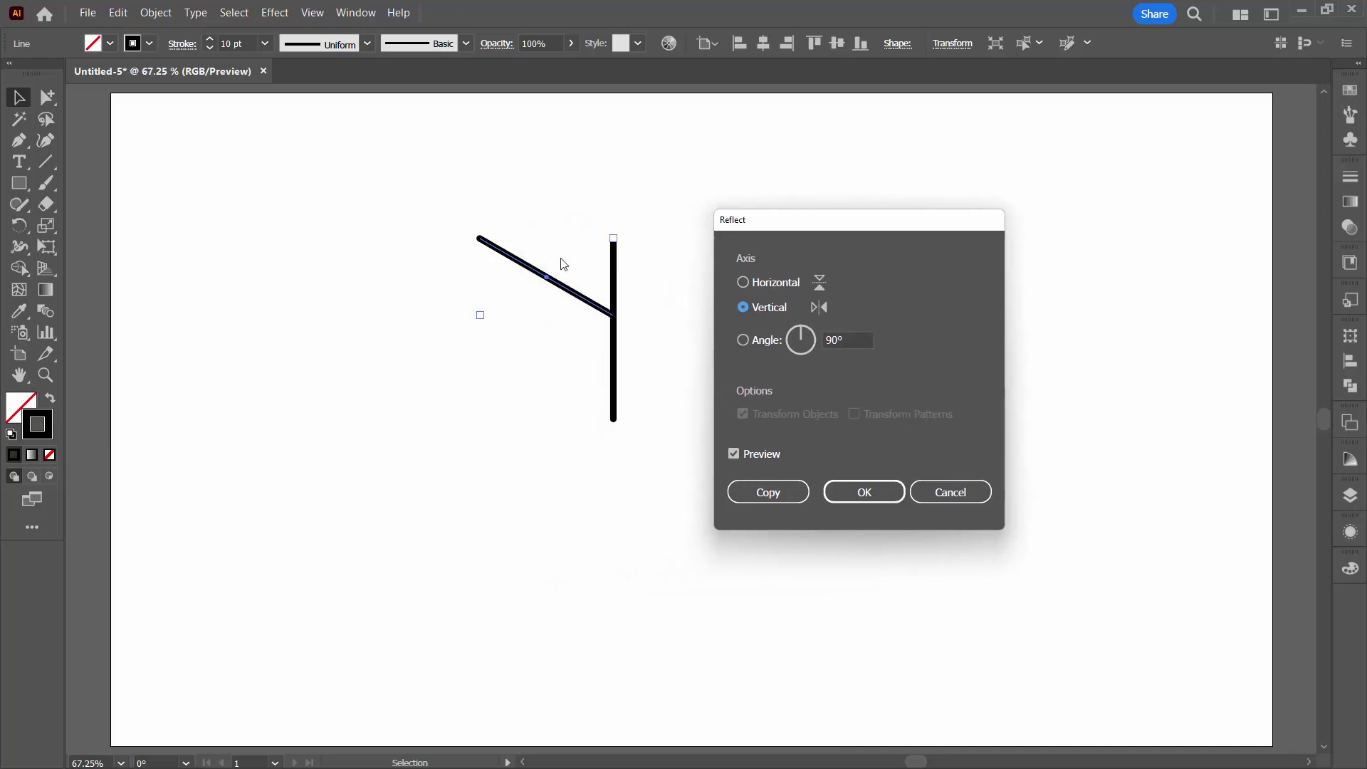
left_click(783, 491)
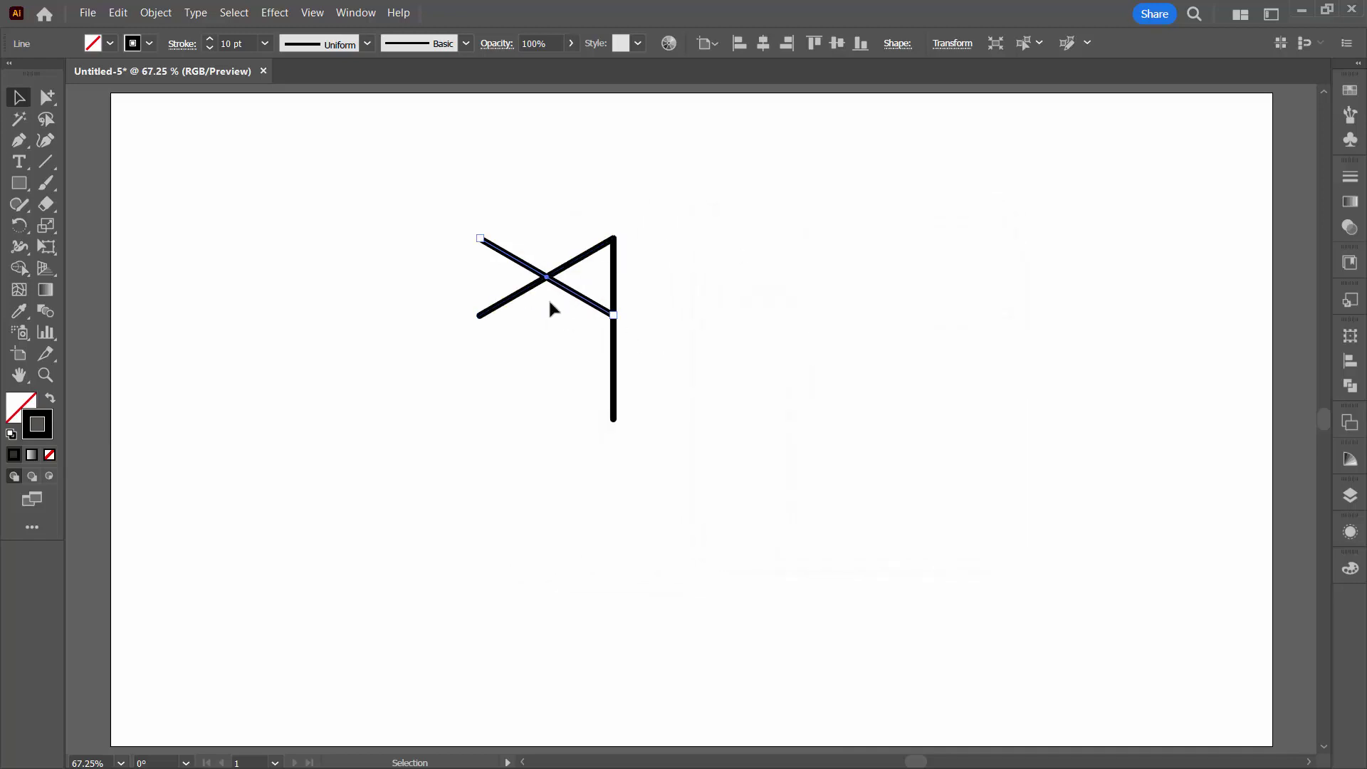
Move the mirrored copy to meet the vertical line's top, then deselect
left_click_drag(568, 290, 700, 304)
left_click(655, 289)
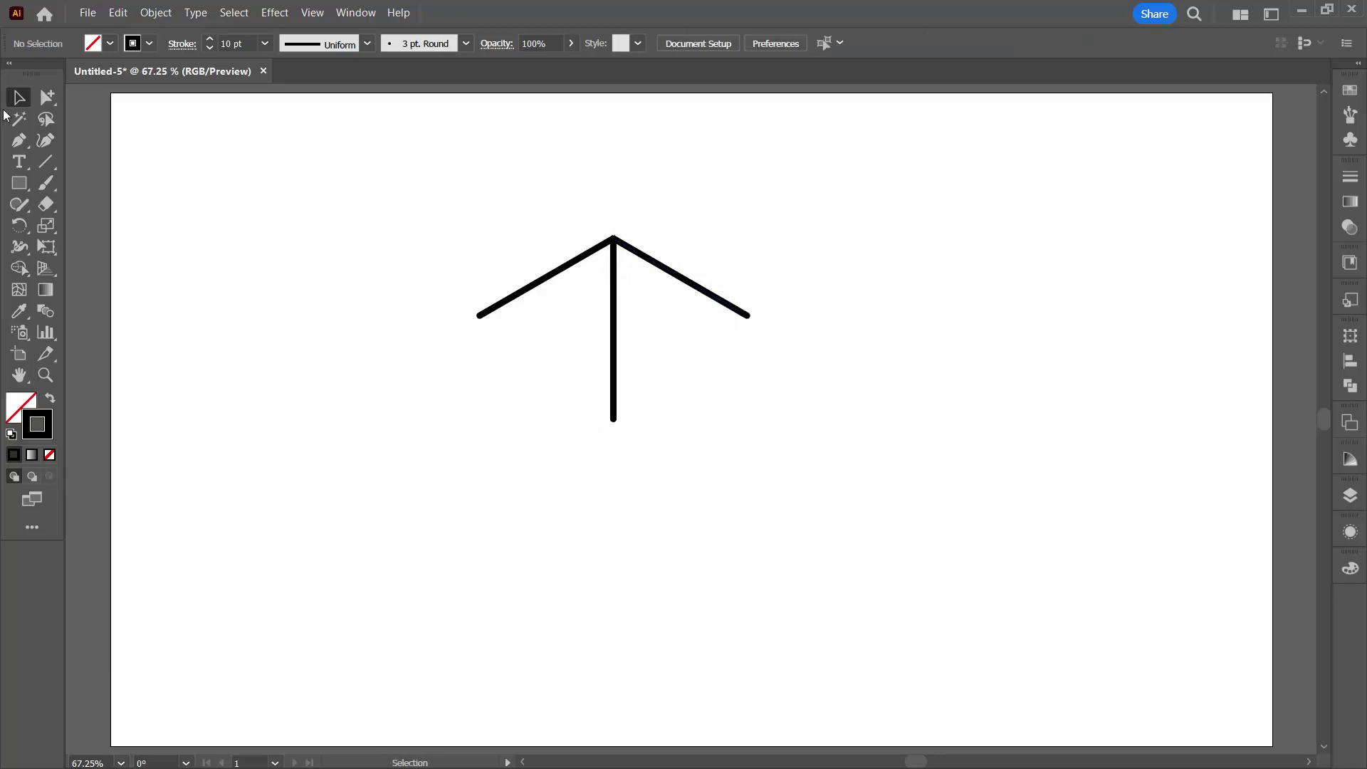
left_click(45, 375)
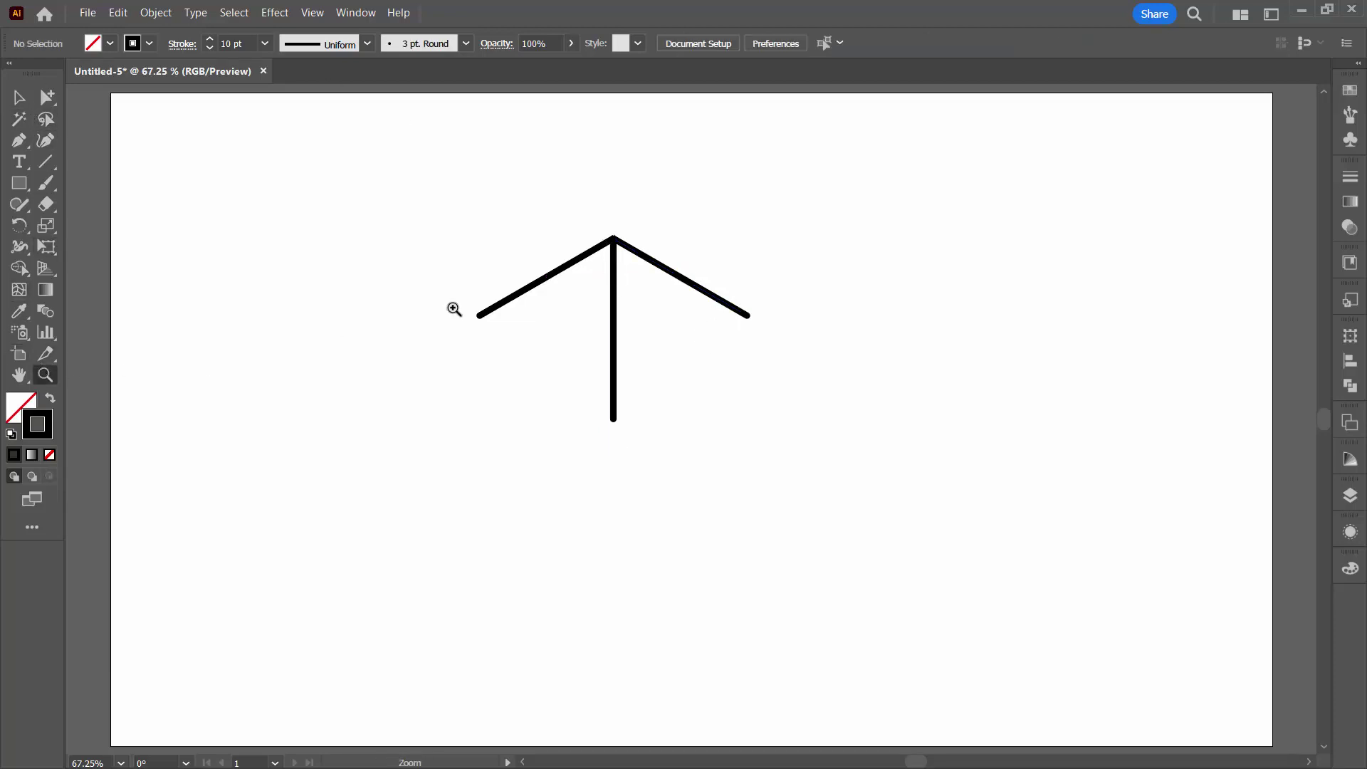
Zoom in and toggle Outline view to check the joint, then fit the artboard
left_click(673, 196)
left_click(312, 13)
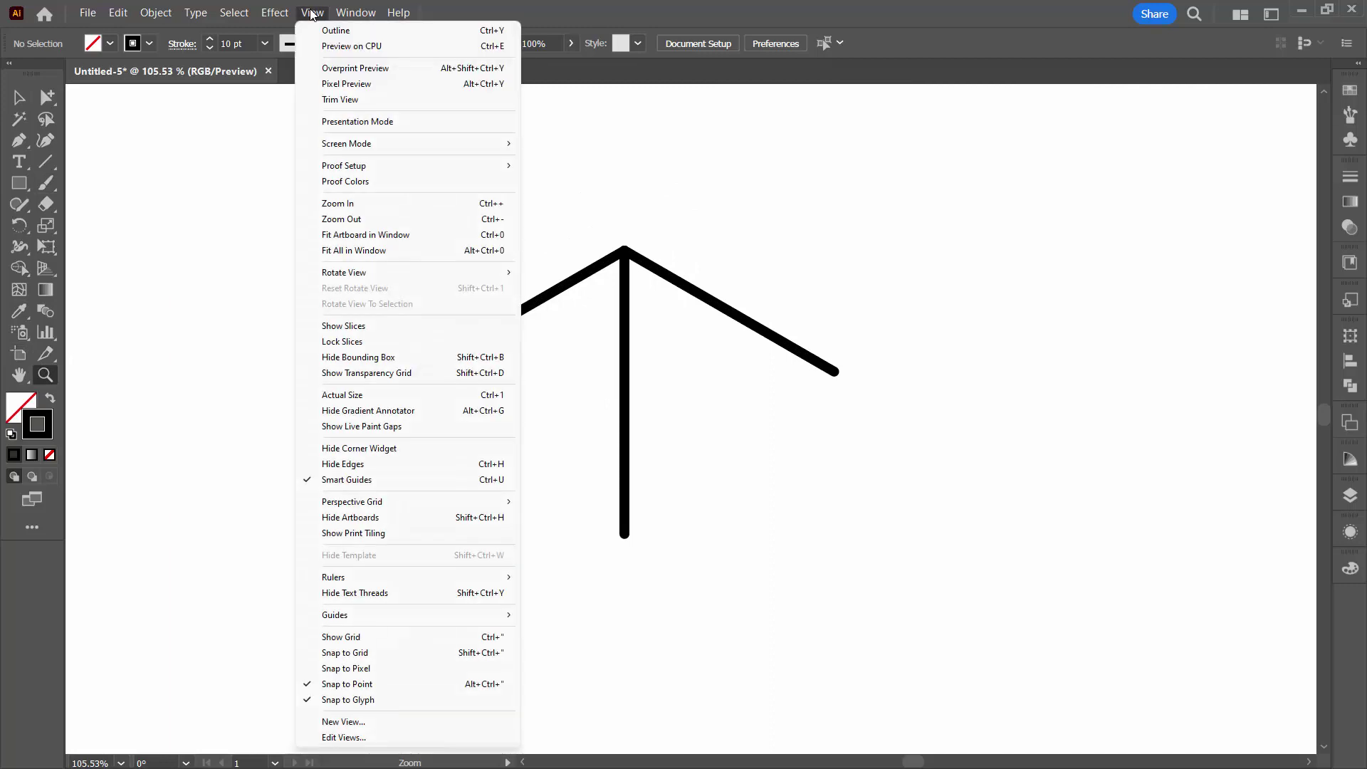
left_click(331, 34)
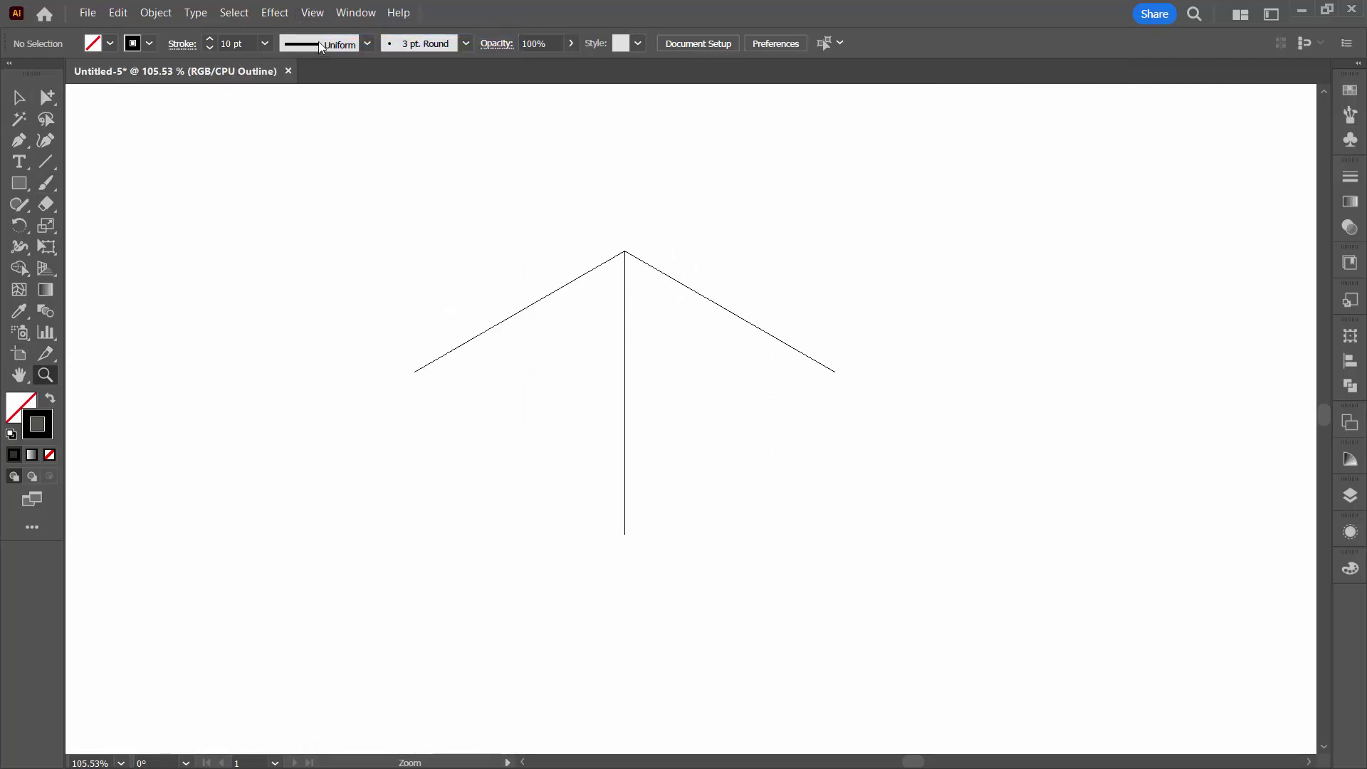
left_click(311, 13)
left_click(329, 31)
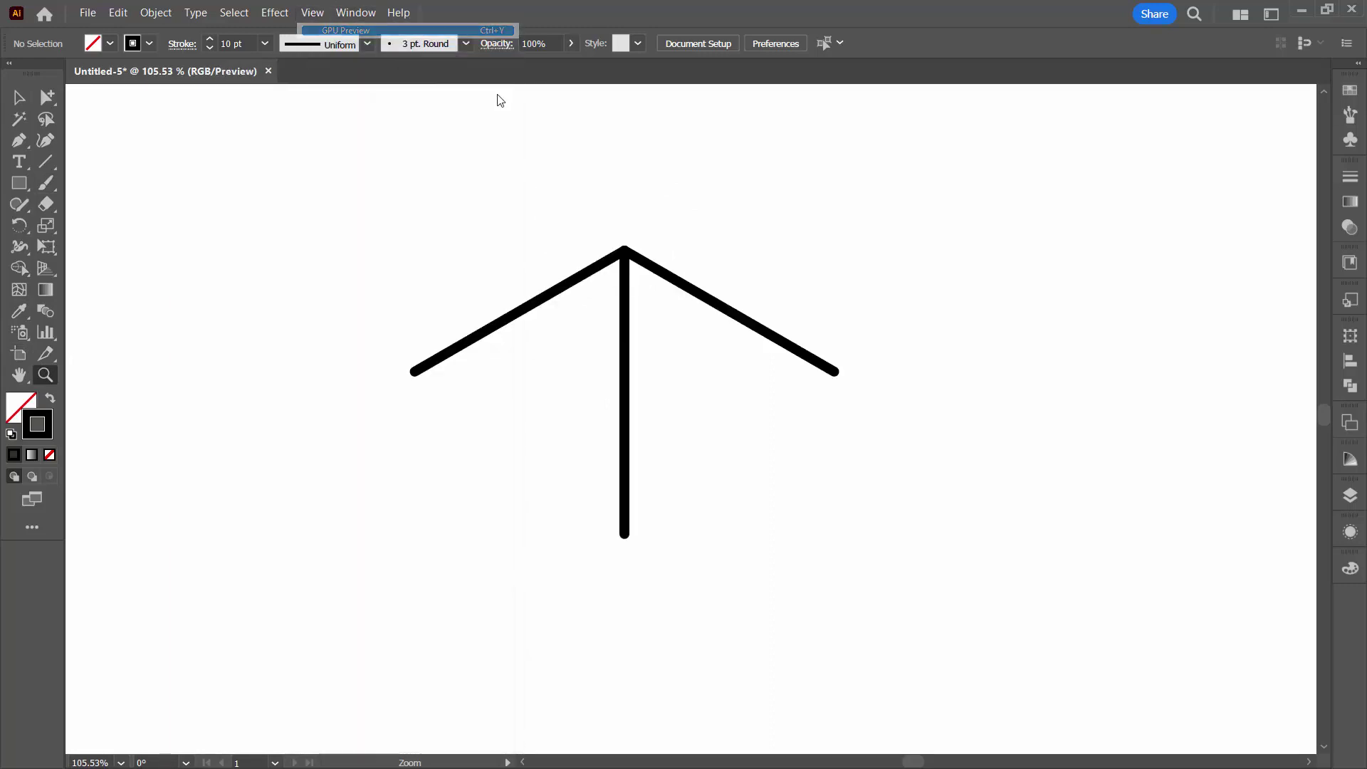
key("ctrl+0")
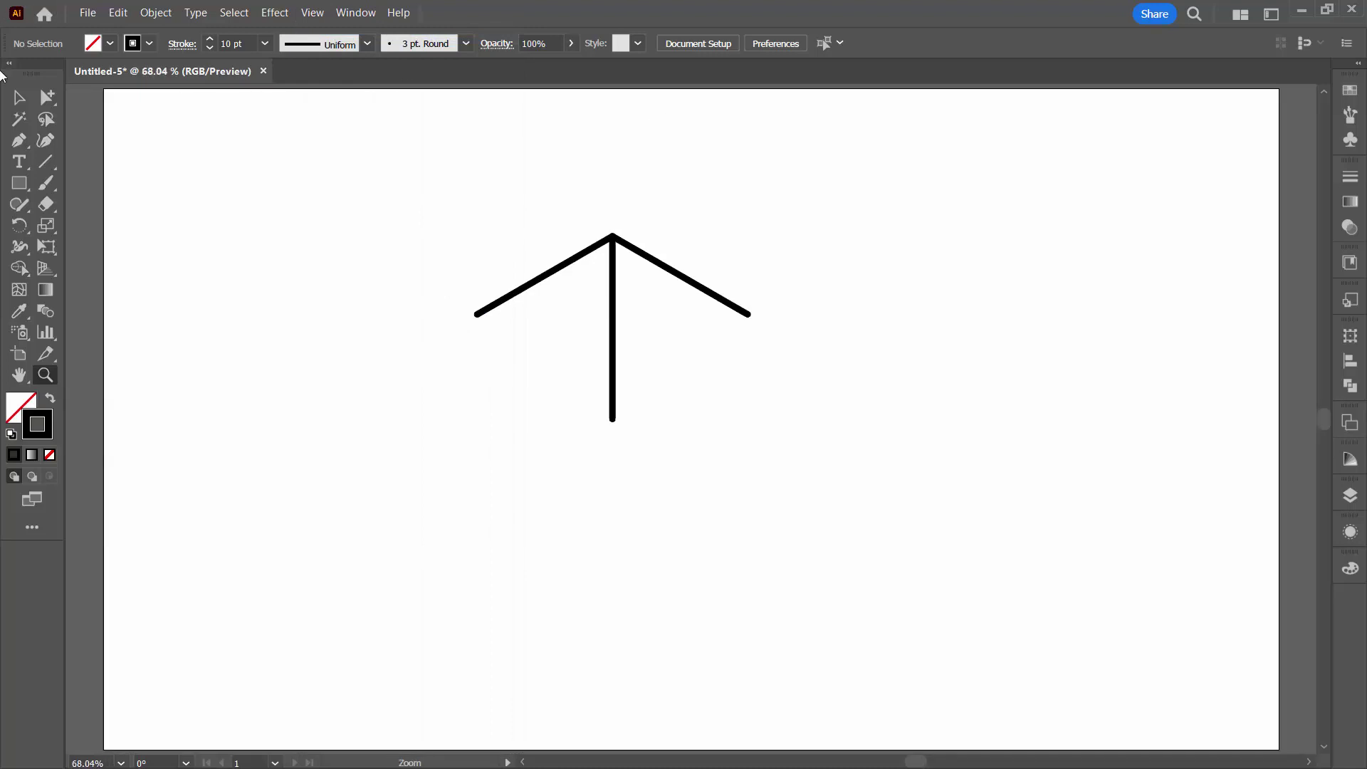
Marquee-select the three lines and group them into one object
left_click(19, 97)
left_click_drag(447, 231, 783, 417)
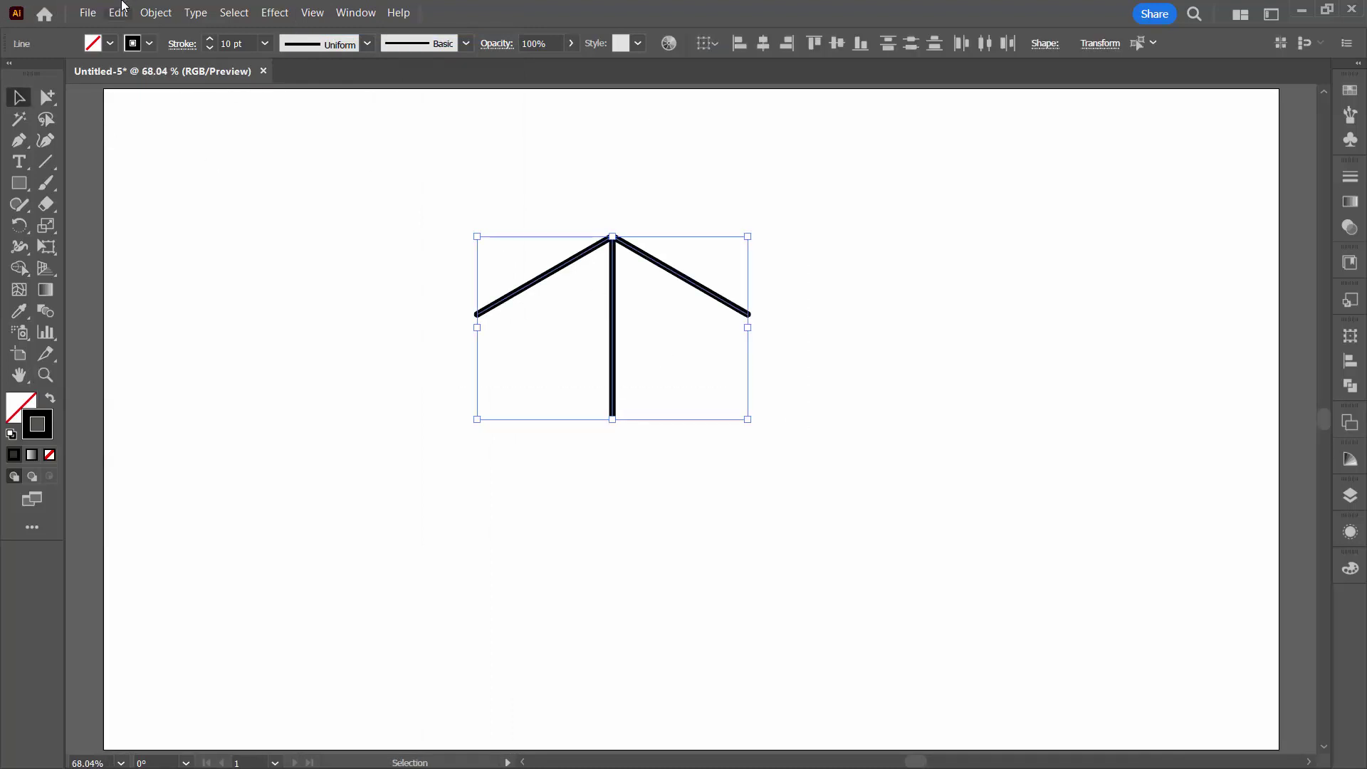
left_click(155, 12)
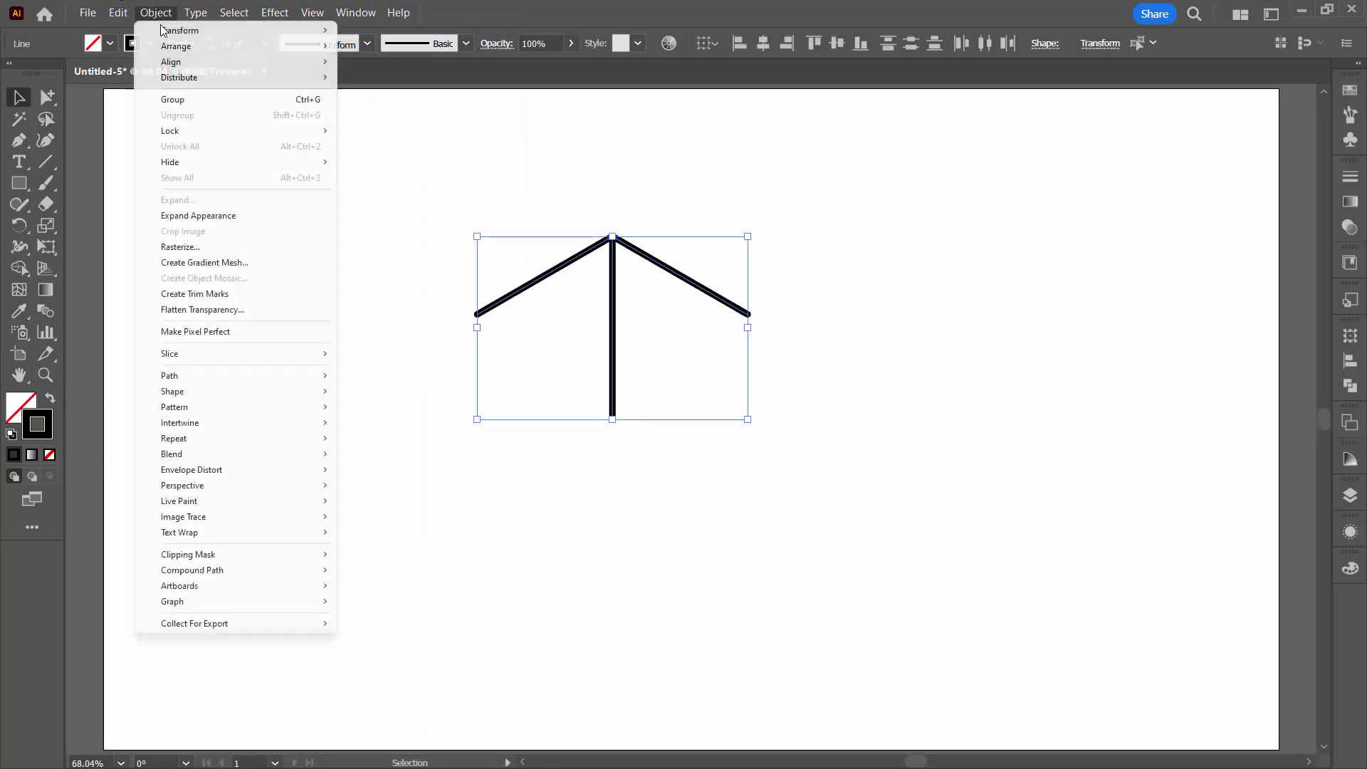
left_click(181, 100)
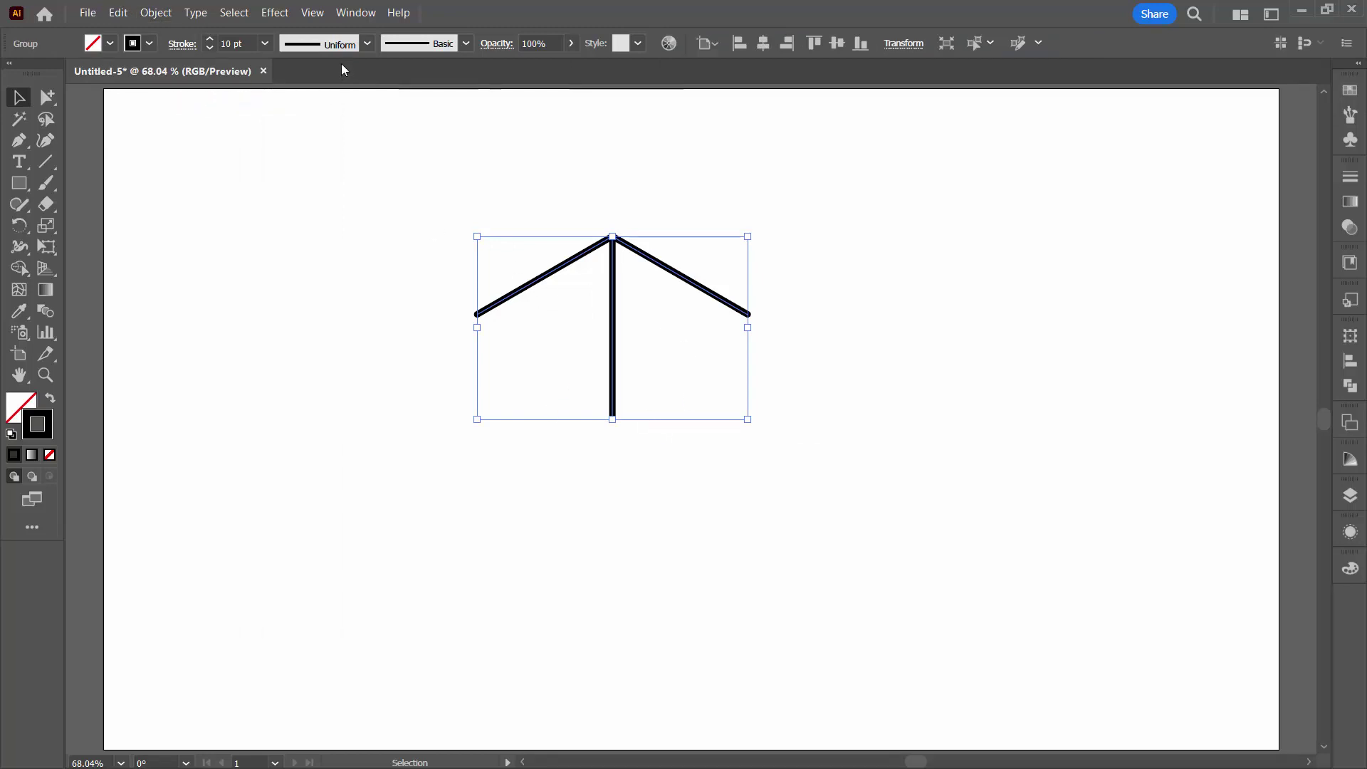
Apply a Transform effect with 2 copies rotated 120° (360/3) to the grouped corner
left_click(274, 13)
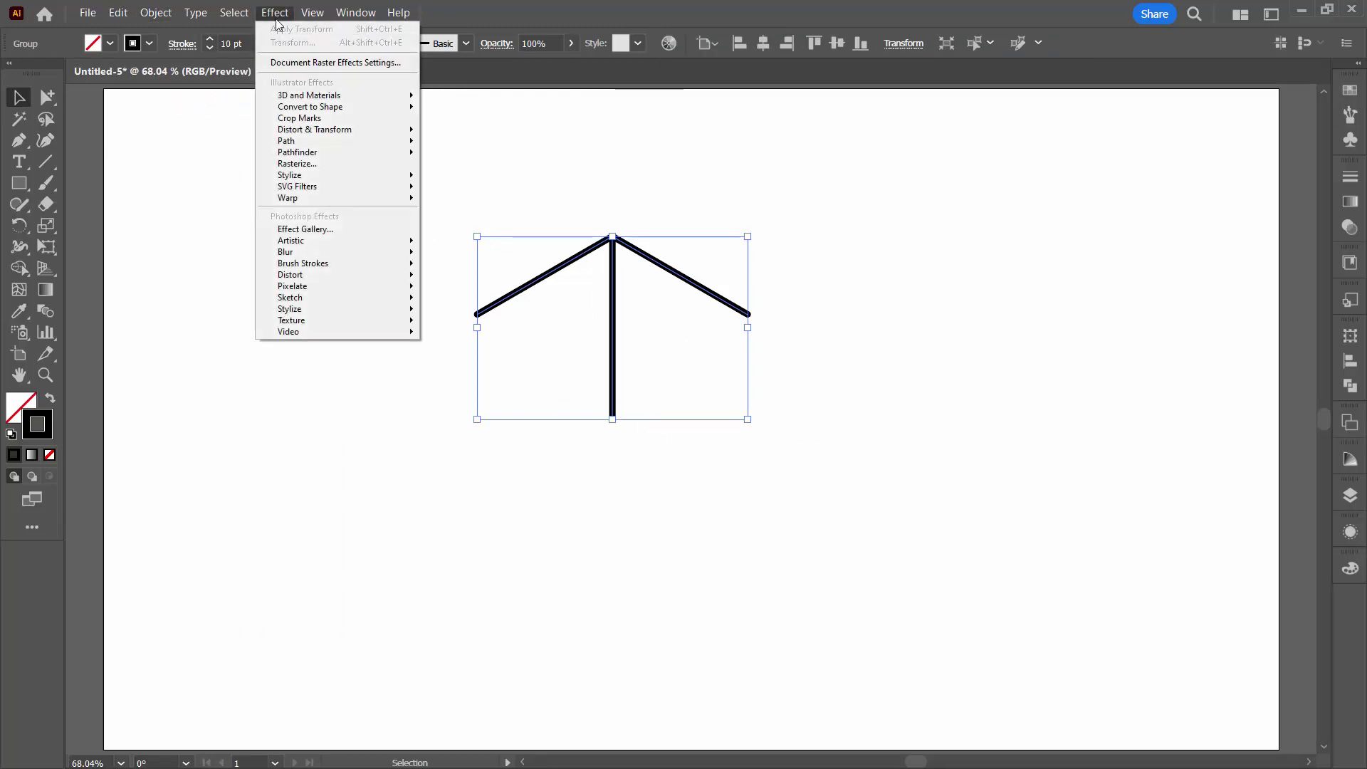
mouse_move(329, 131)
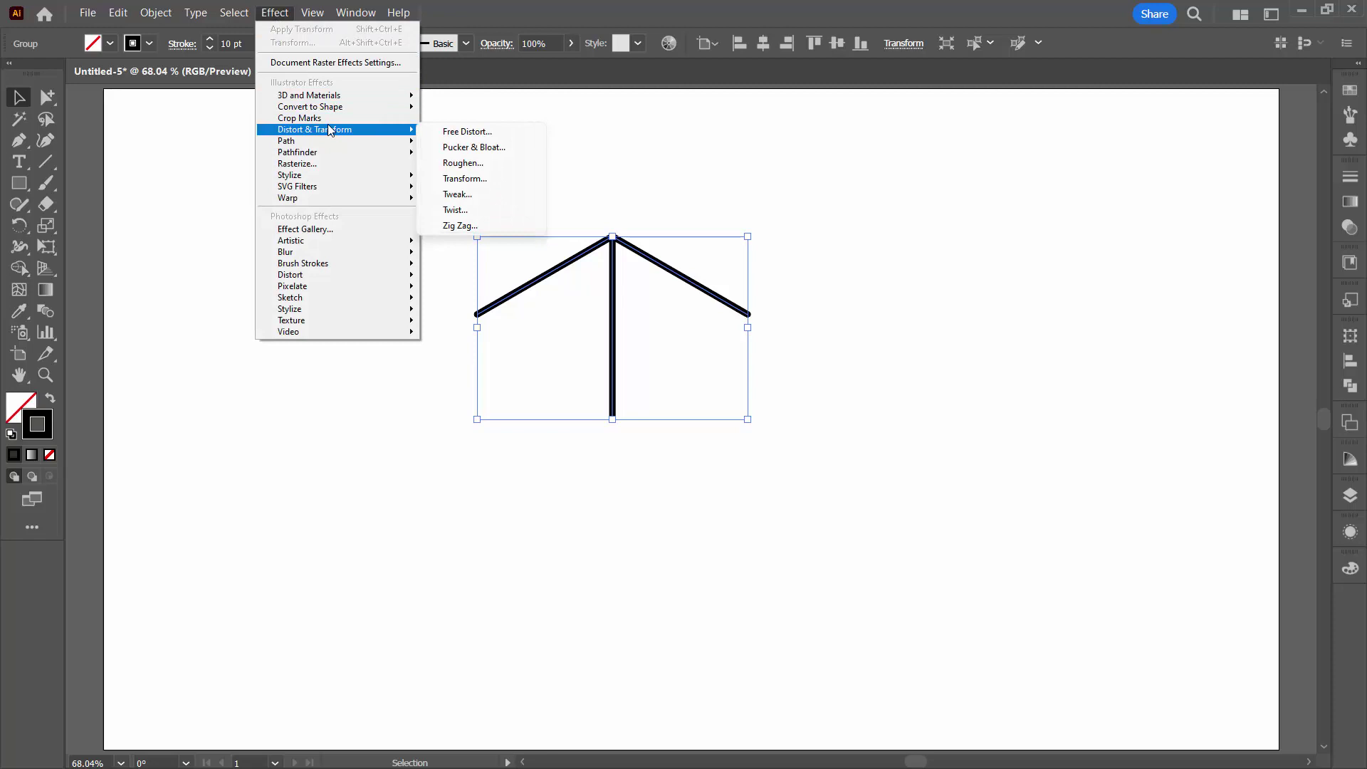
left_click(492, 178)
left_click_drag(1039, 154, 947, 120)
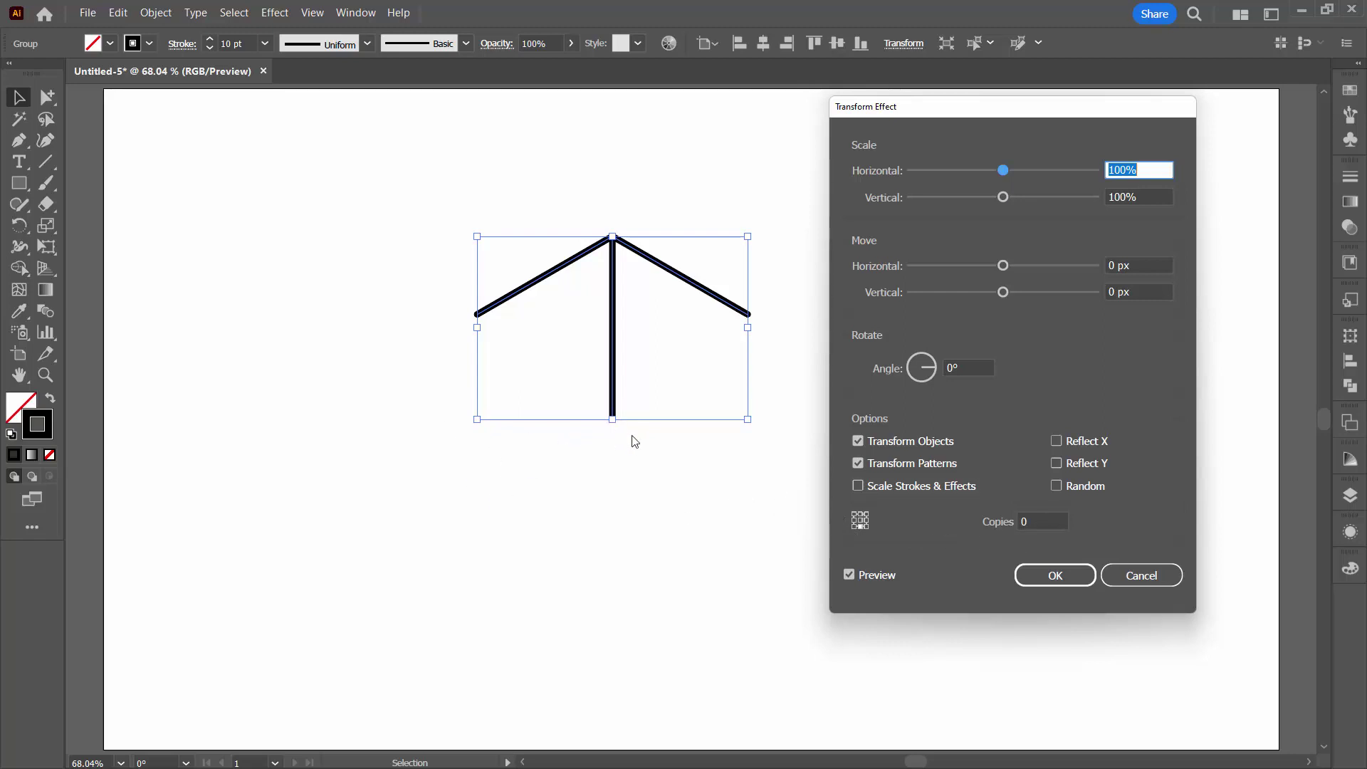
left_click(1034, 520)
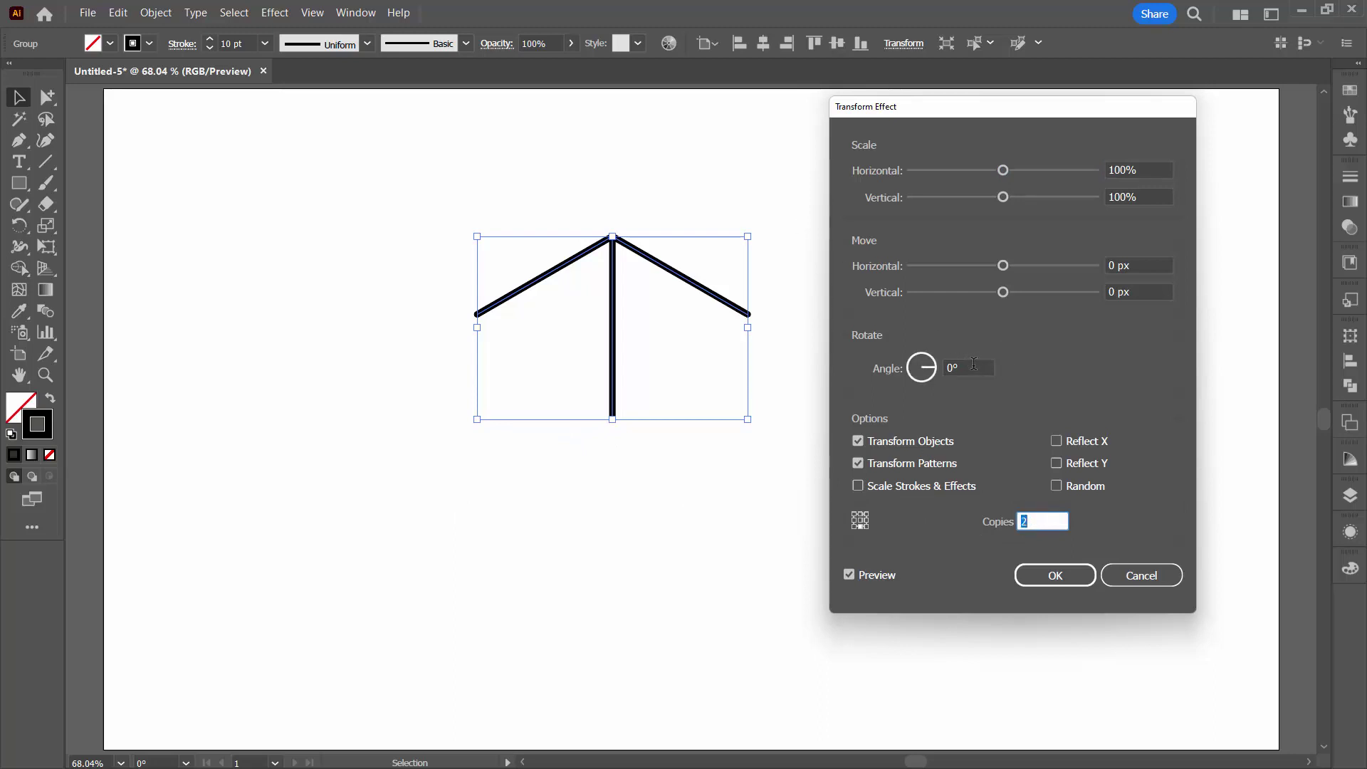
left_click(973, 365)
type("360/3")
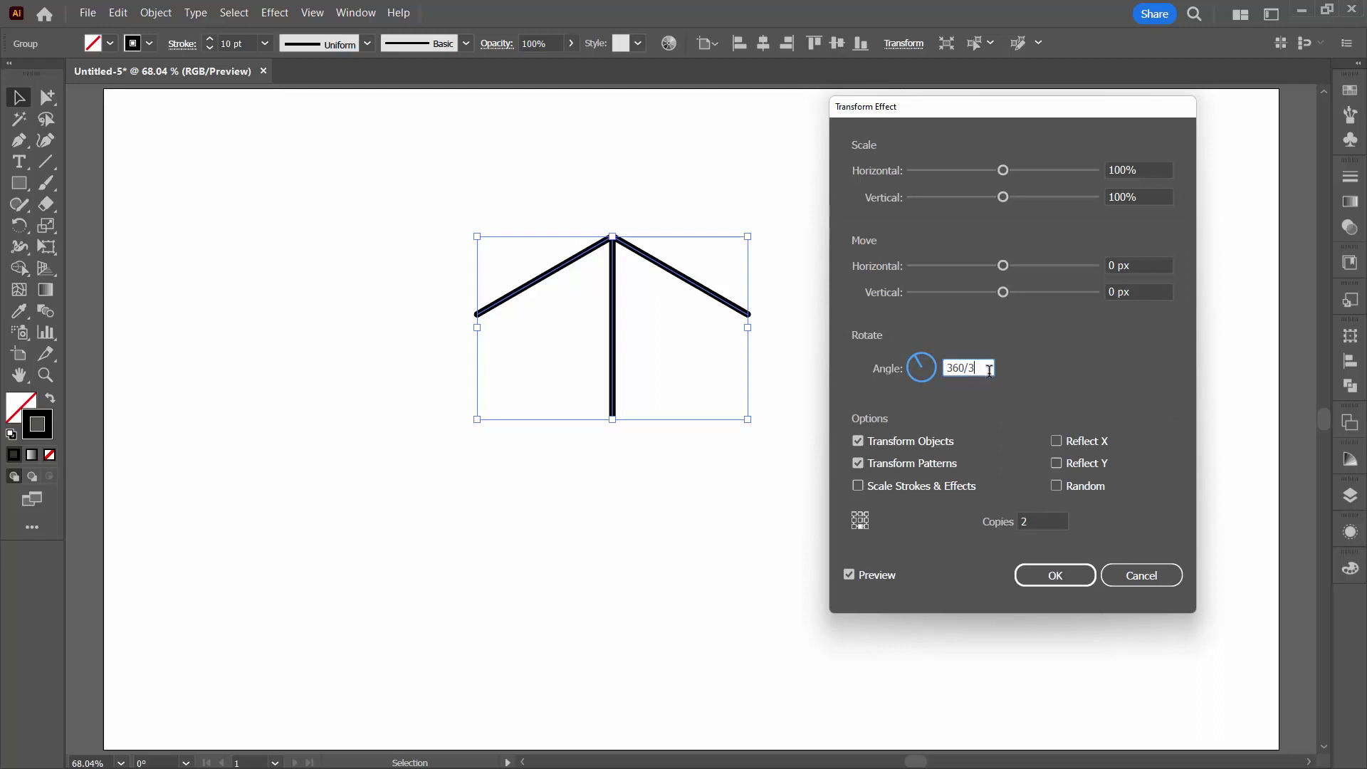
key("Tab")
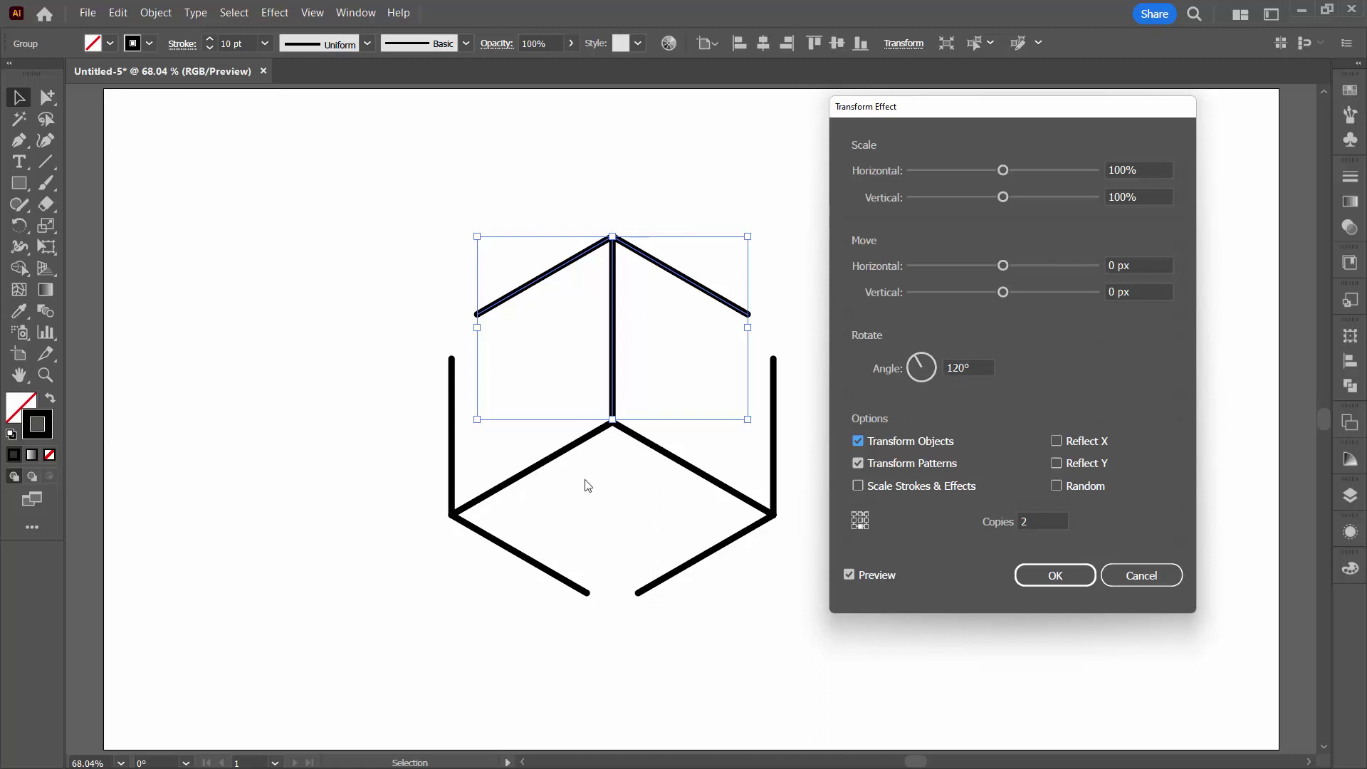
left_click(1047, 572)
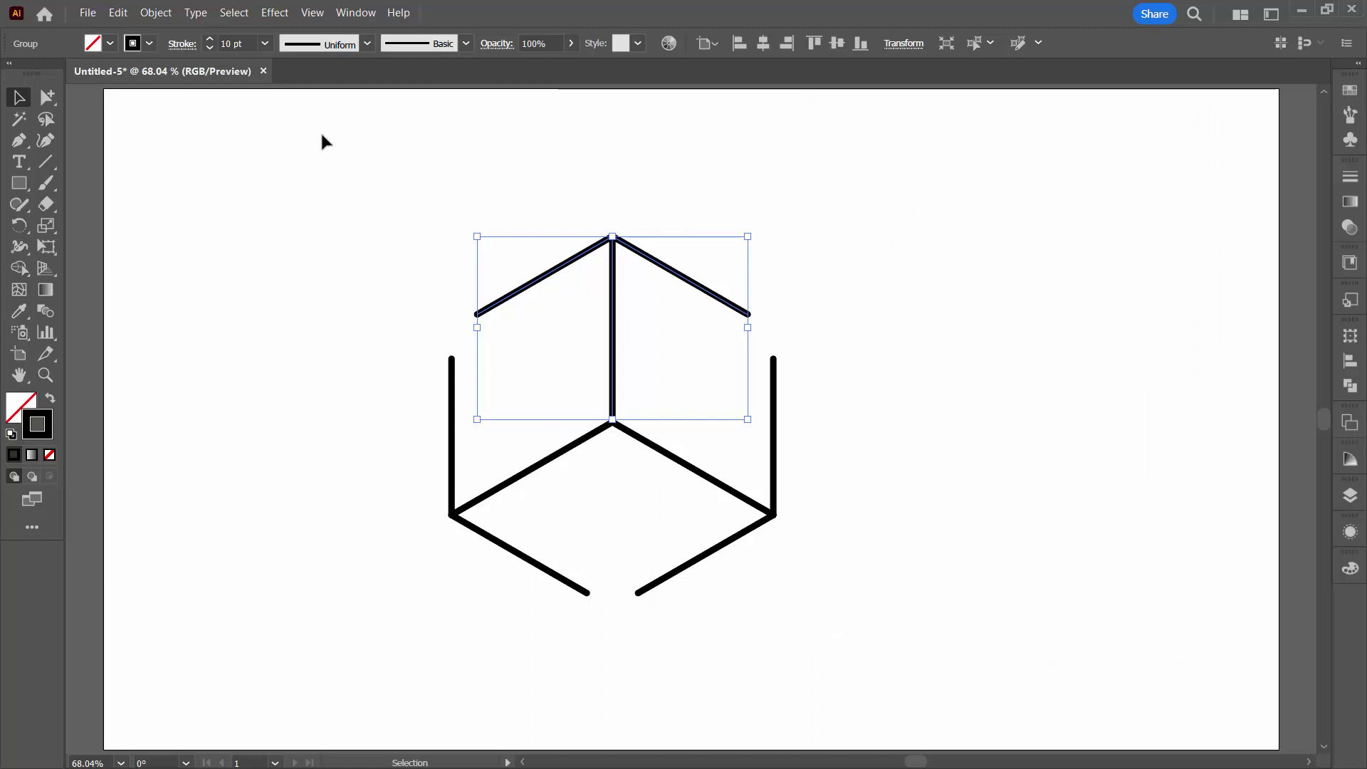
Make a new pattern from the cube and set its tile type to Brick by Column
left_click(152, 13)
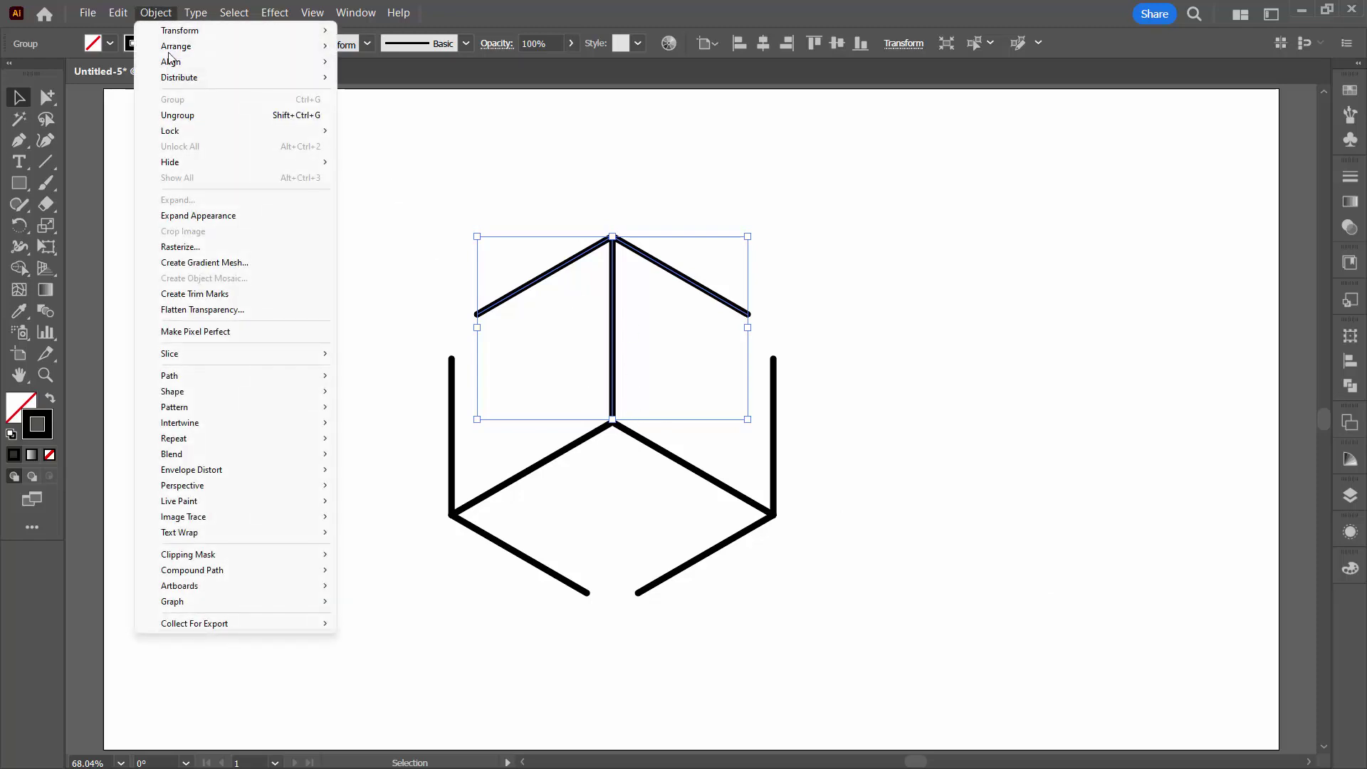
mouse_move(255, 413)
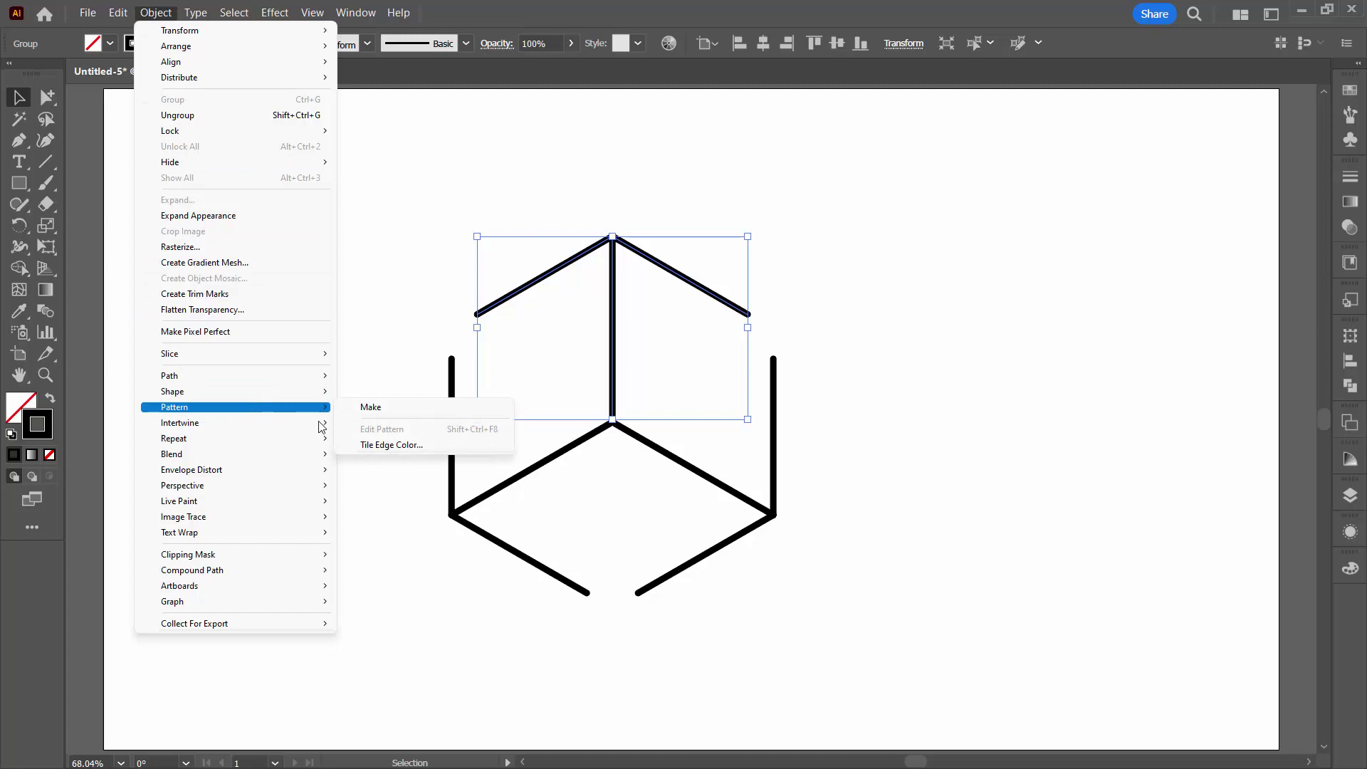
left_click(360, 407)
left_click(854, 427)
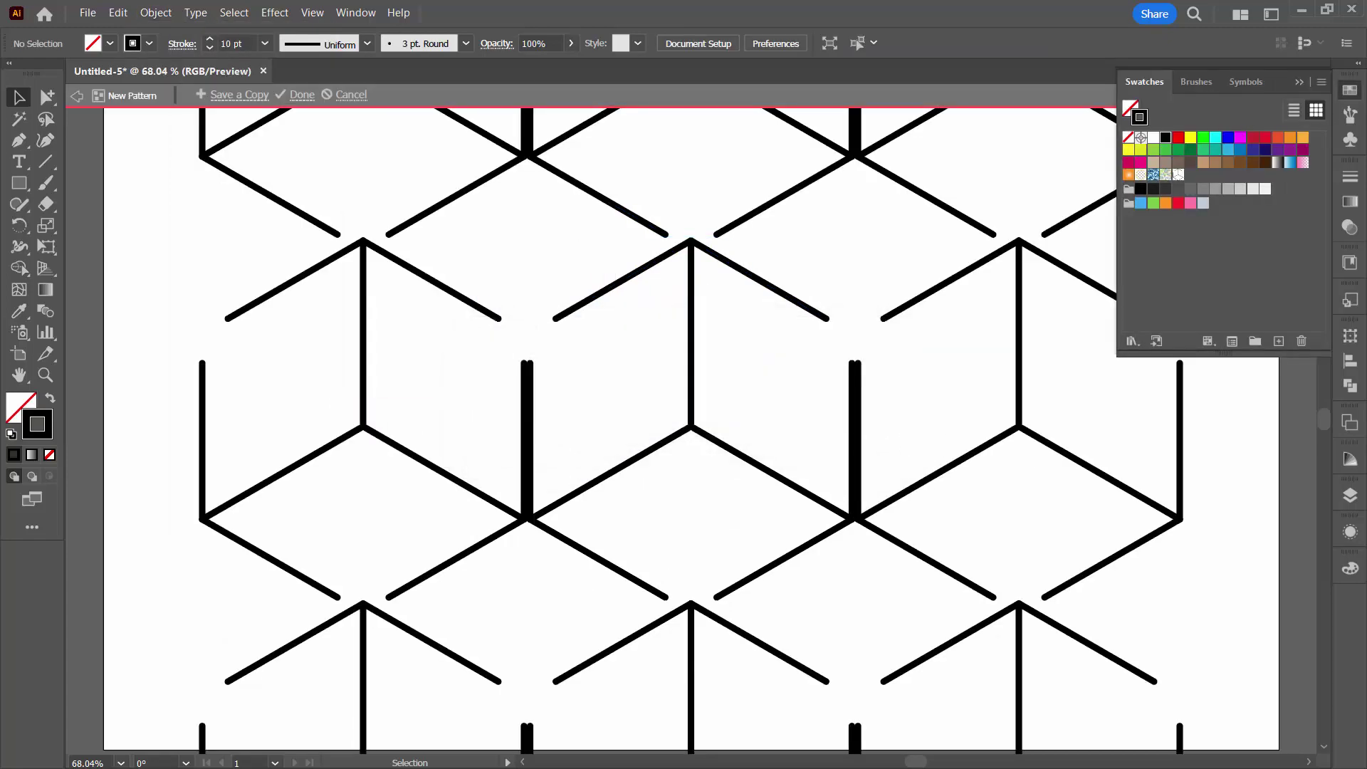
left_click_drag(977, 493, 142, 175)
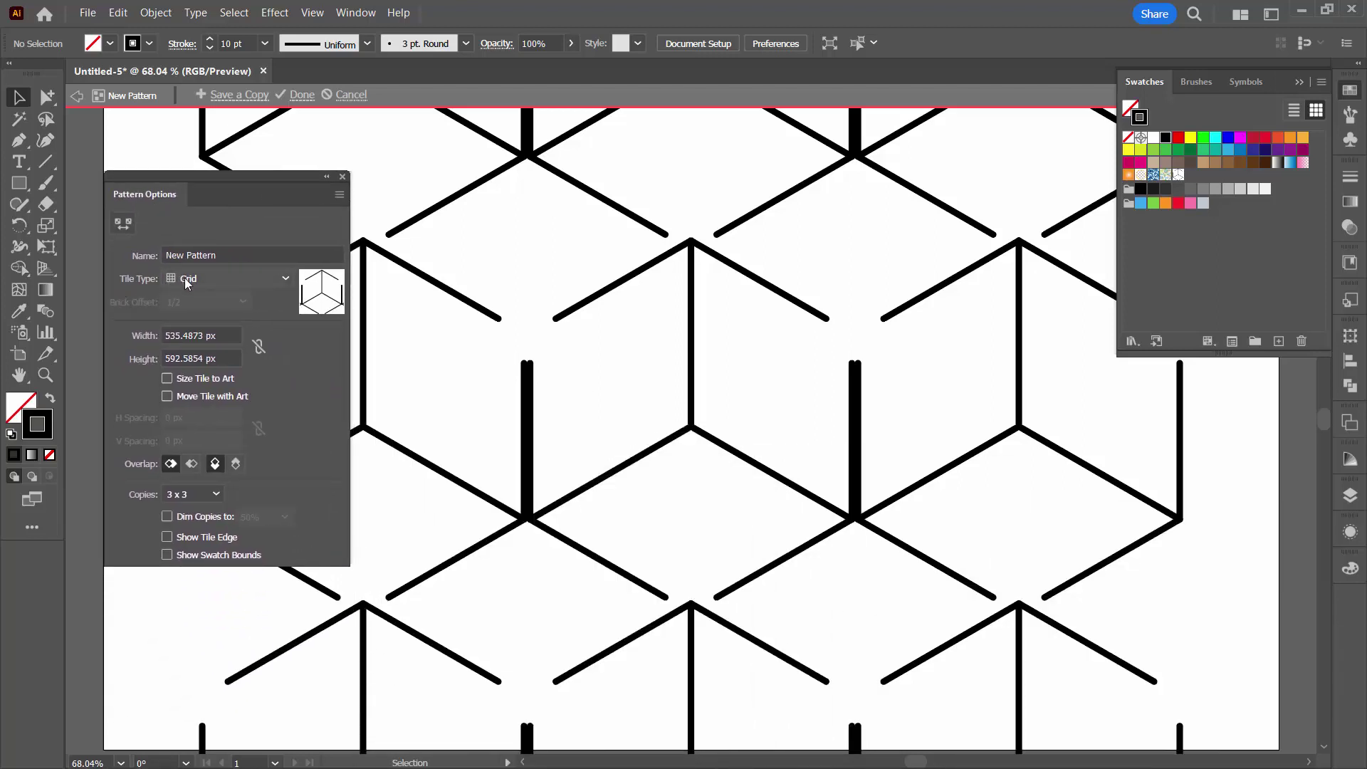
left_click(205, 279)
left_click(211, 339)
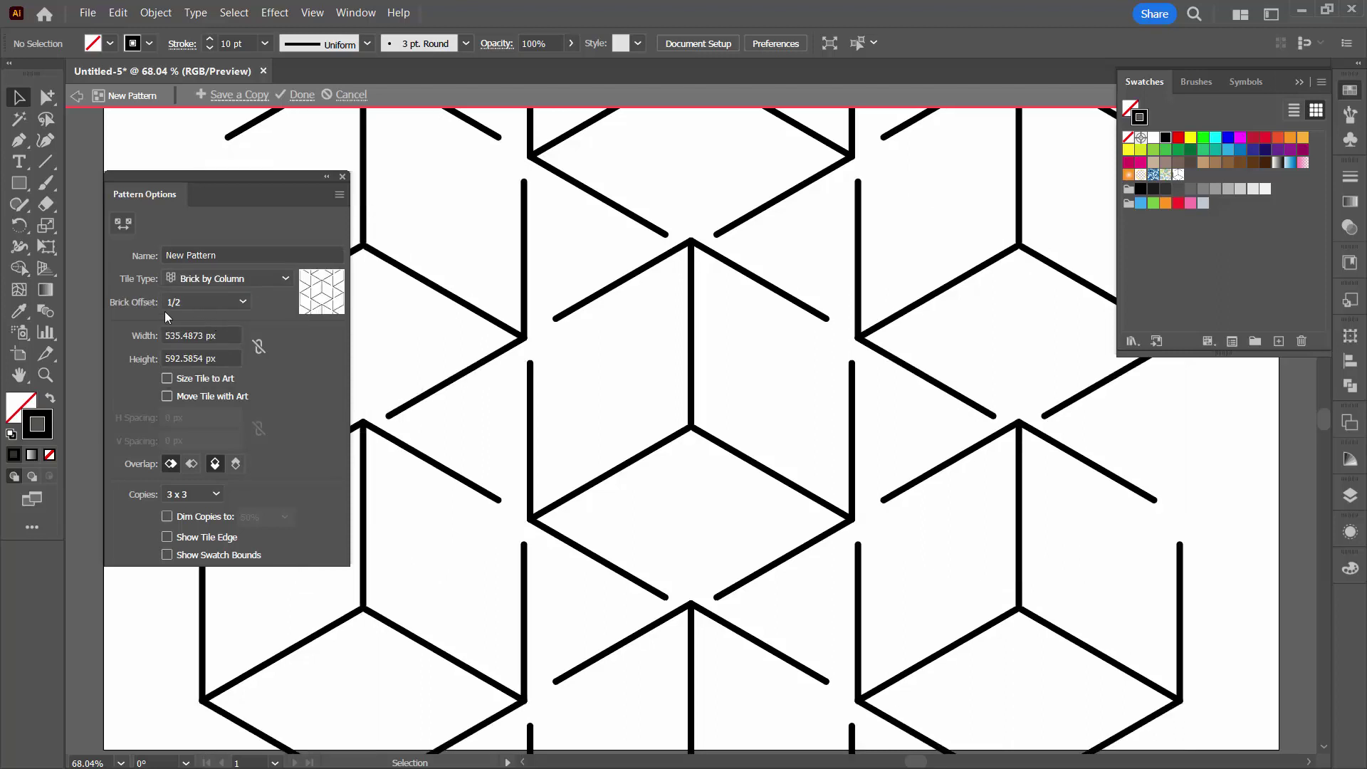
Set the tile width to 290 px and preview the pattern as 9 x 9 copies
left_click(221, 336)
type("510")
key("Return")
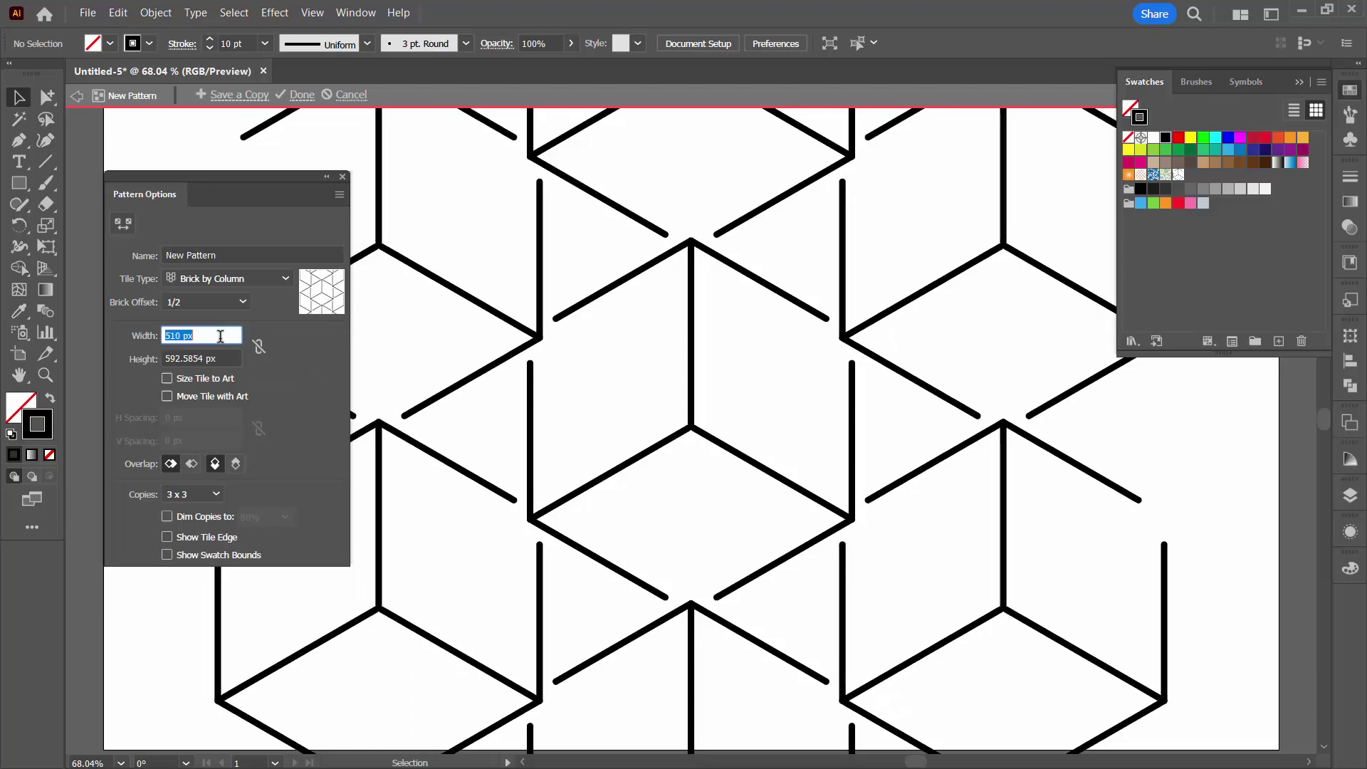
type("290")
key("Return")
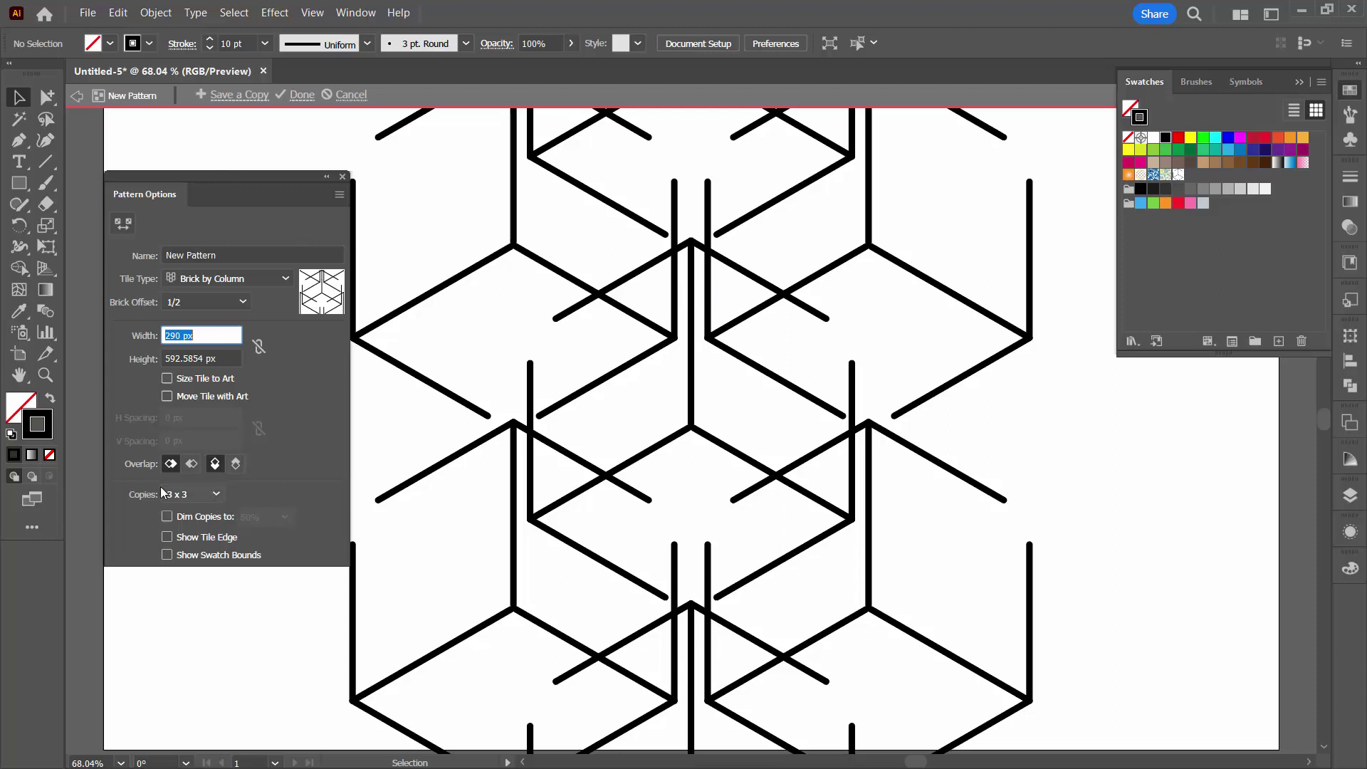
left_click(204, 496)
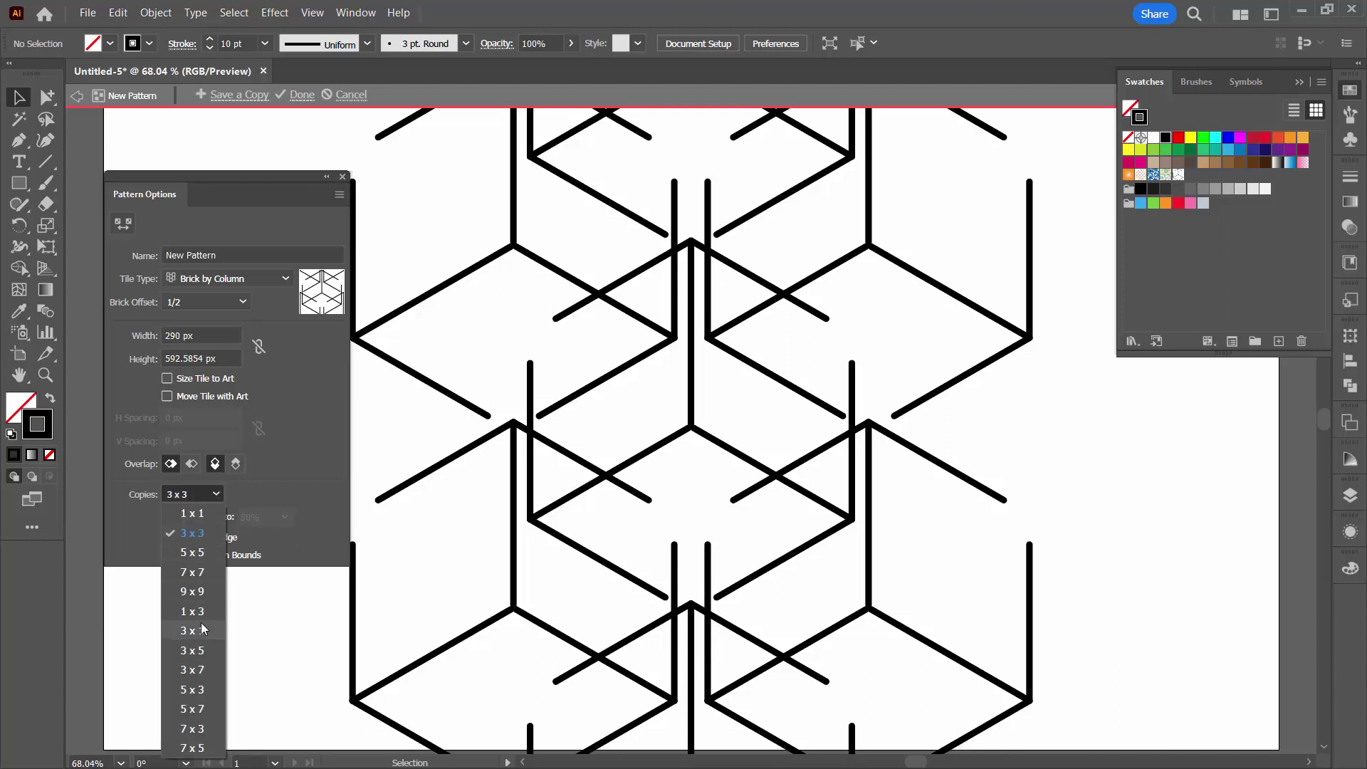
left_click(193, 591)
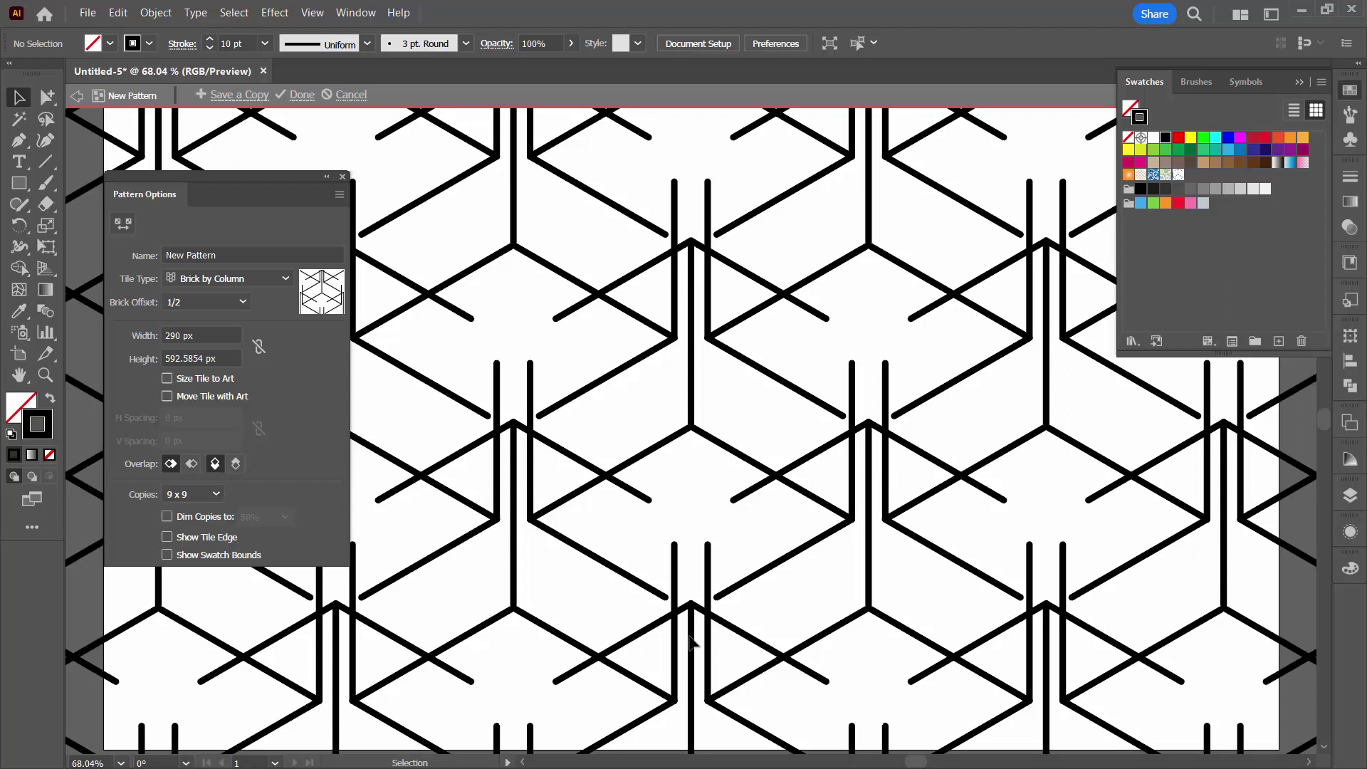
Adjust the tile to 300 px wide by 350 px high
left_click(232, 359)
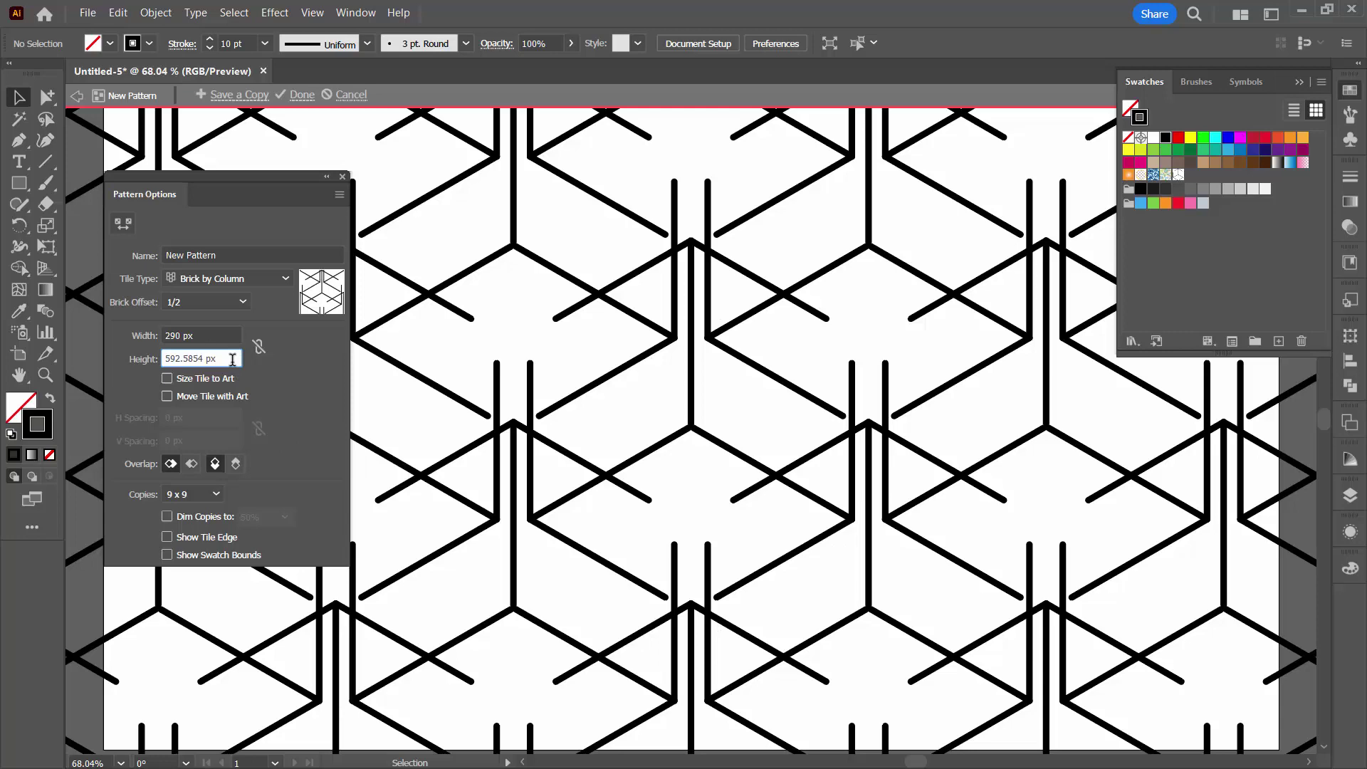
key("ctrl+a")
type("530")
key("Return")
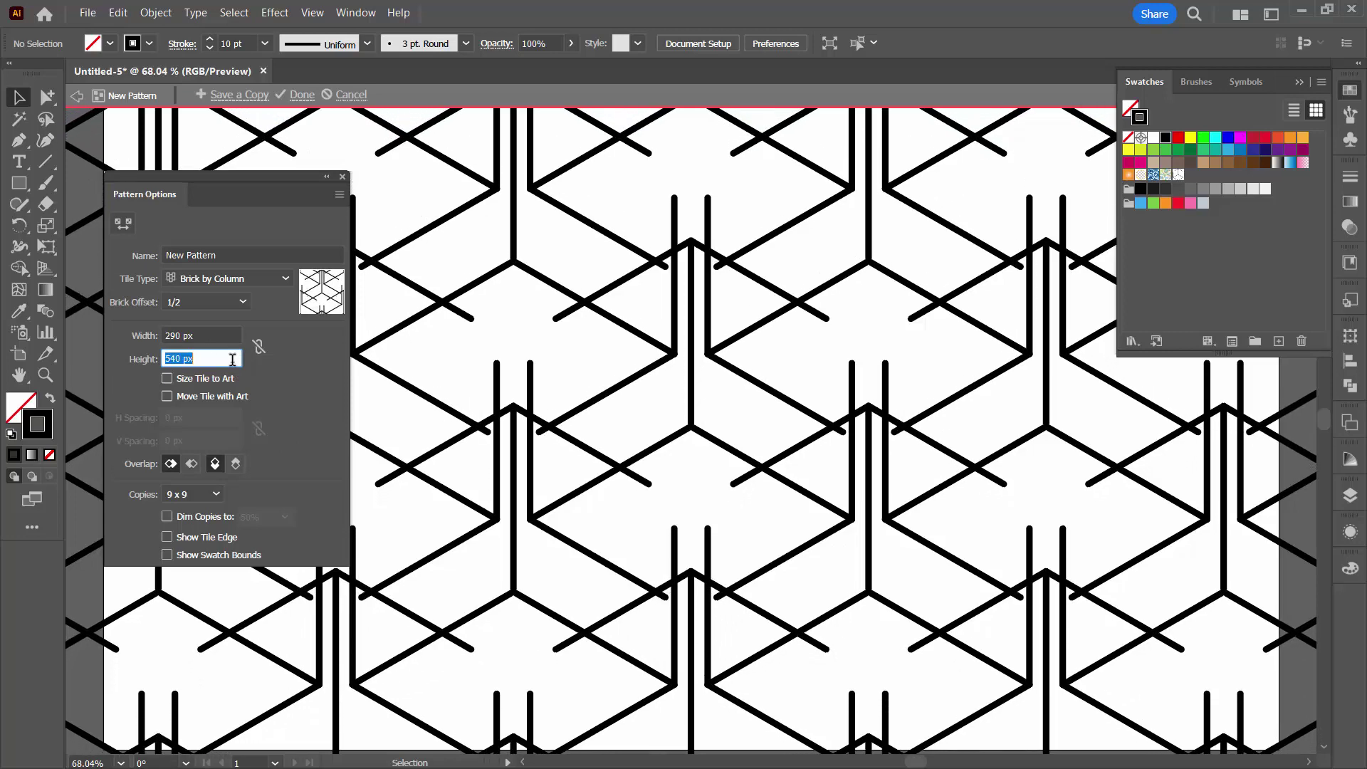
key("shift+Down")
key("shift+Down")
key("shift+Down")
key("shift+Down")
key("shift+Down")
key("shift+Down")
key("shift+Down")
key("shift+Down")
key("shift+Down")
key("shift+Down")
key("shift+Down")
key("shift+Down")
key("shift+Down")
key("shift+Down")
key("shift+Down")
key("shift+Down")
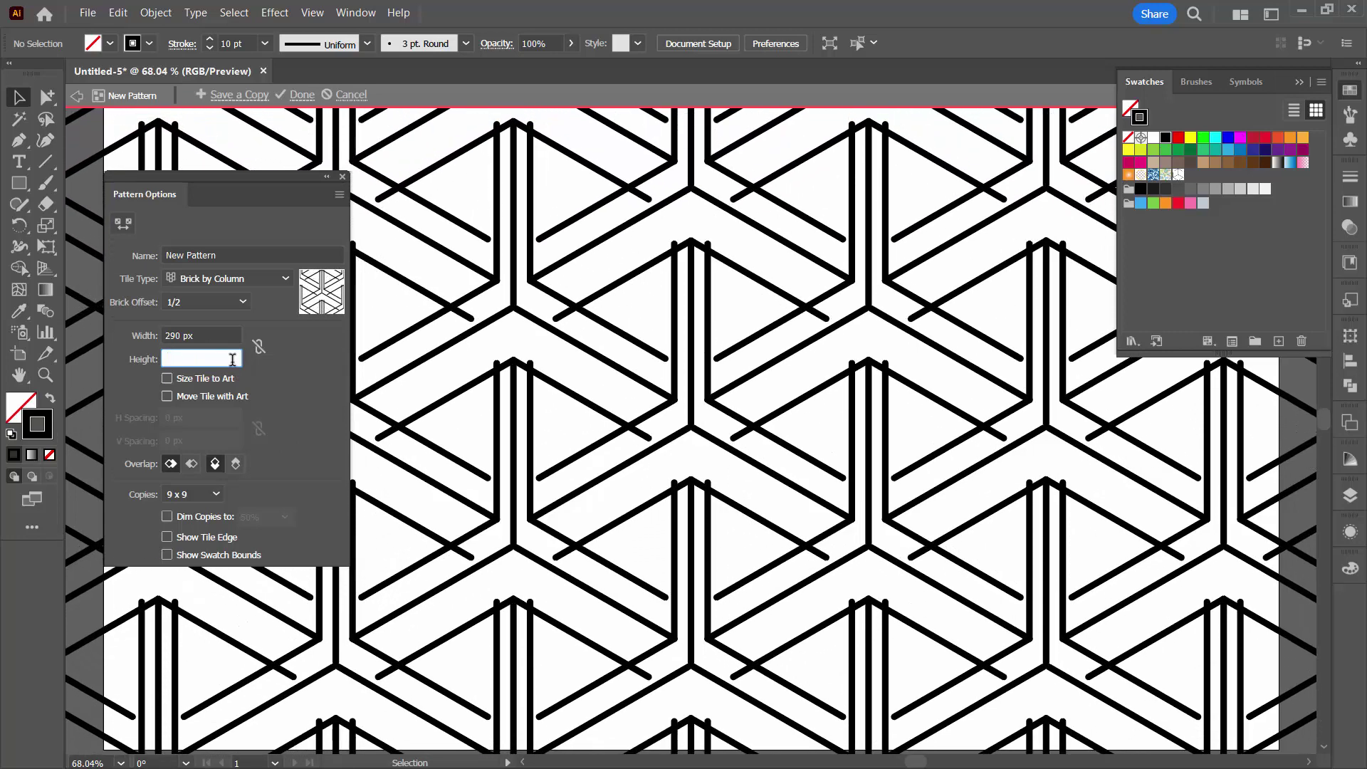
key("shift+Down")
key("shift+Down")
key("shift+Down")
key("shift+Down")
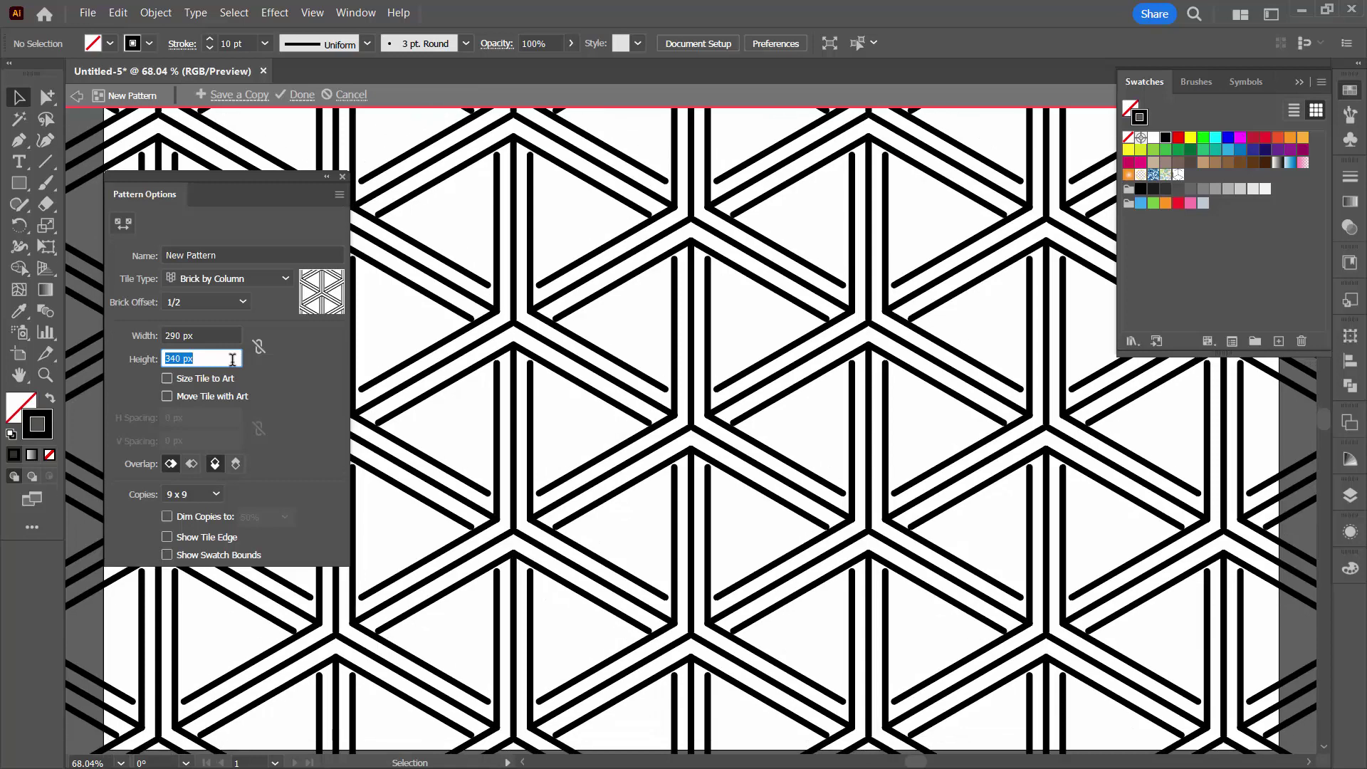
key("Up")
key("Up")
key("Up")
key("Up")
key("Up")
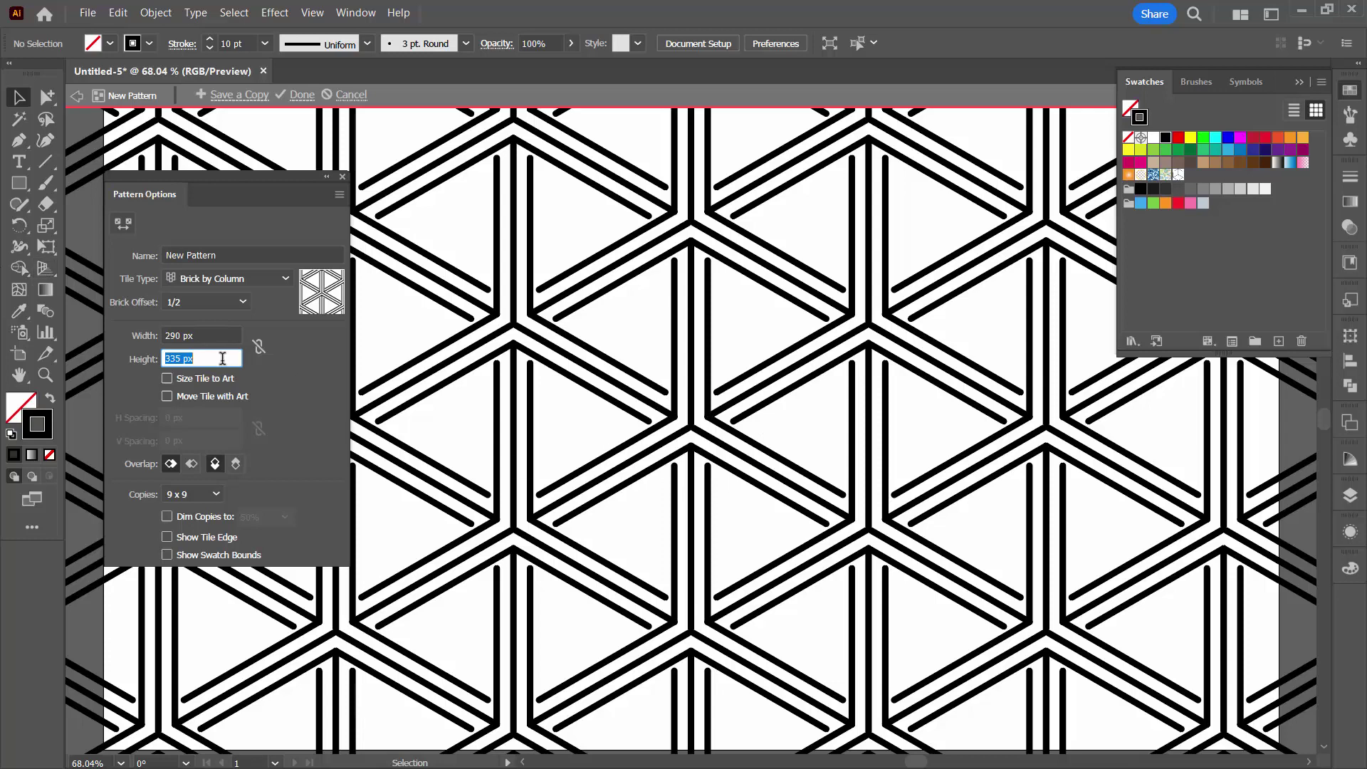
left_click(210, 332)
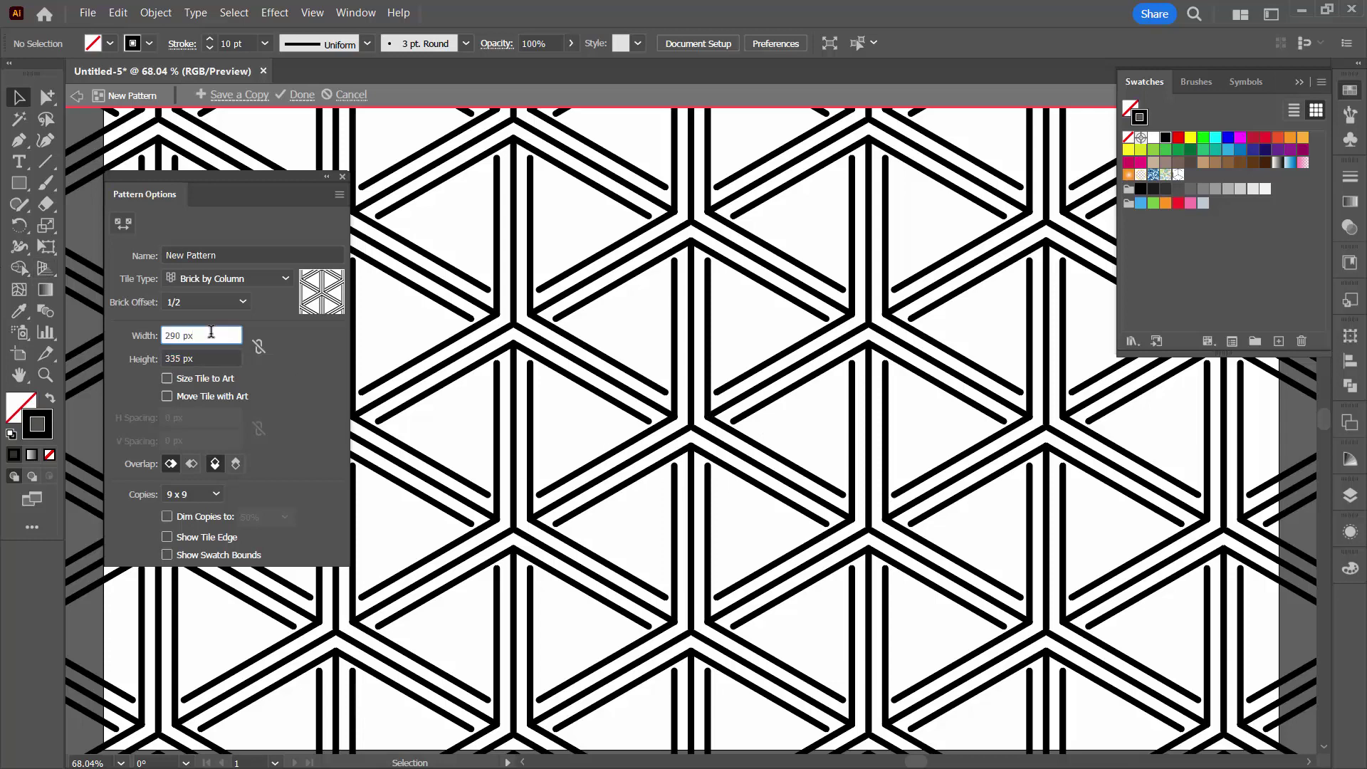
key("Up")
key("Up")
key("Up")
key("Up")
key("Up")
key("Up")
key("Up")
key("Up")
key("Up")
key("Up")
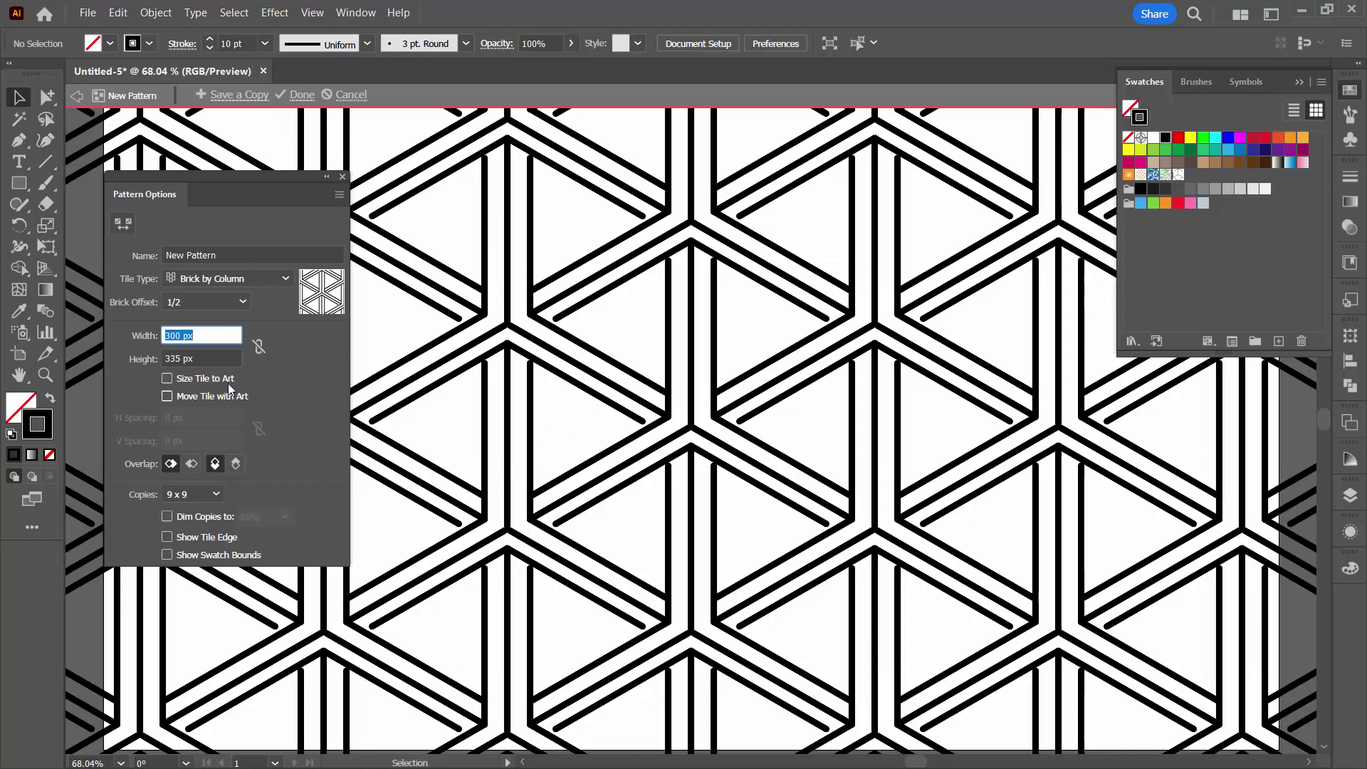
left_click(221, 358)
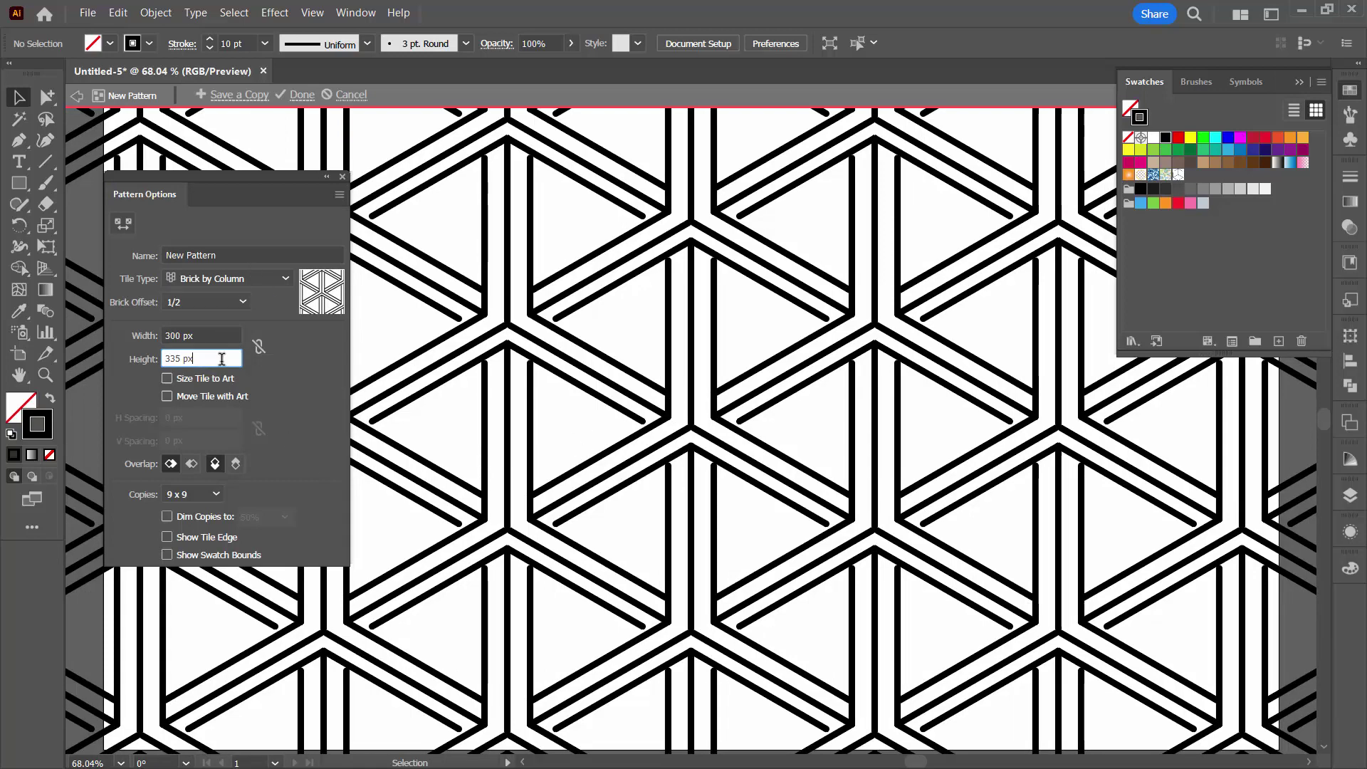
key("Up")
key("Up")
key("Up")
key("Up")
key("Up")
key("Up")
key("Up")
key("Up")
key("Up")
key("Up")
key("Up")
key("Up")
key("Up")
key("Up")
key("Up")
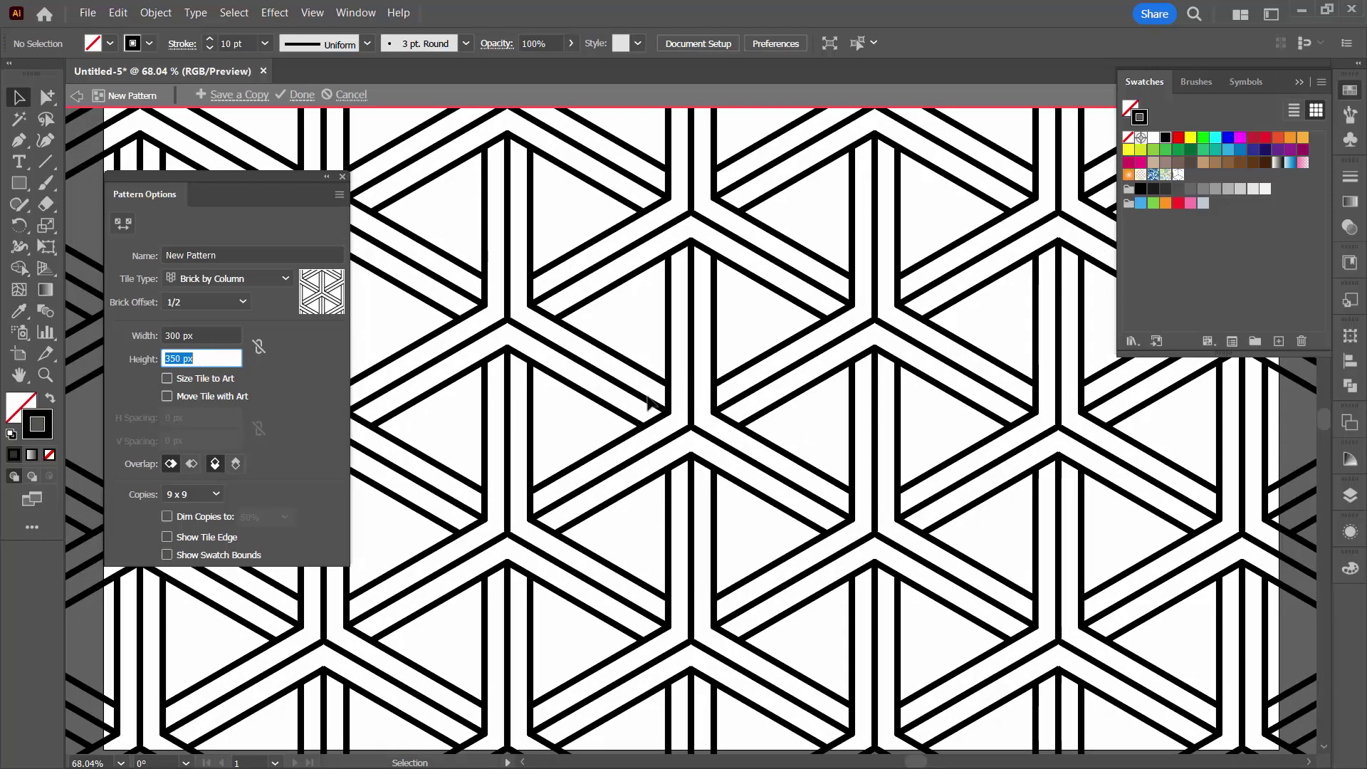
left_click(46, 376)
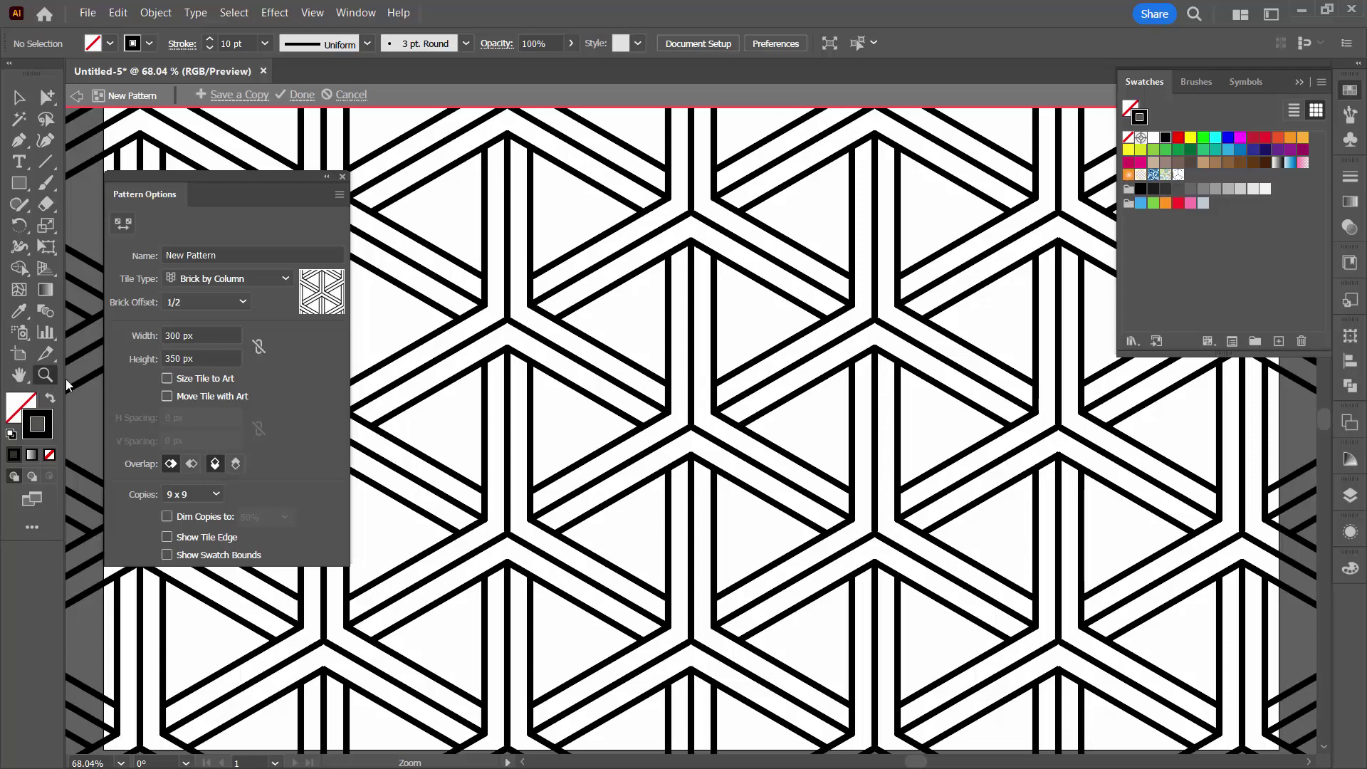
Zoom out, hide the artboard to review the tiled cubes, and exit pattern editing
left_click(801, 461, "alt")
left_click(800, 465, "alt")
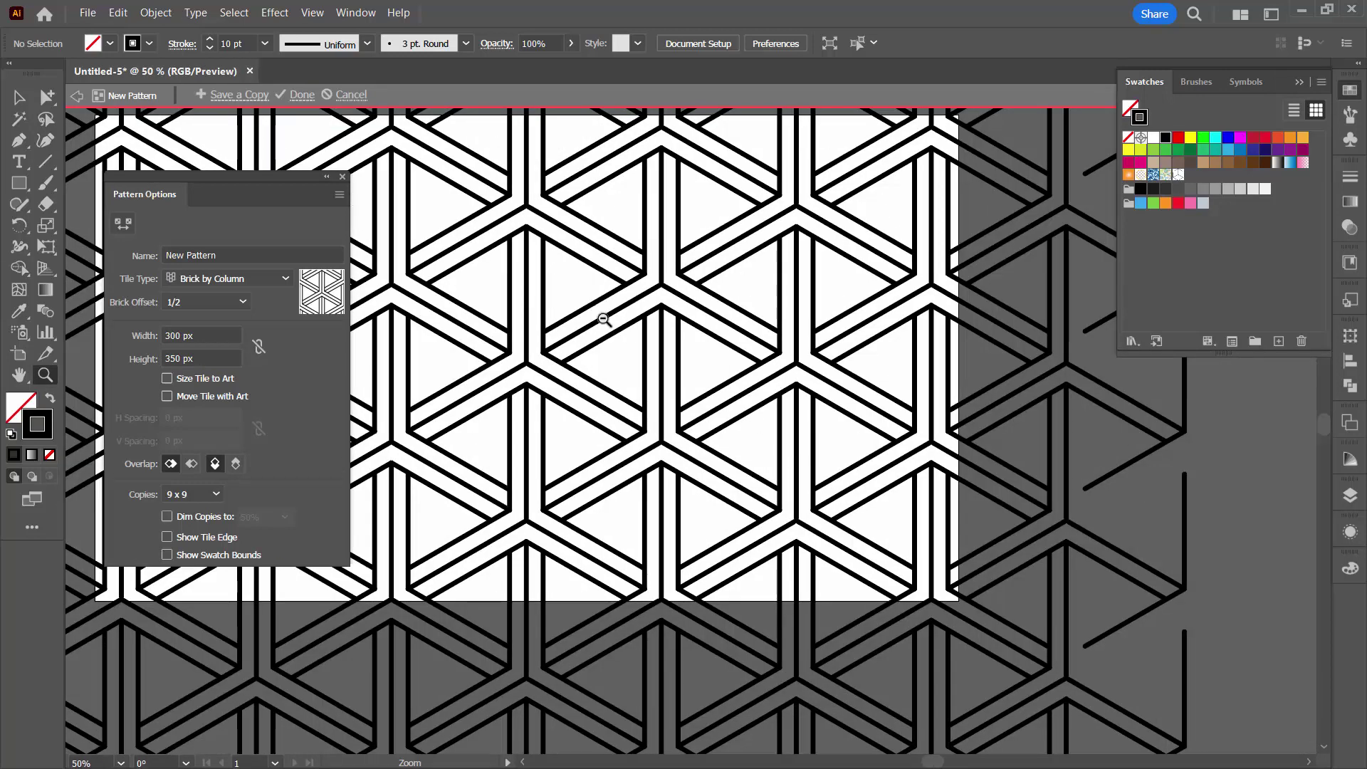
left_click(312, 13)
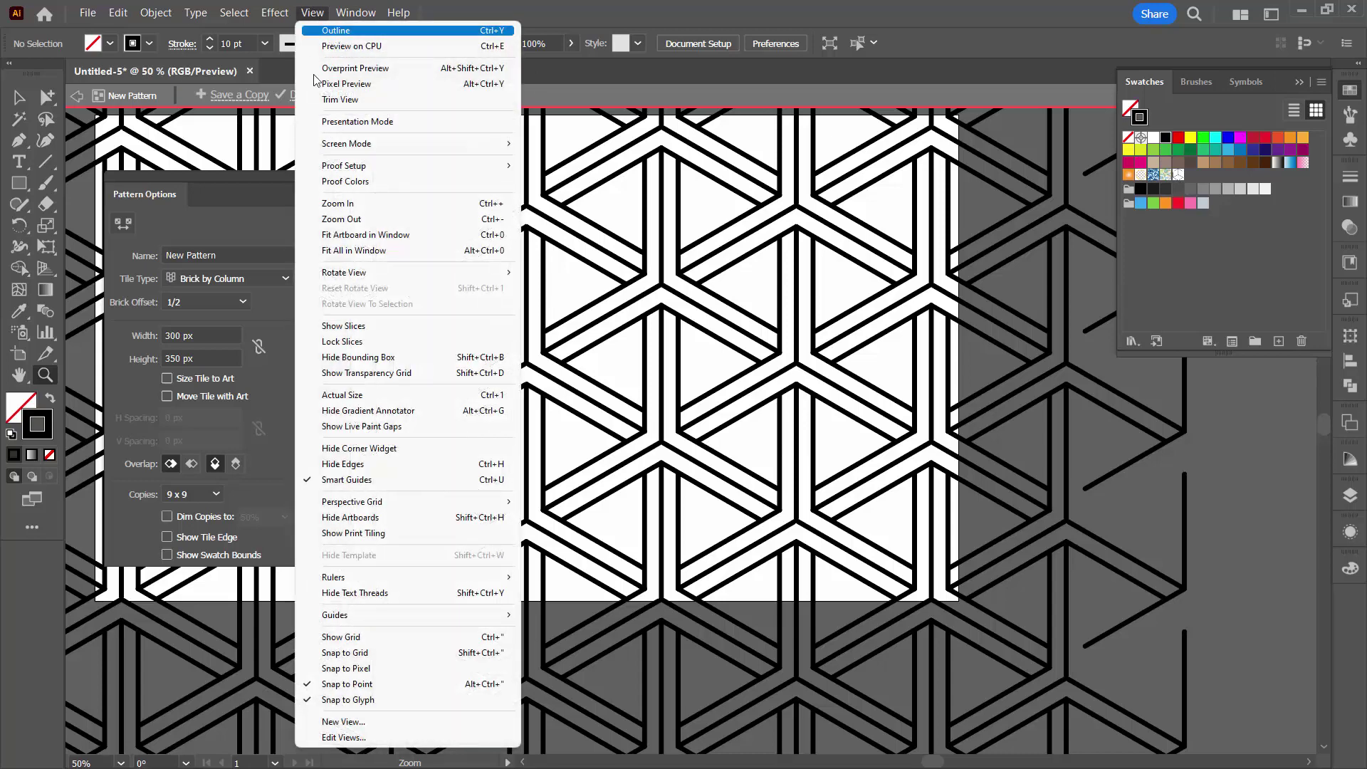
left_click(398, 517)
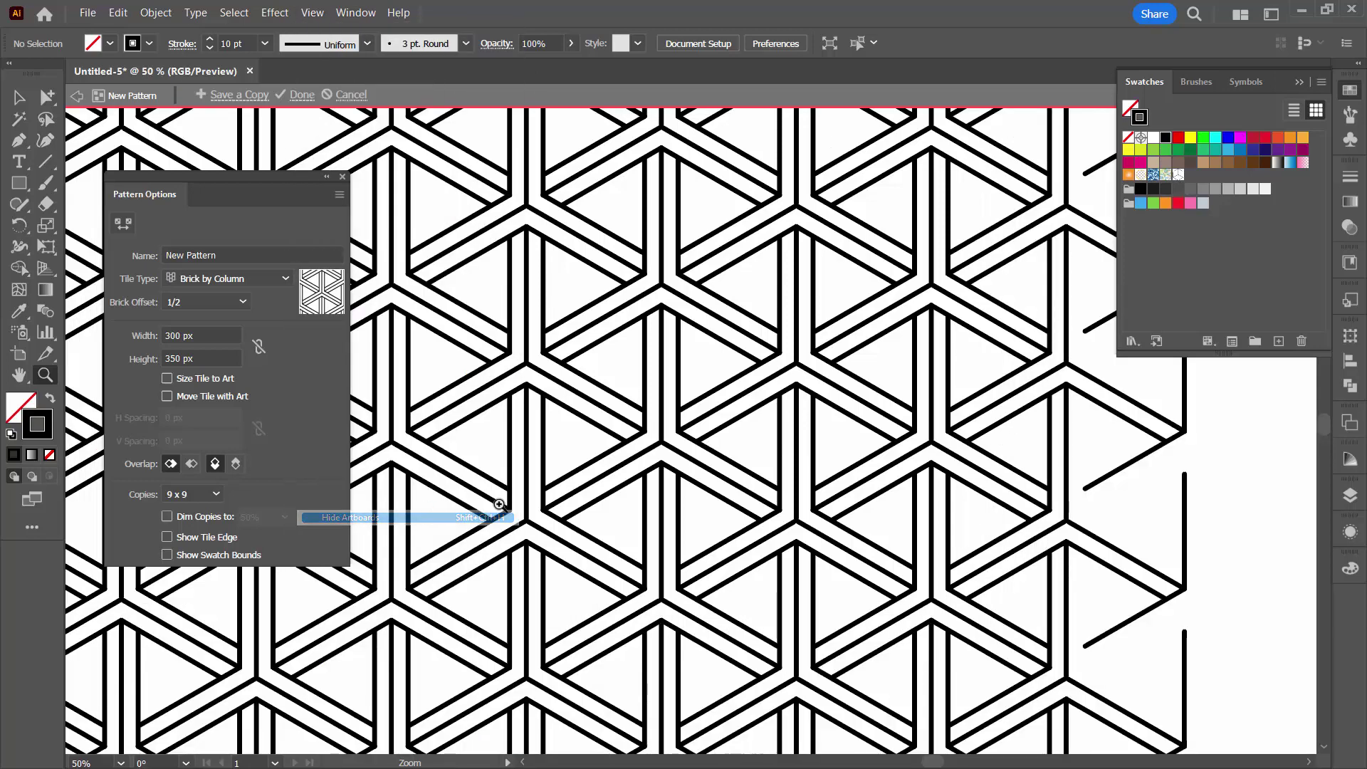
left_click_drag(534, 433, 704, 274)
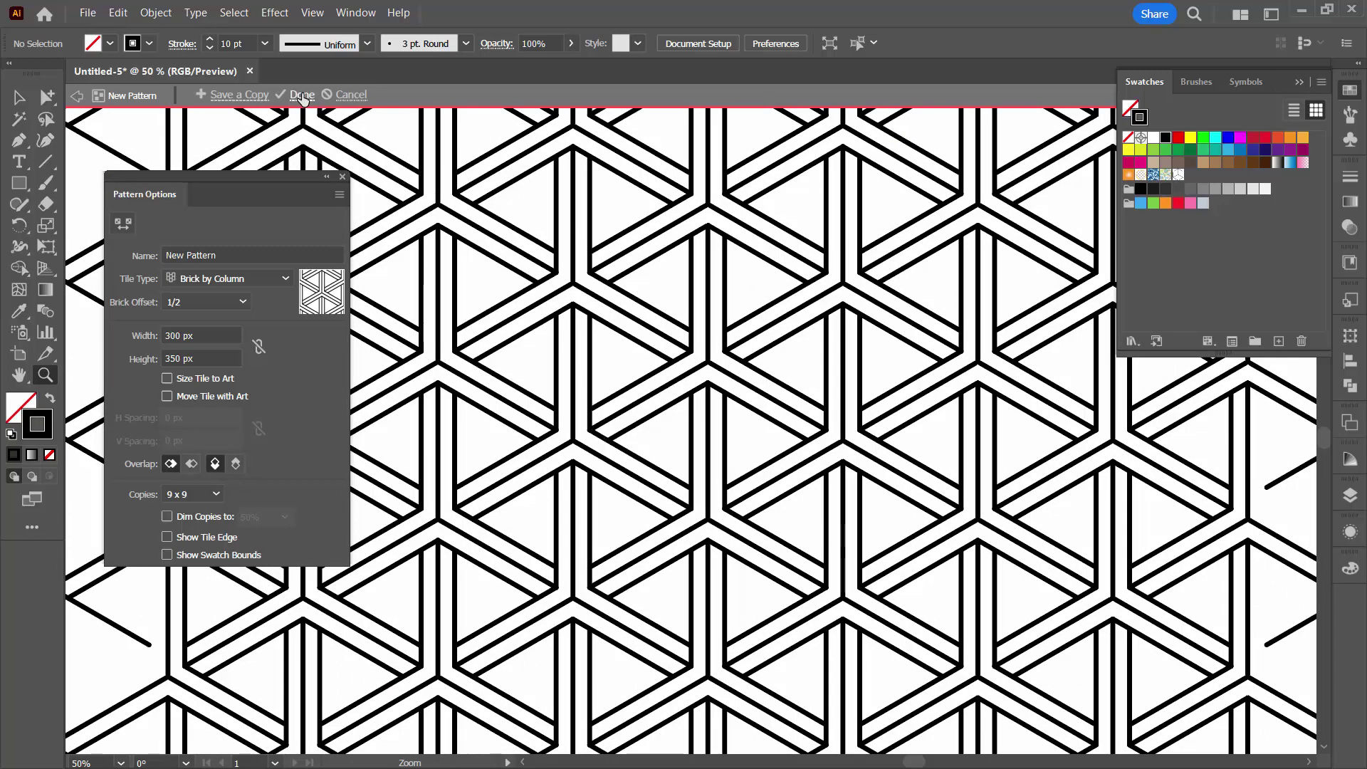
left_click(303, 95)
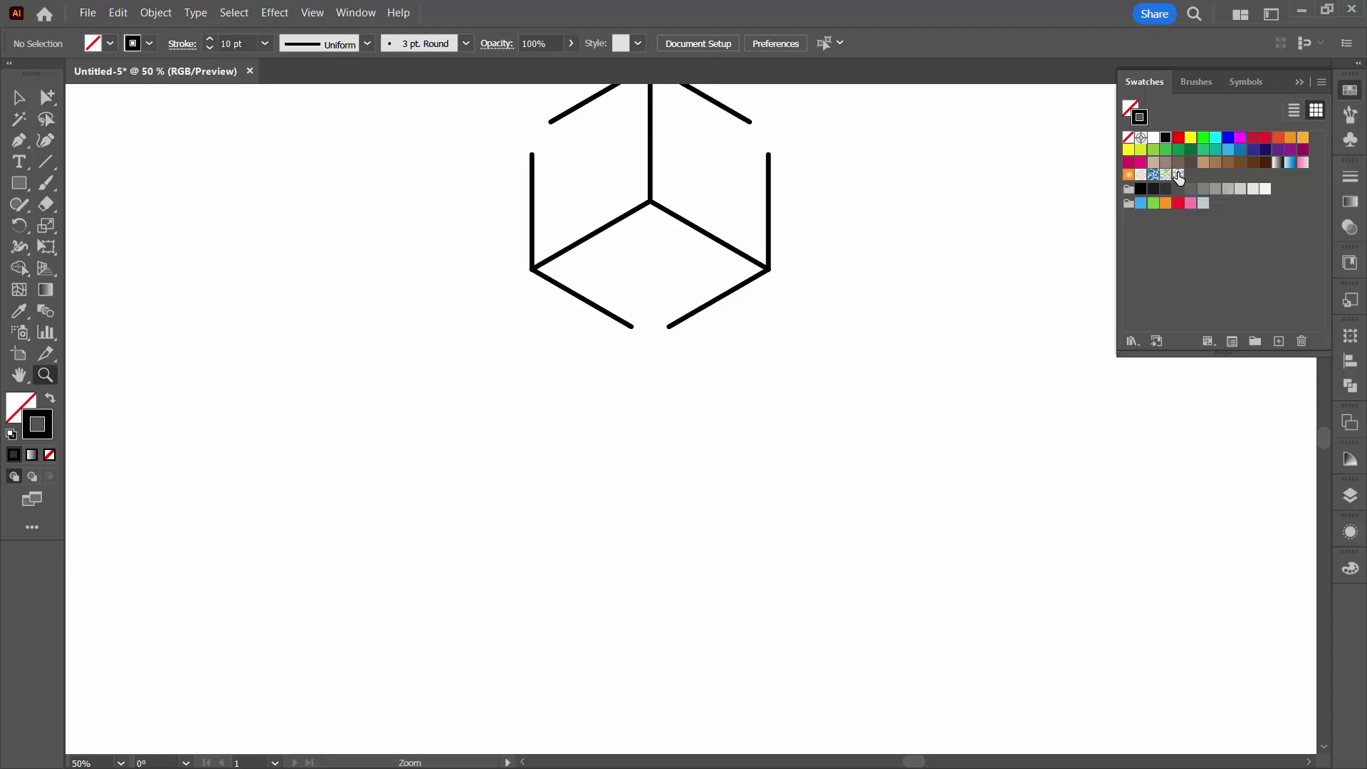
Duplicate the cube pattern swatch as New Pattern 2
left_click(1178, 176)
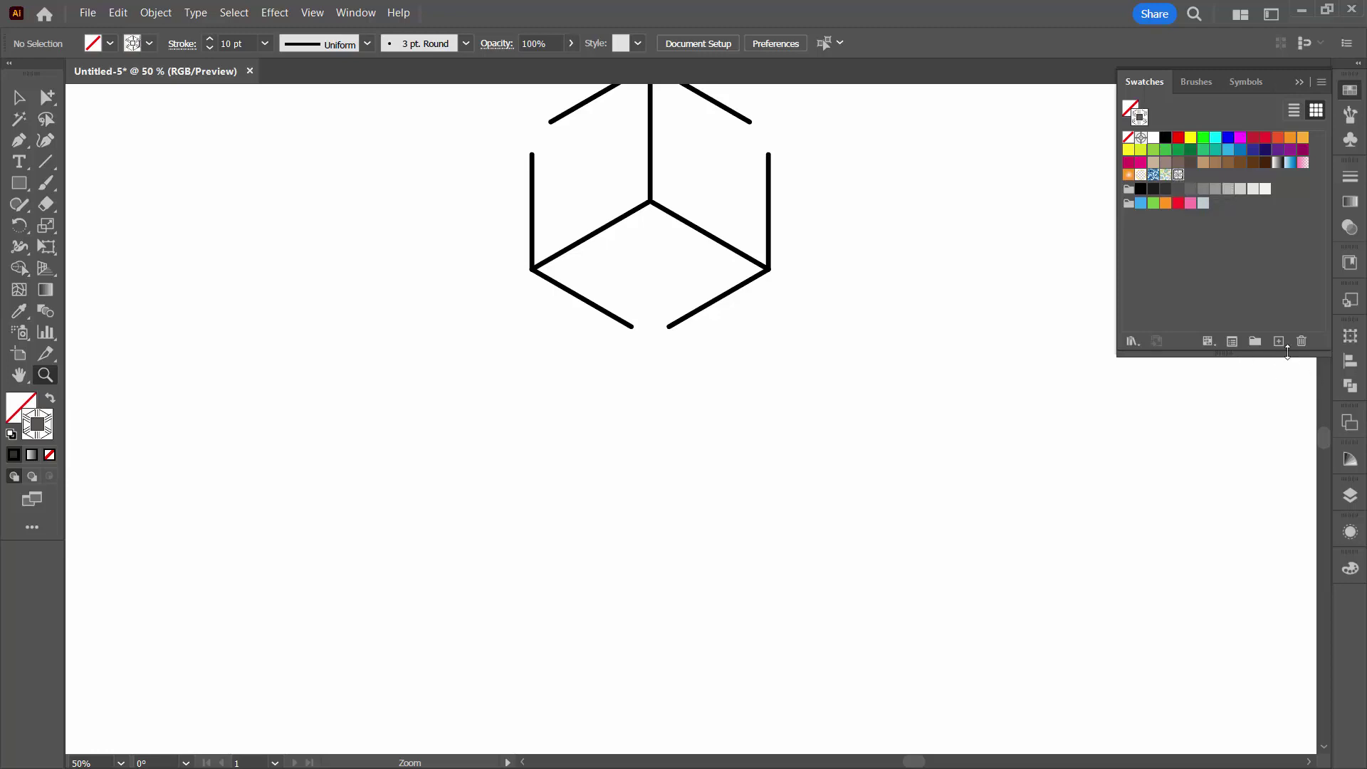
left_click(1279, 341)
left_click(649, 416)
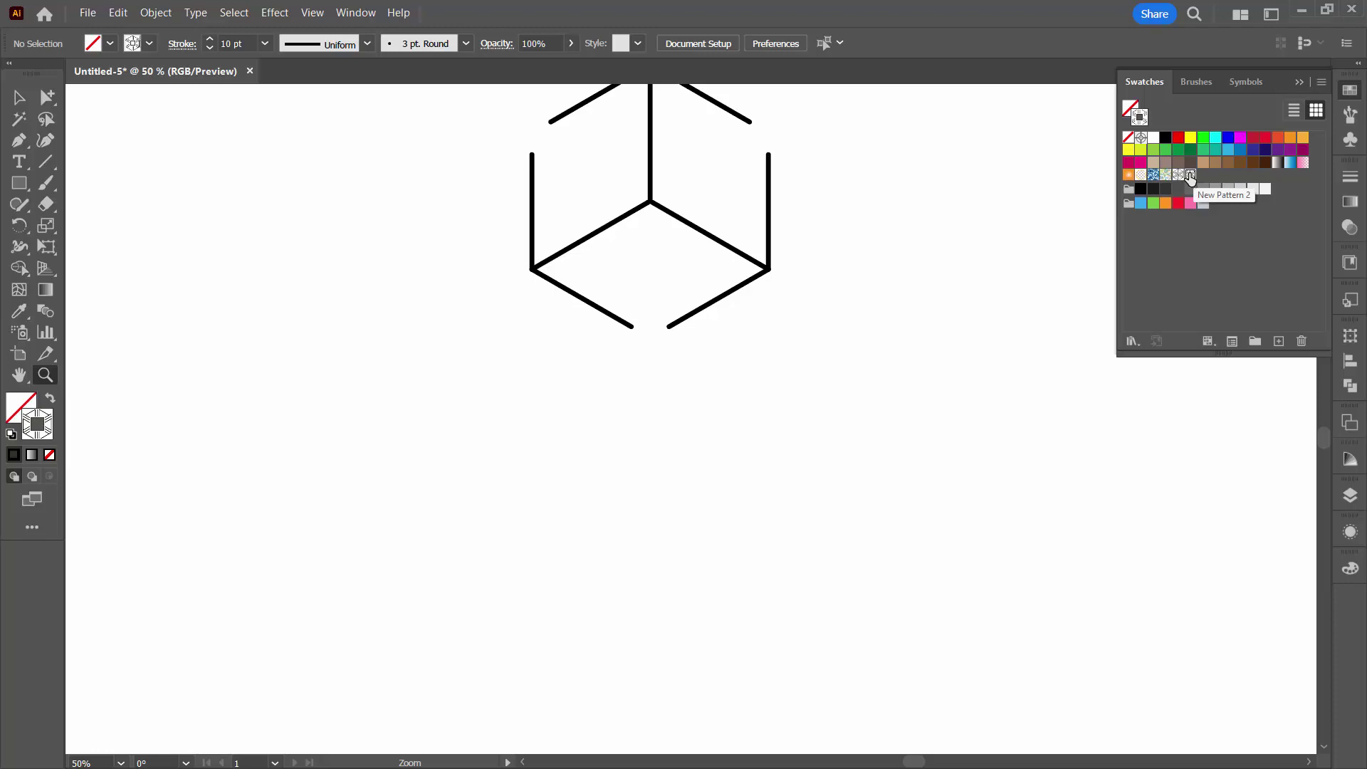
Edit New Pattern 2 to a 280 × 329 px tile and finish editing
double_click(1189, 174)
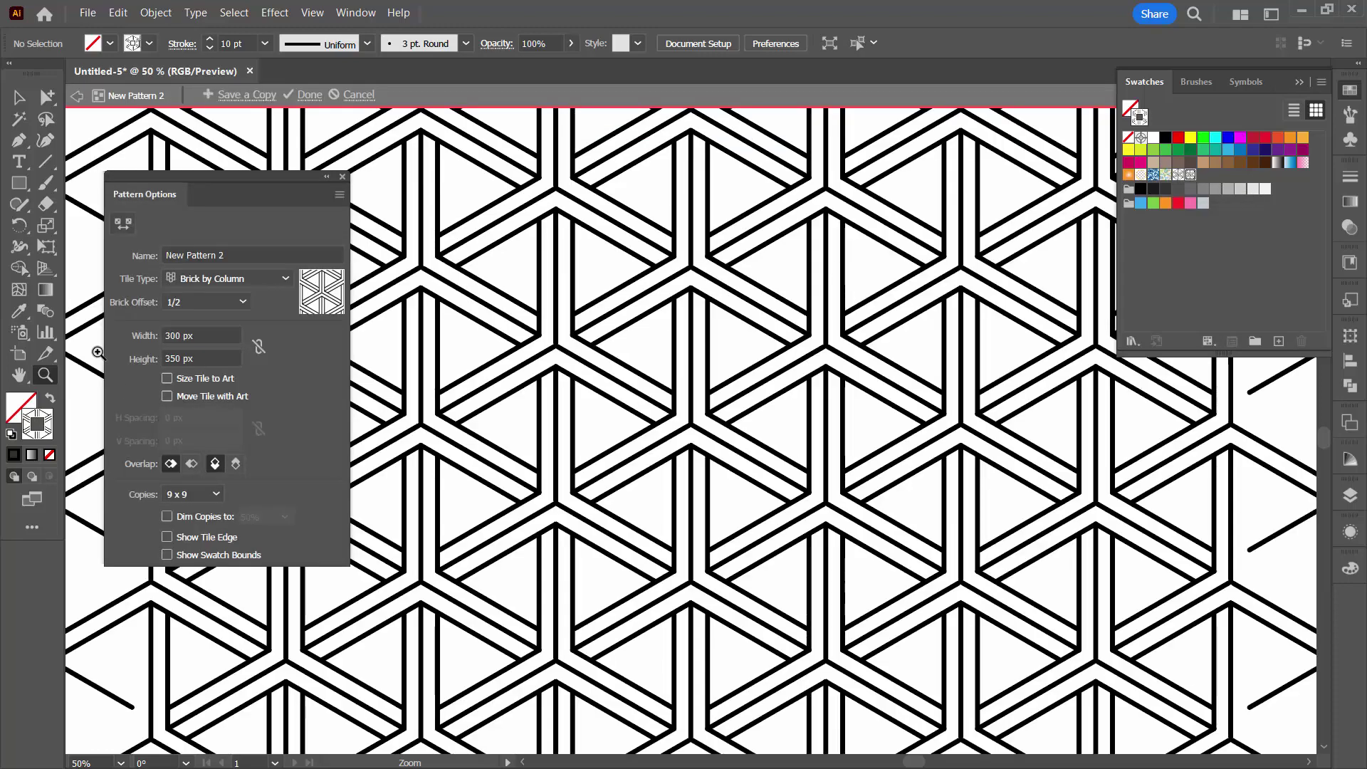
left_click(207, 334)
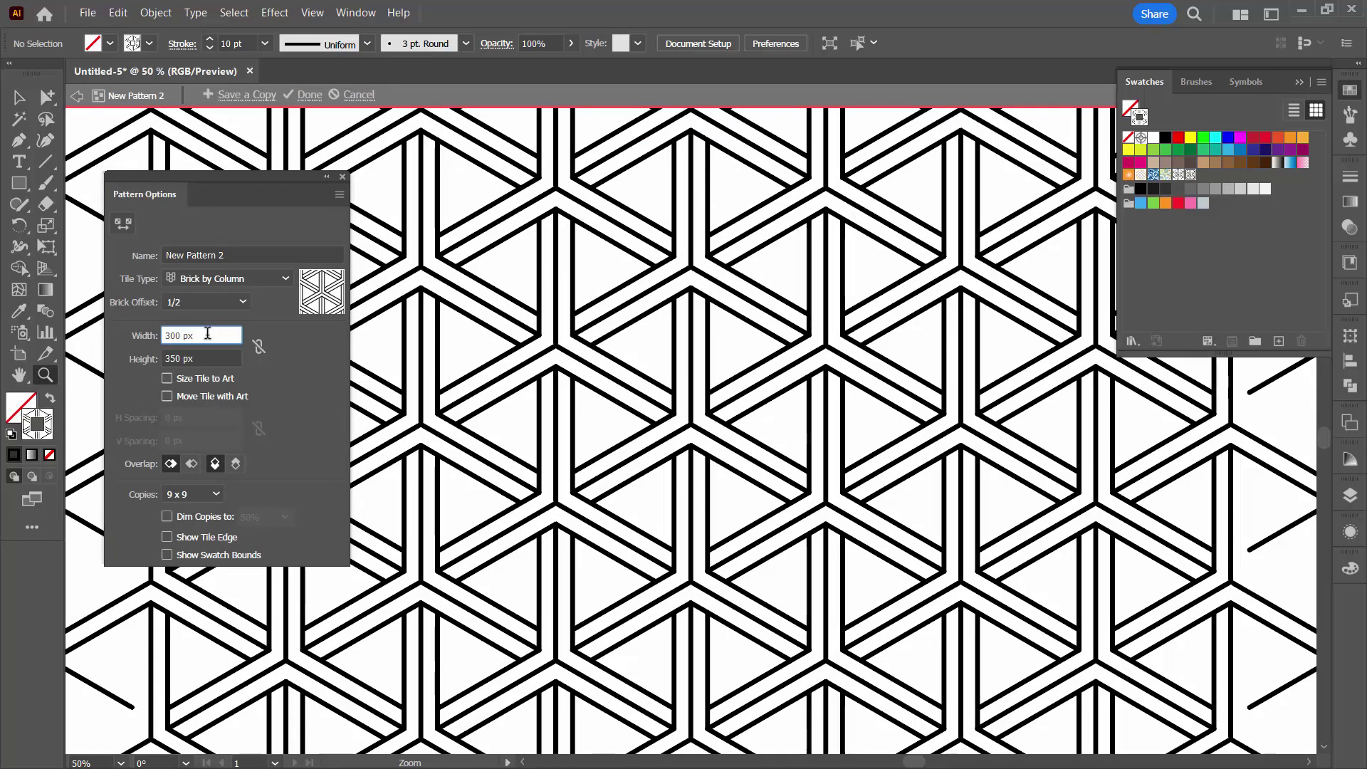
key("shift+Down")
key("shift+Down")
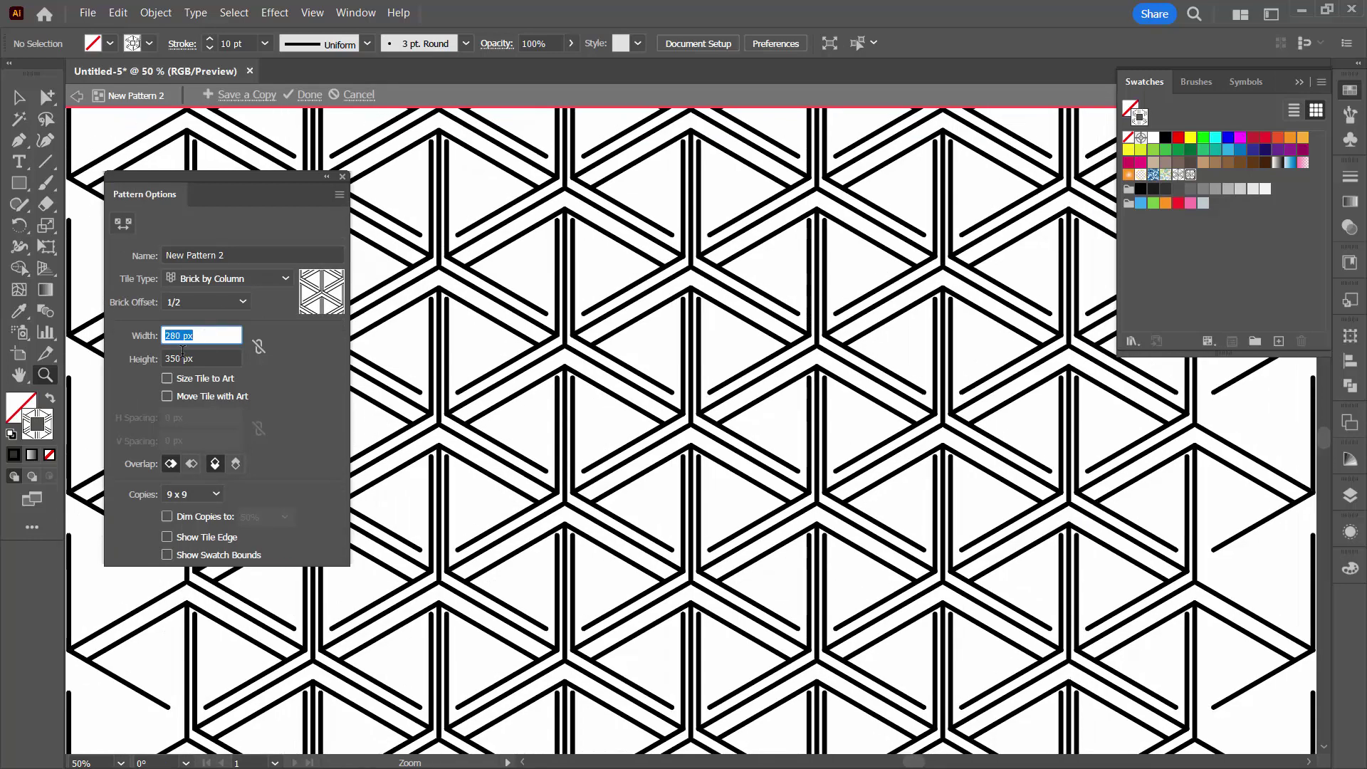
left_click(200, 358)
key("shift+Down")
key("shift+Down")
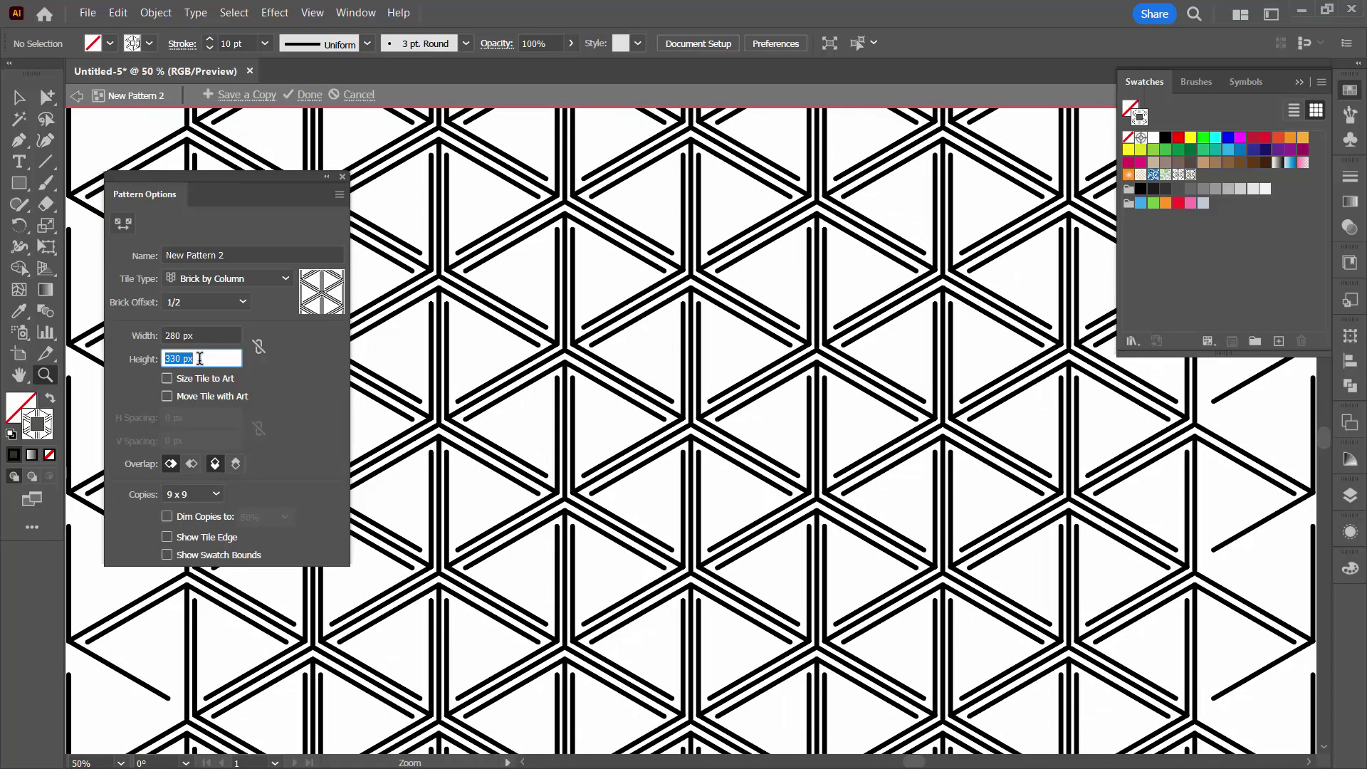
key("Down")
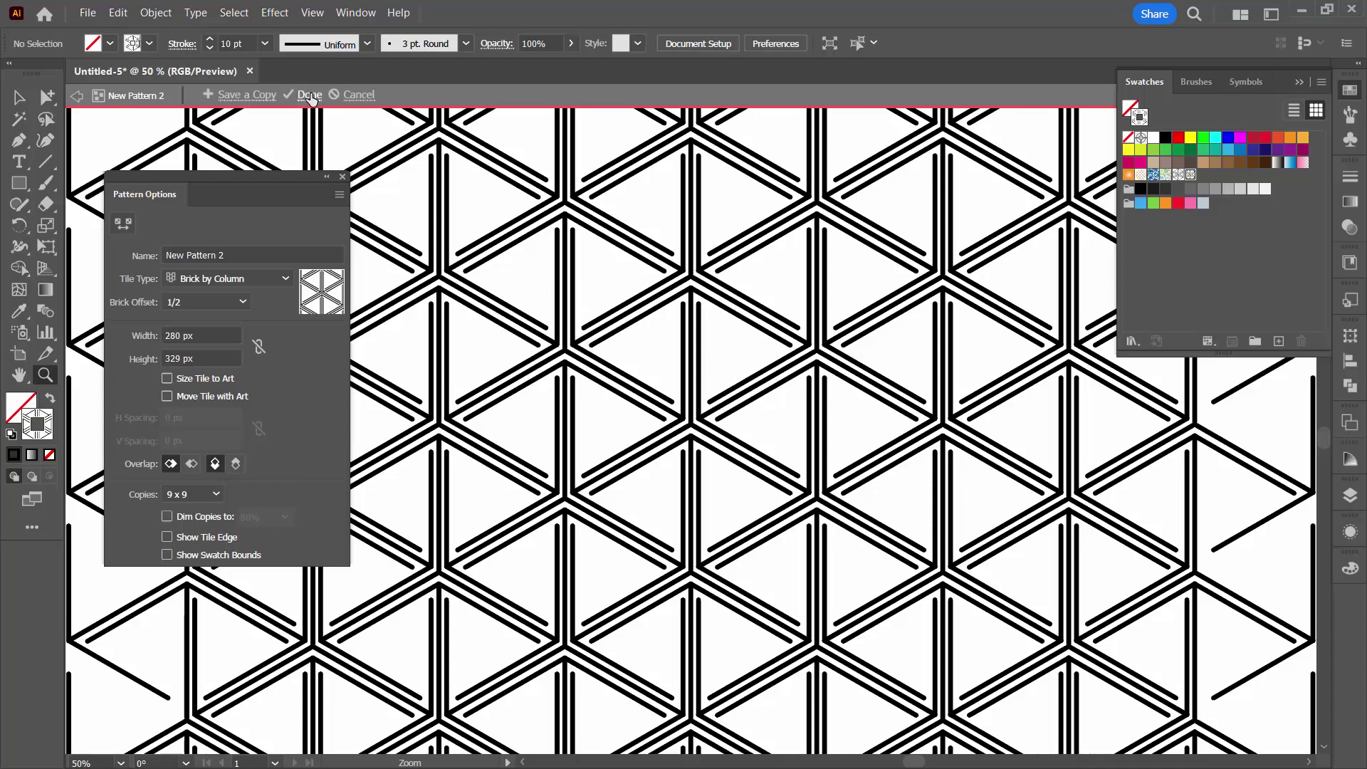
left_click(308, 94)
scroll(814, 294, "up", 4)
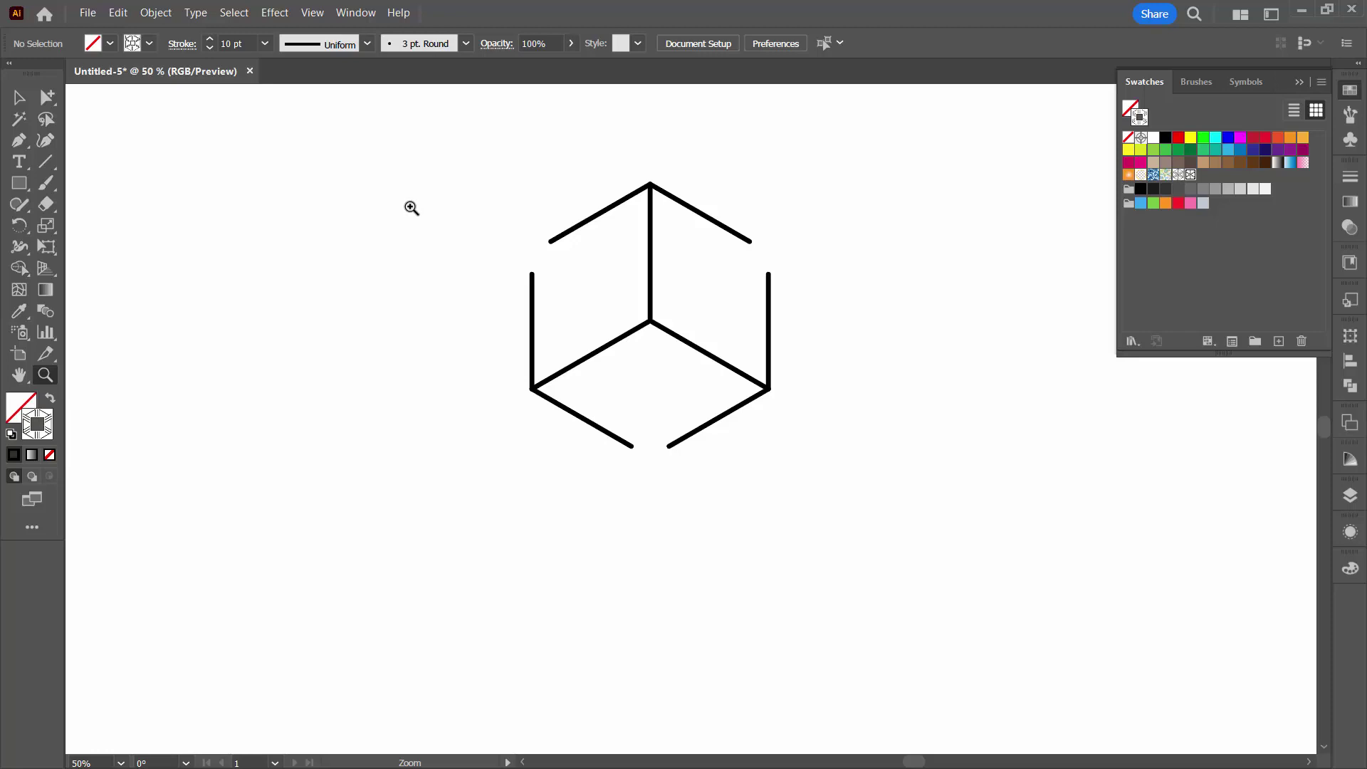
Move the cube artwork to the left side of the canvas
key("v")
left_click(747, 240)
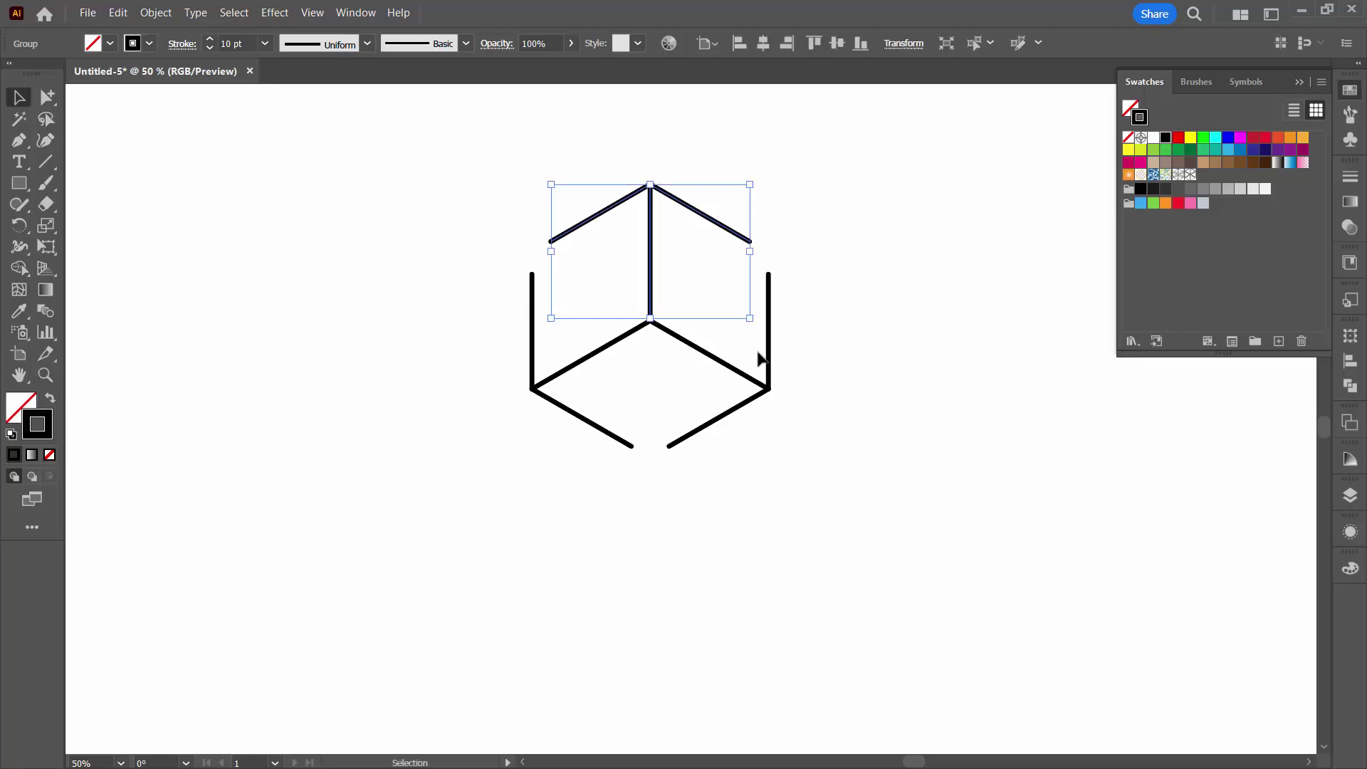
left_click_drag(649, 281, 110, 354)
Draw a large rectangle right of the cube and fill it with the cube pattern swatch
left_click(19, 183)
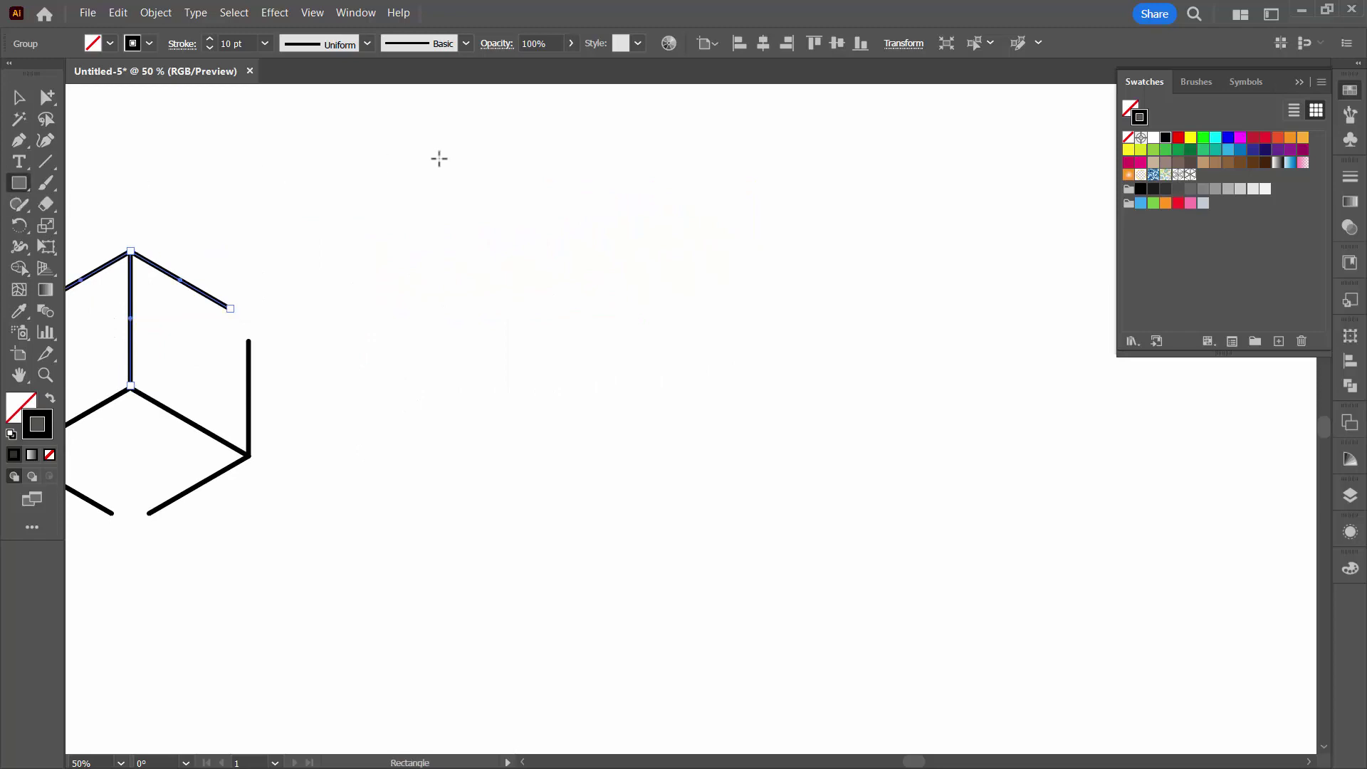
left_click_drag(430, 143, 1176, 650)
left_click(47, 399)
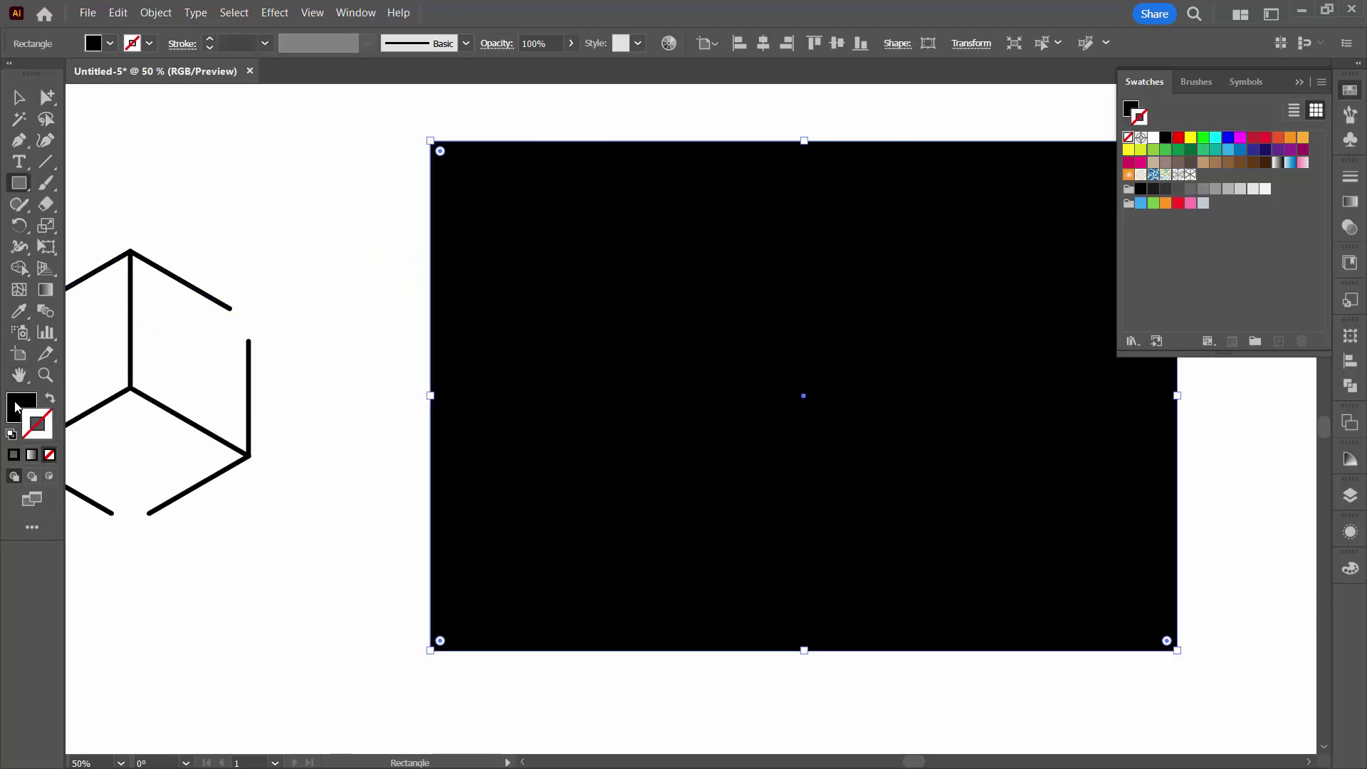
left_click(16, 407)
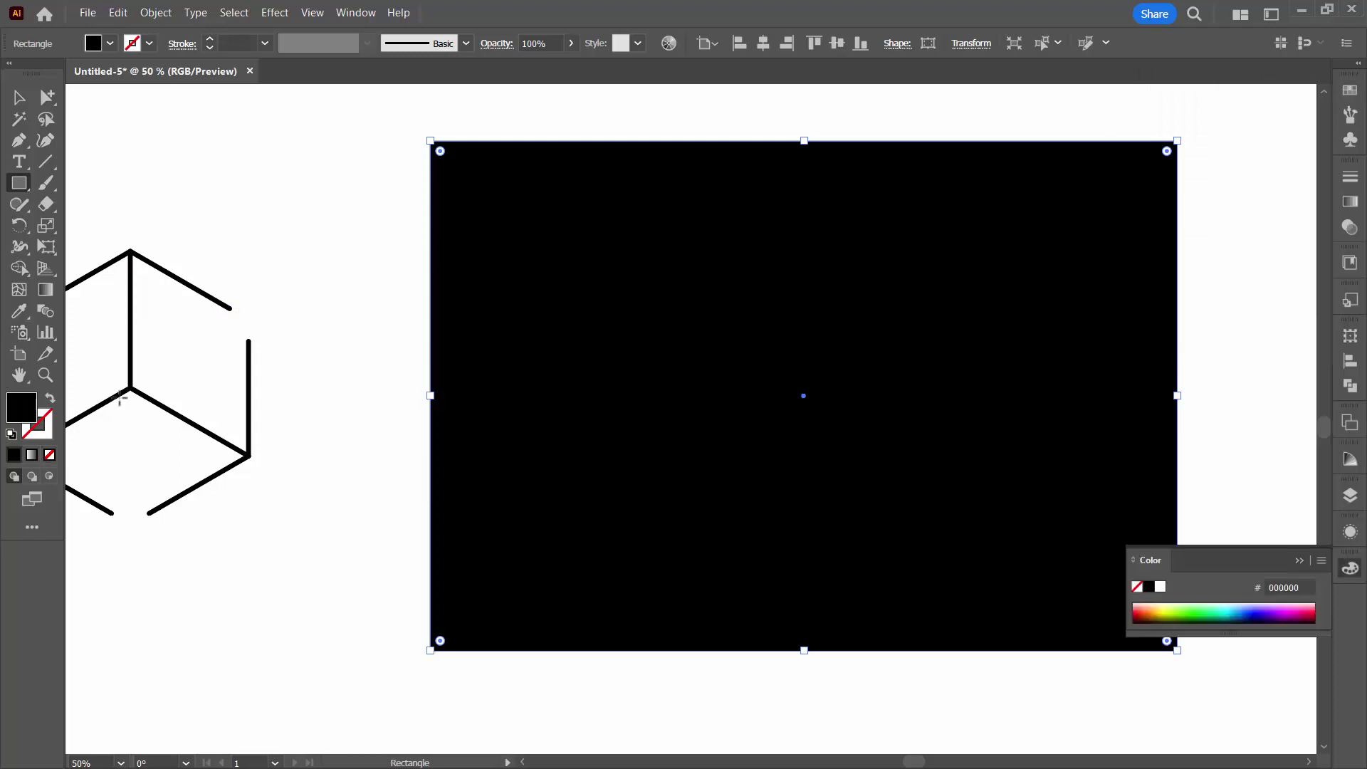
left_click(1350, 92)
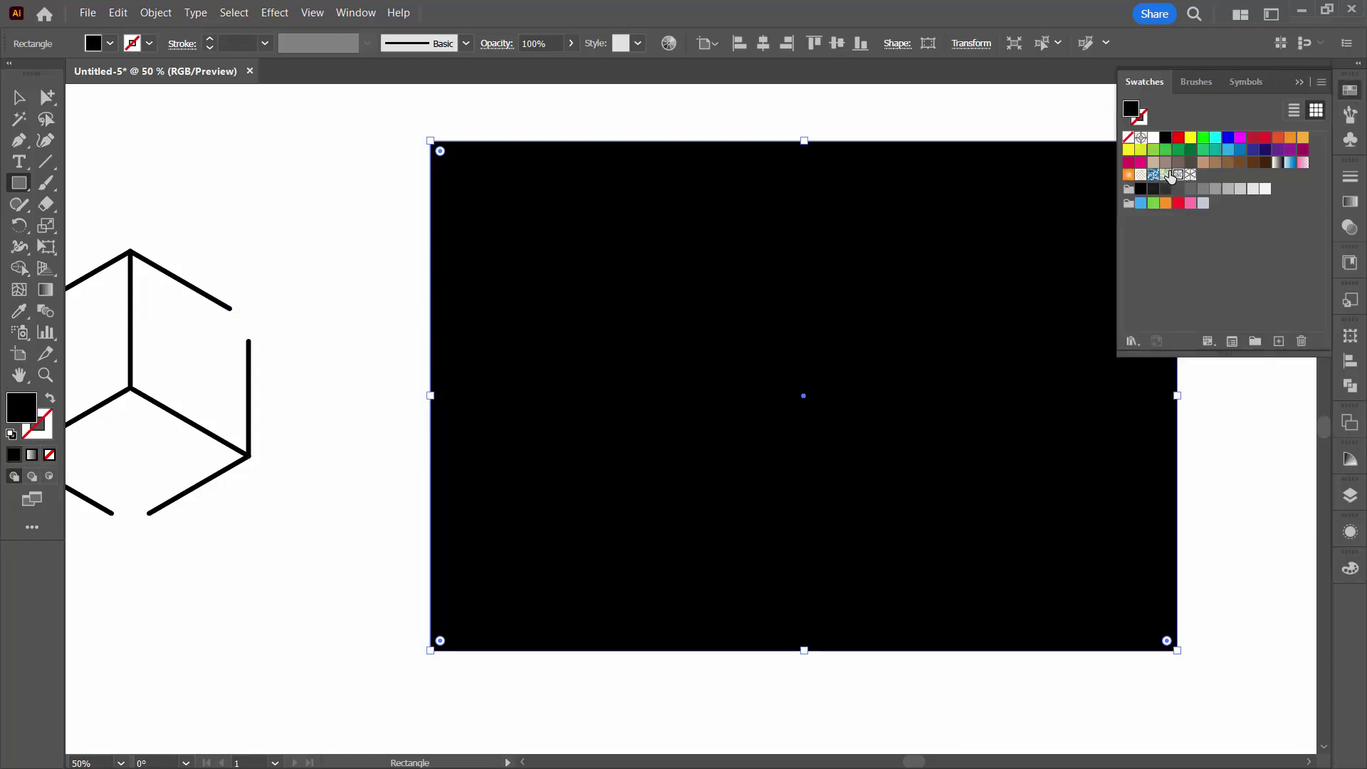
left_click(1175, 175)
left_click(150, 14)
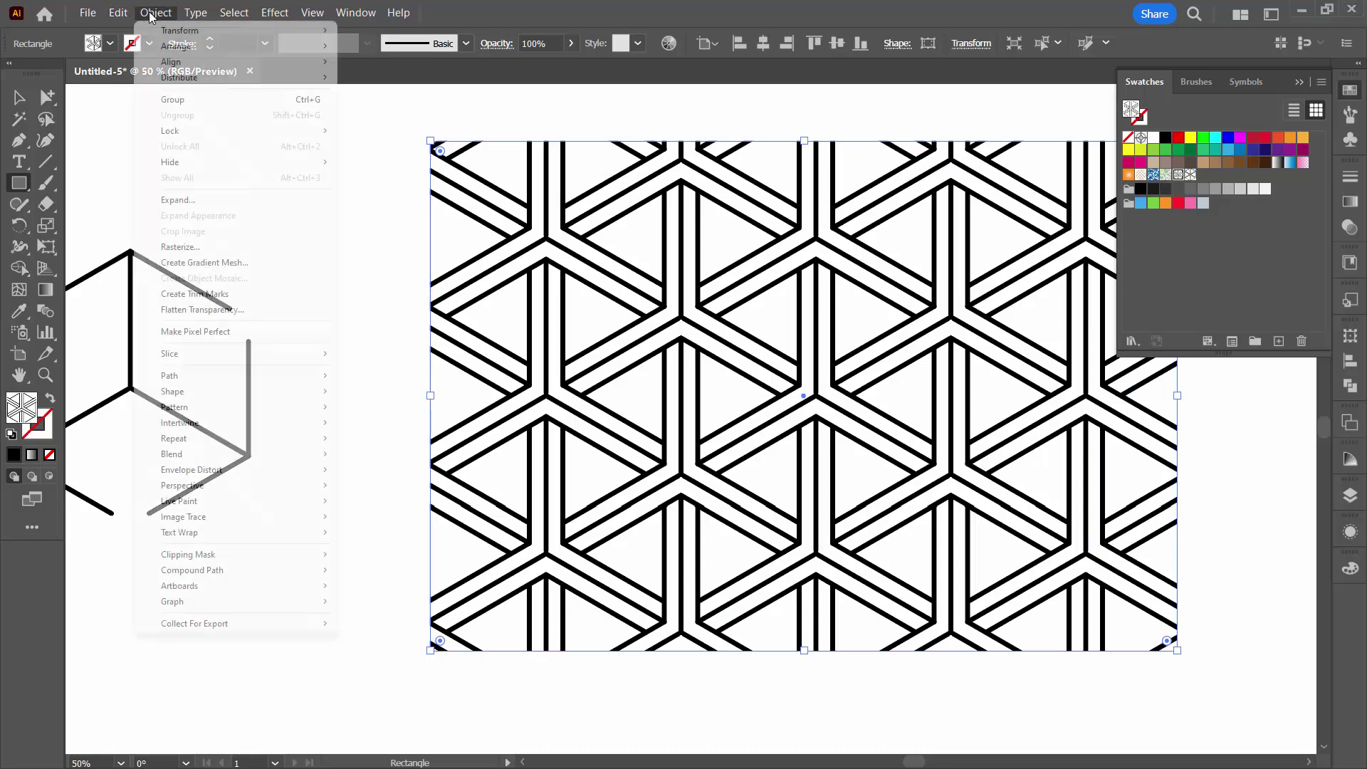
Scale only the rectangle's pattern uniformly to 30%, leaving the rectangle unchanged, then deselect
mouse_move(238, 31)
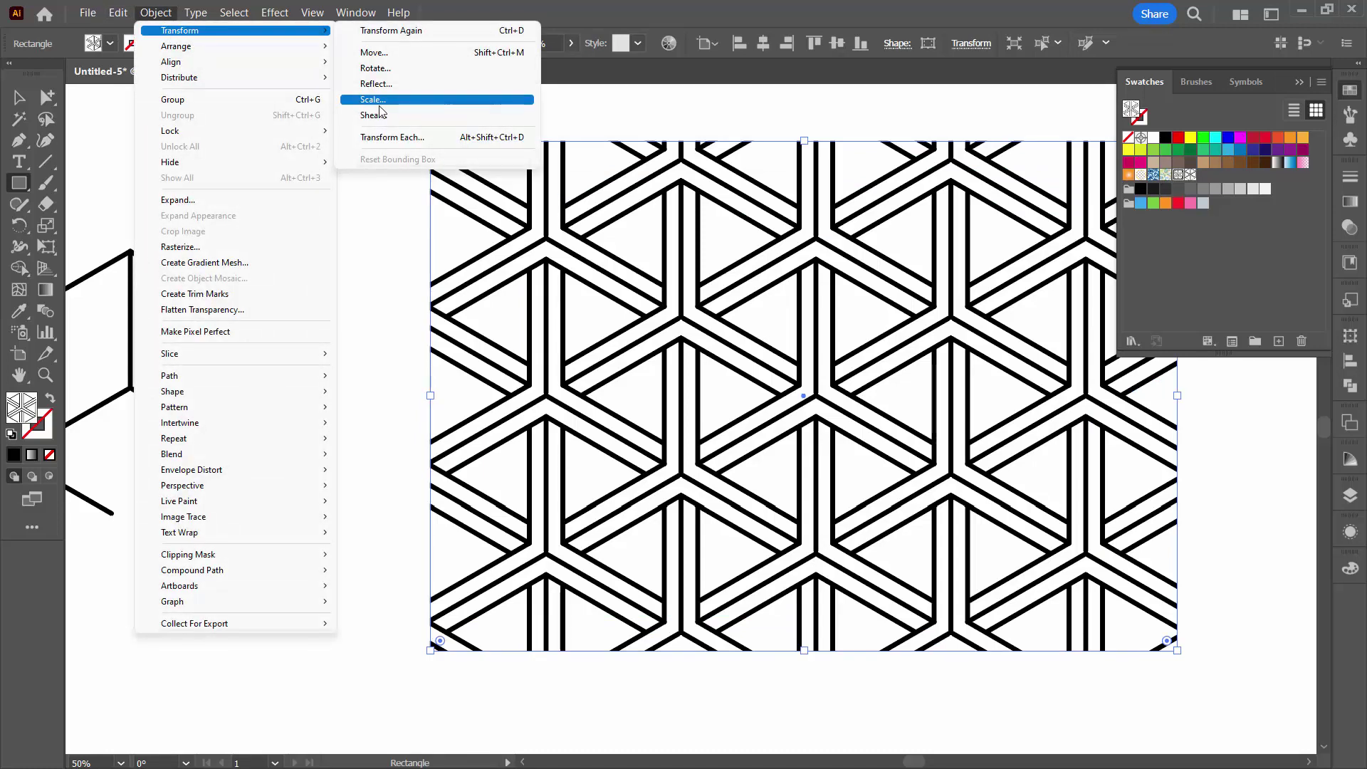
left_click(373, 99)
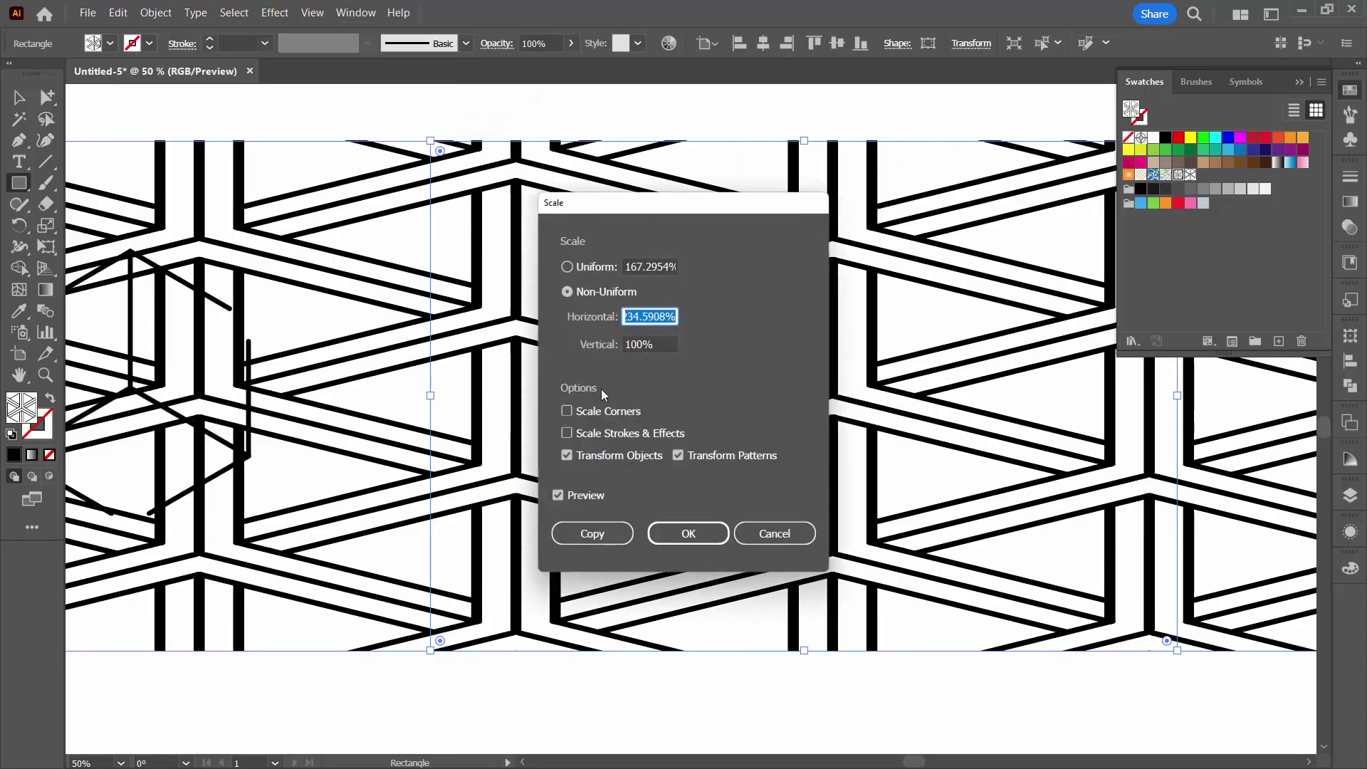
left_click(567, 456)
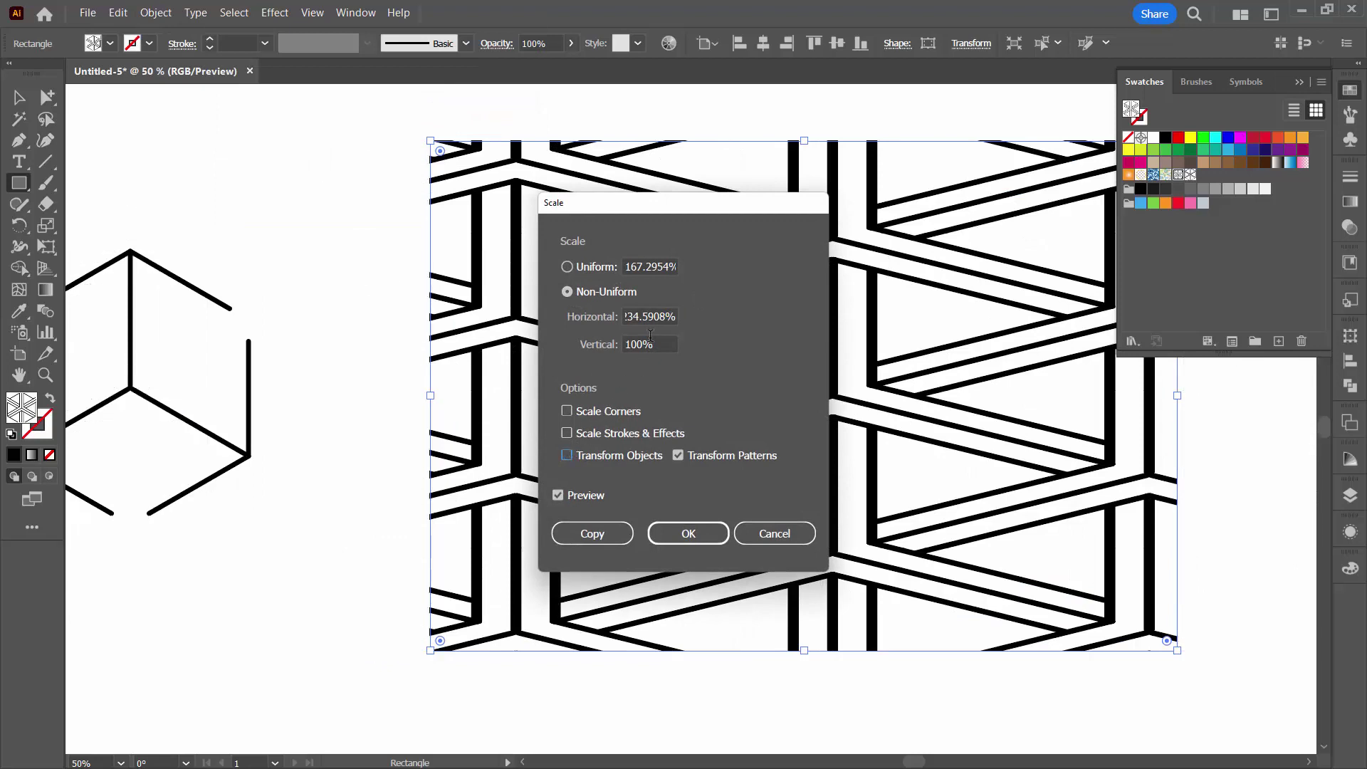
left_click_drag(634, 204, 833, 291)
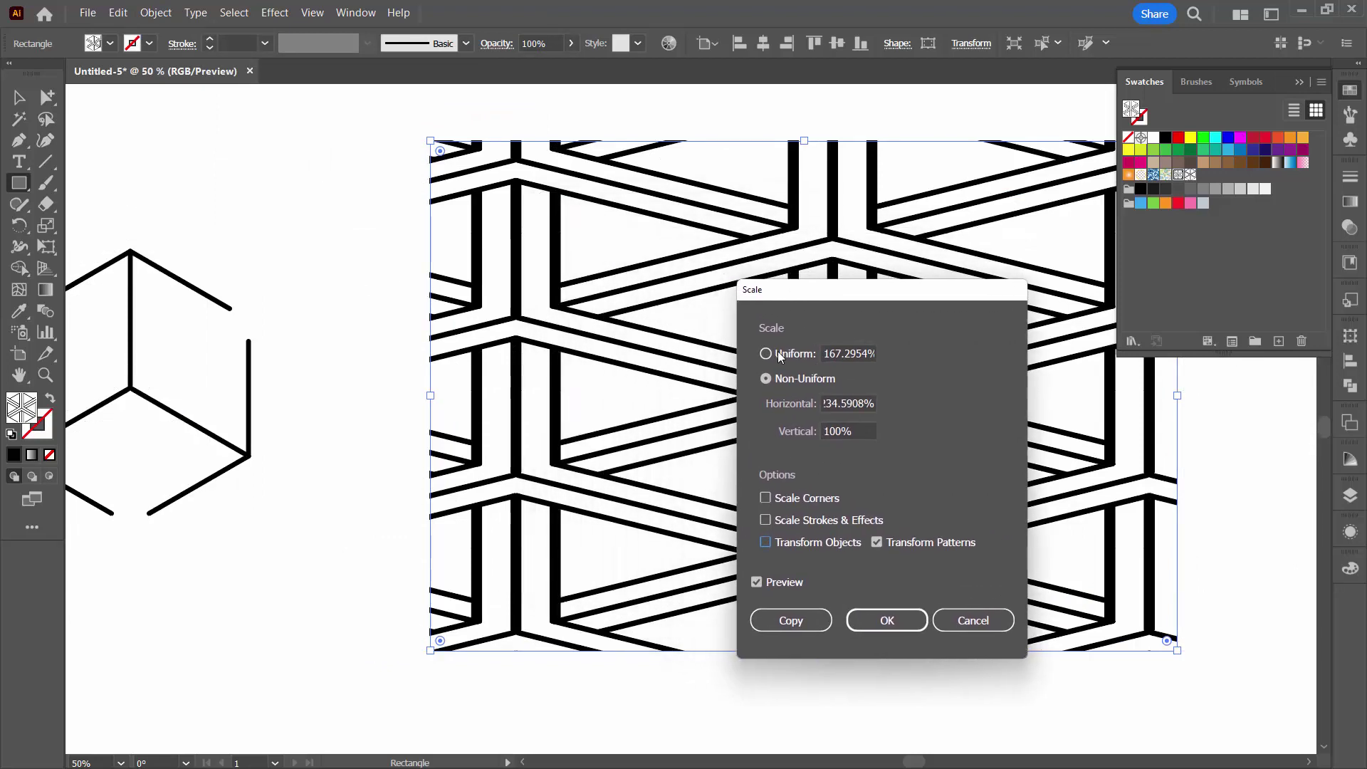
left_click(766, 354)
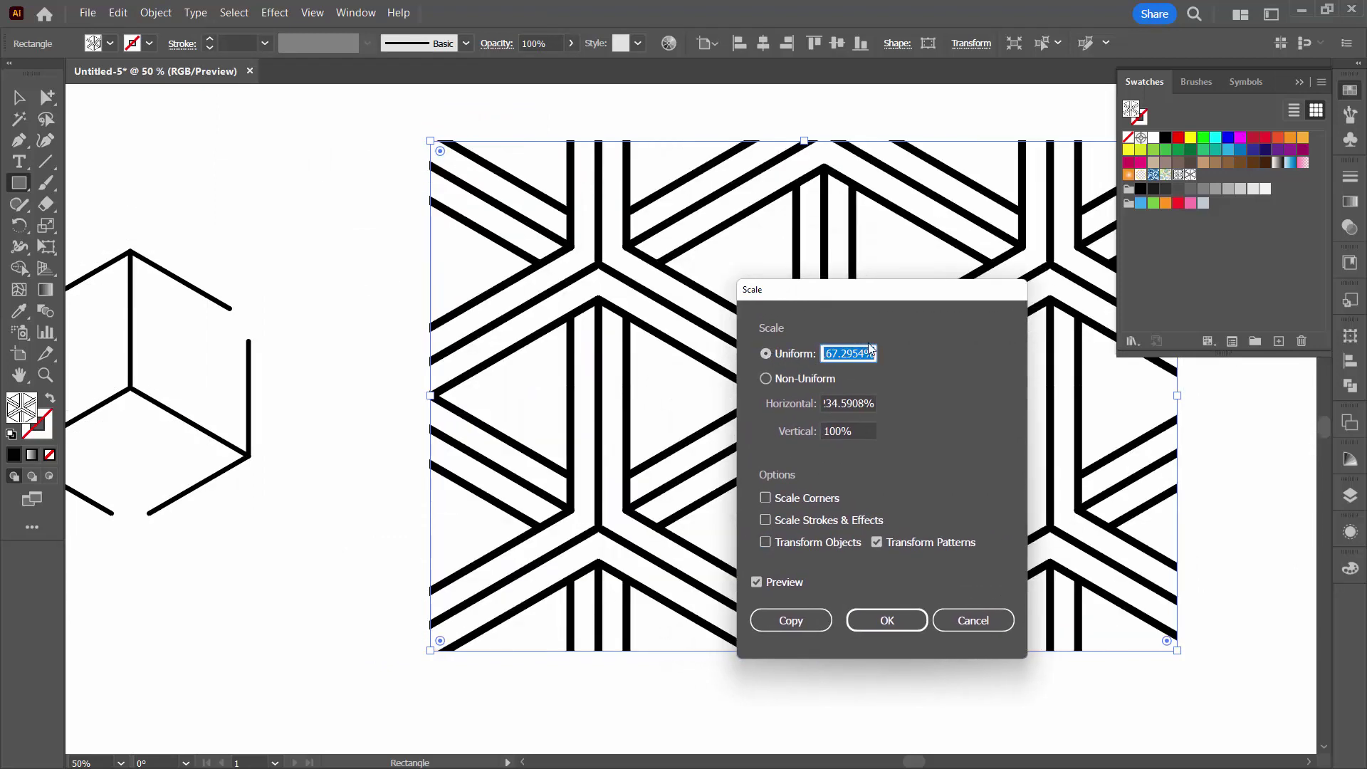
type("40")
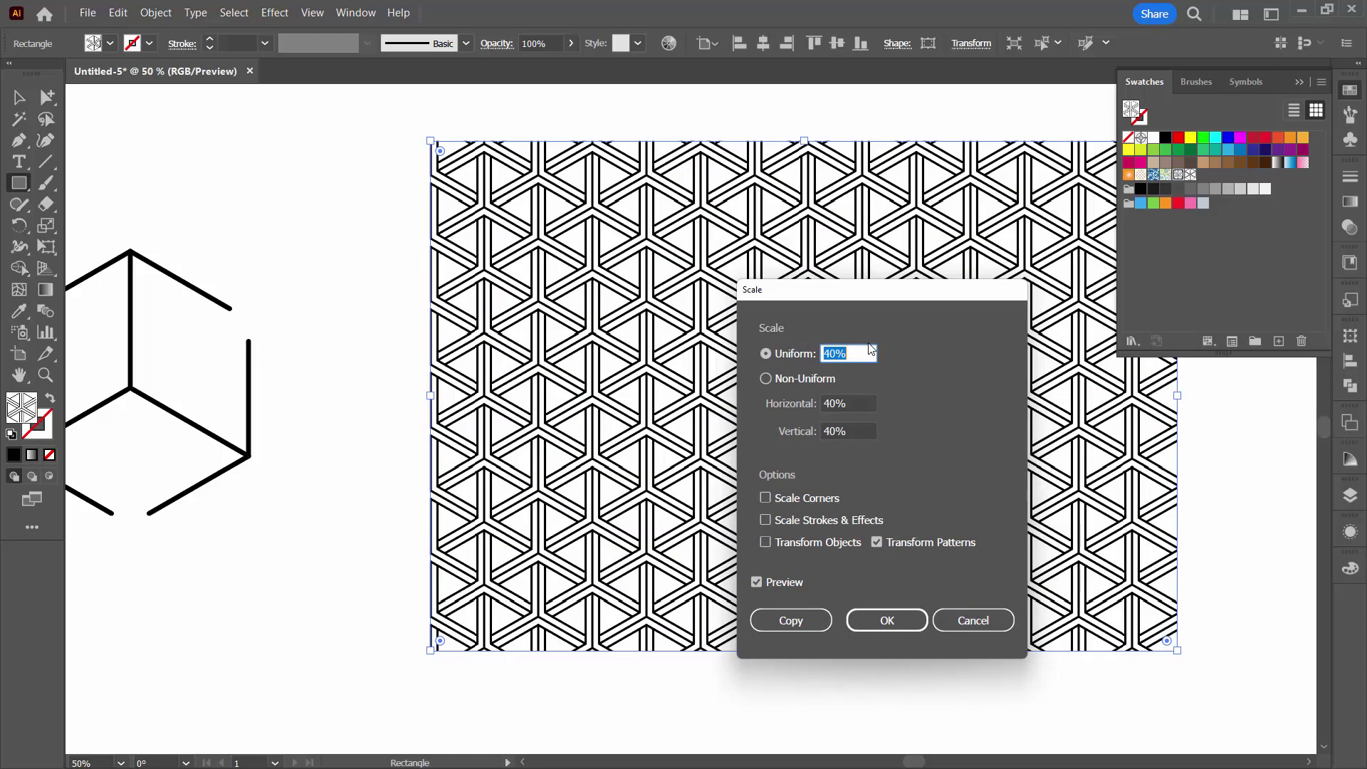
type("30")
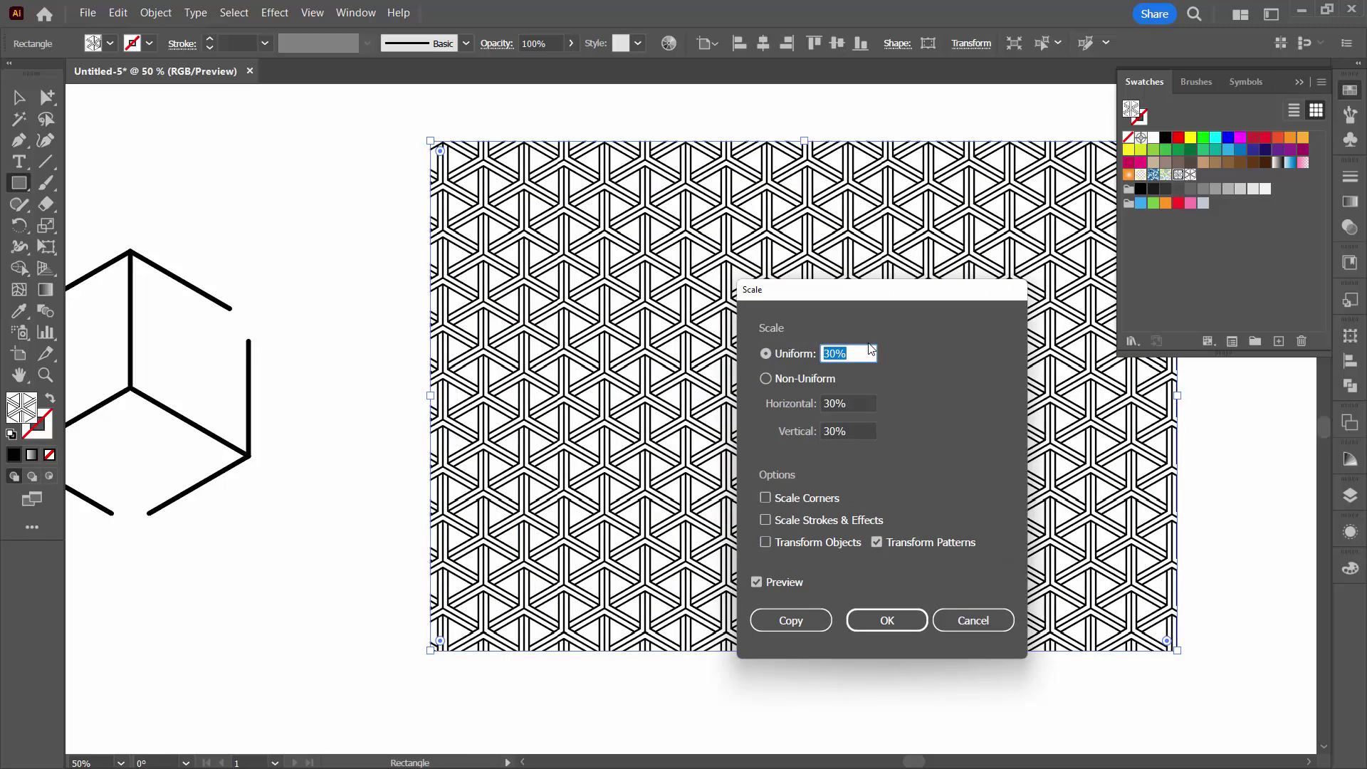
left_click(886, 620)
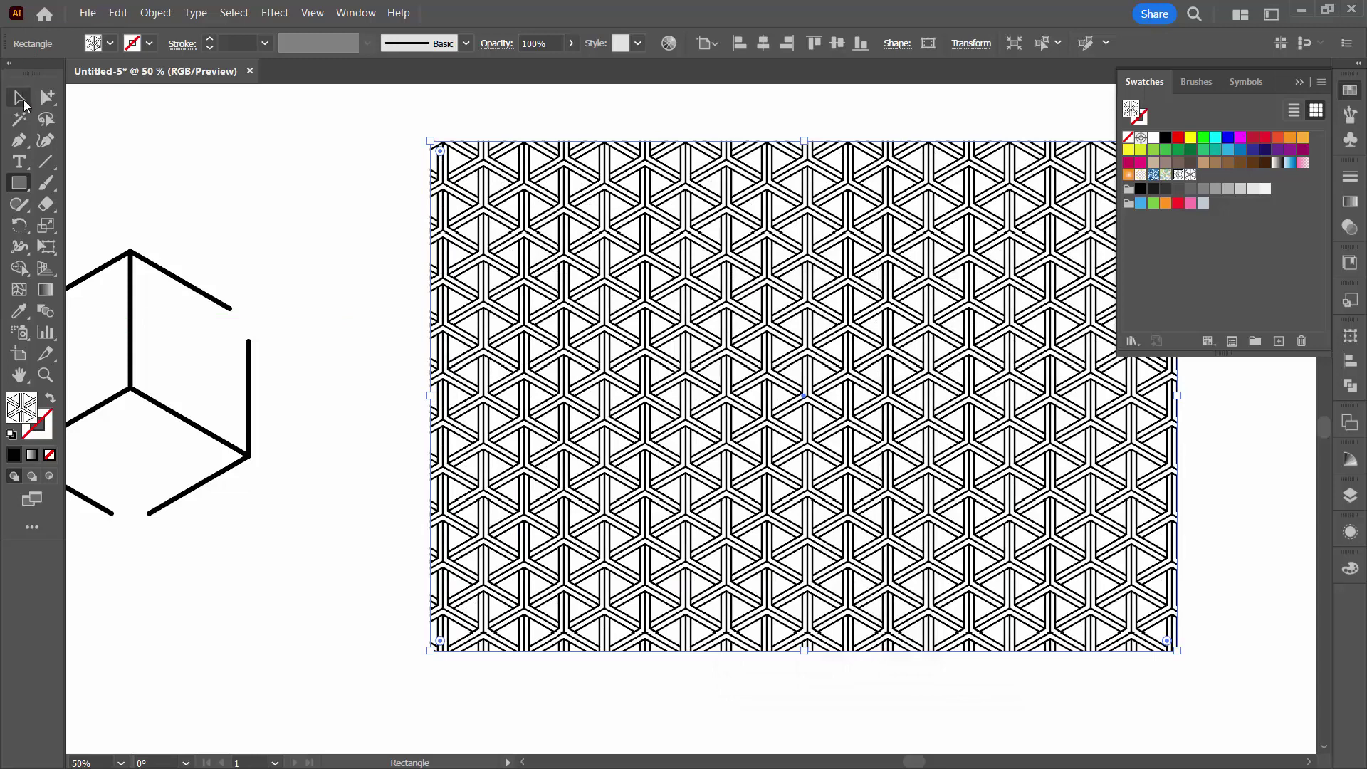
left_click(19, 97)
left_click(415, 321)
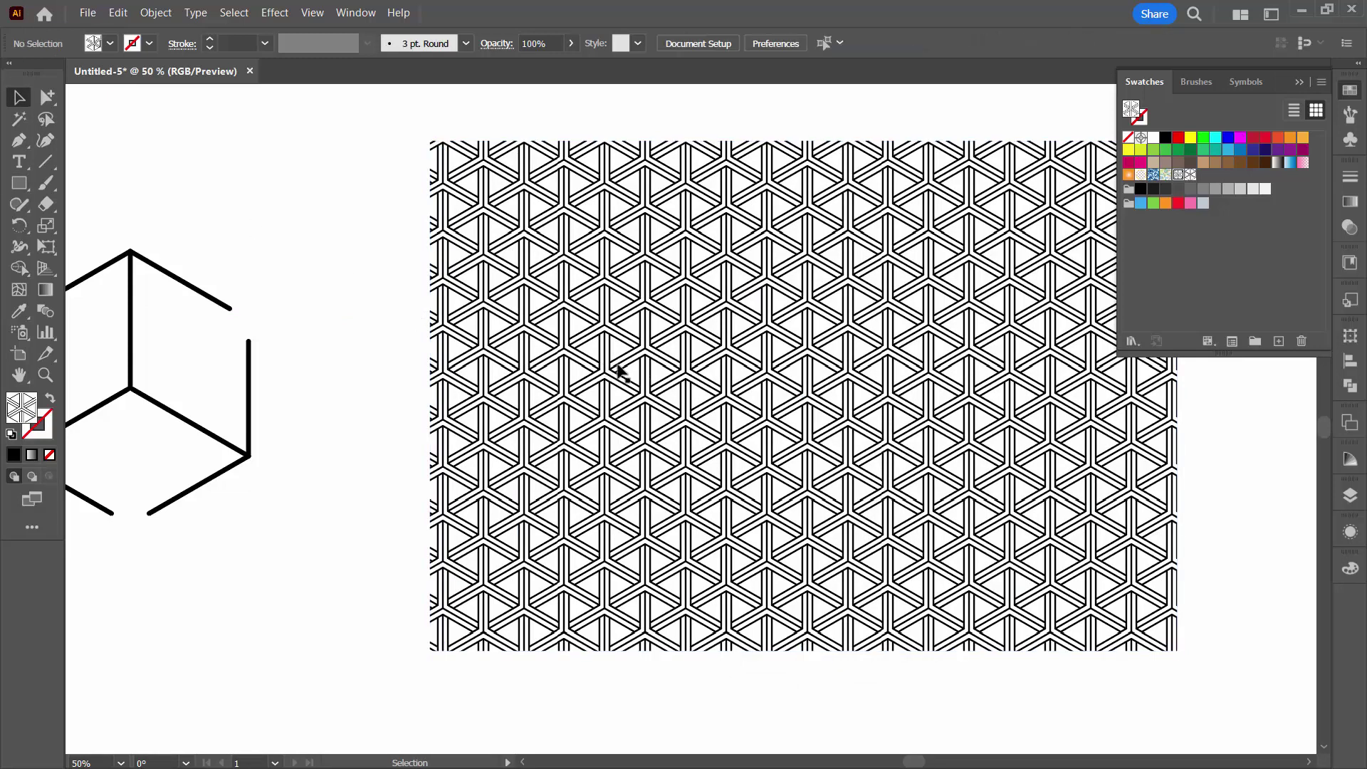
After inspecting the pattern up close, refill the rectangle with the New Pattern 2 swatch
left_click(44, 375)
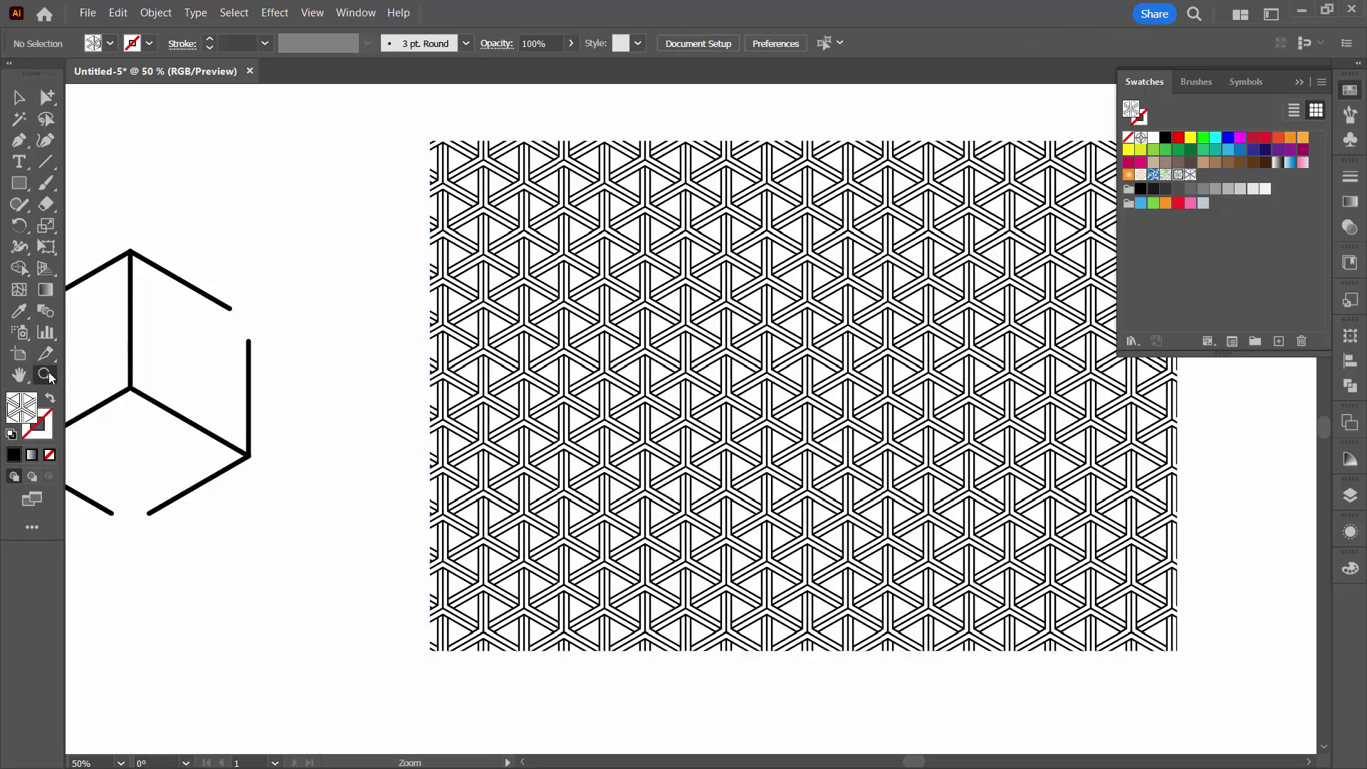
left_click_drag(594, 363, 706, 462)
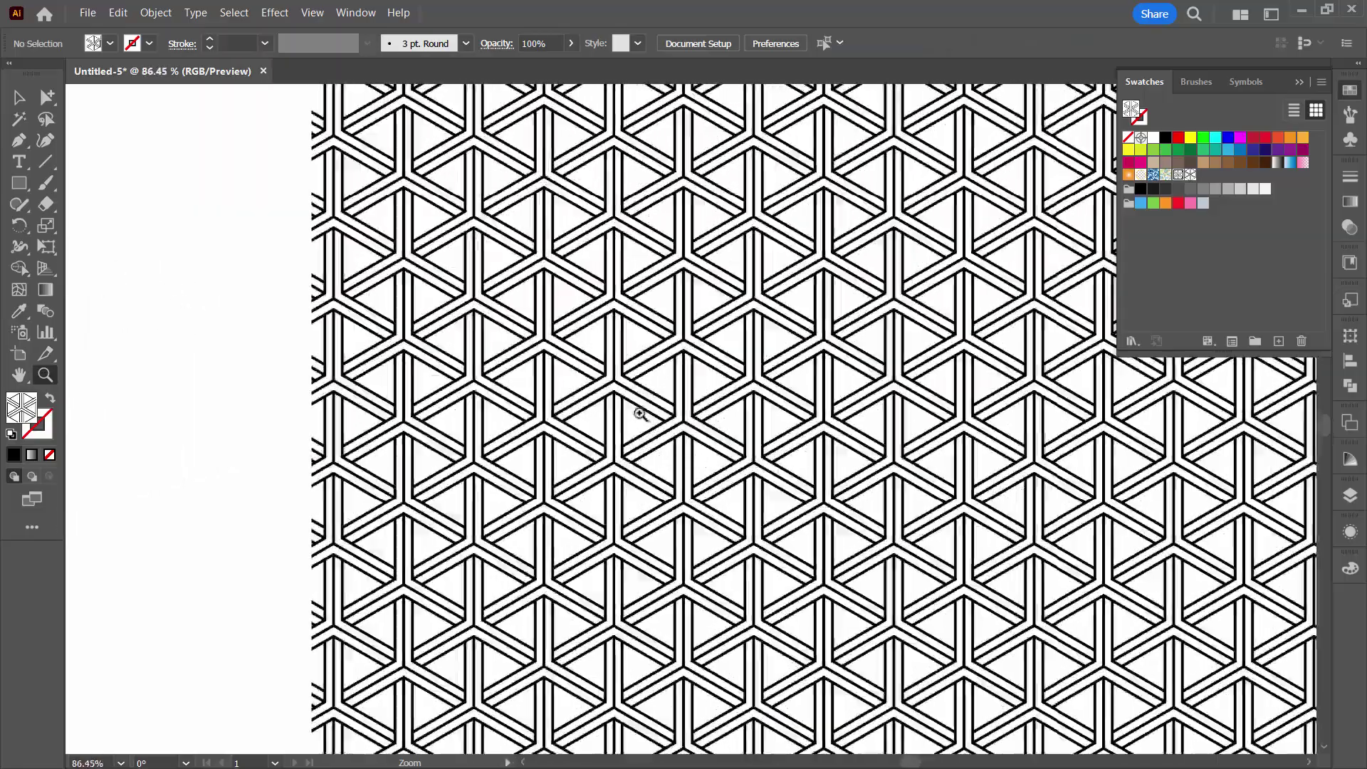
left_click_drag(604, 393, 518, 345)
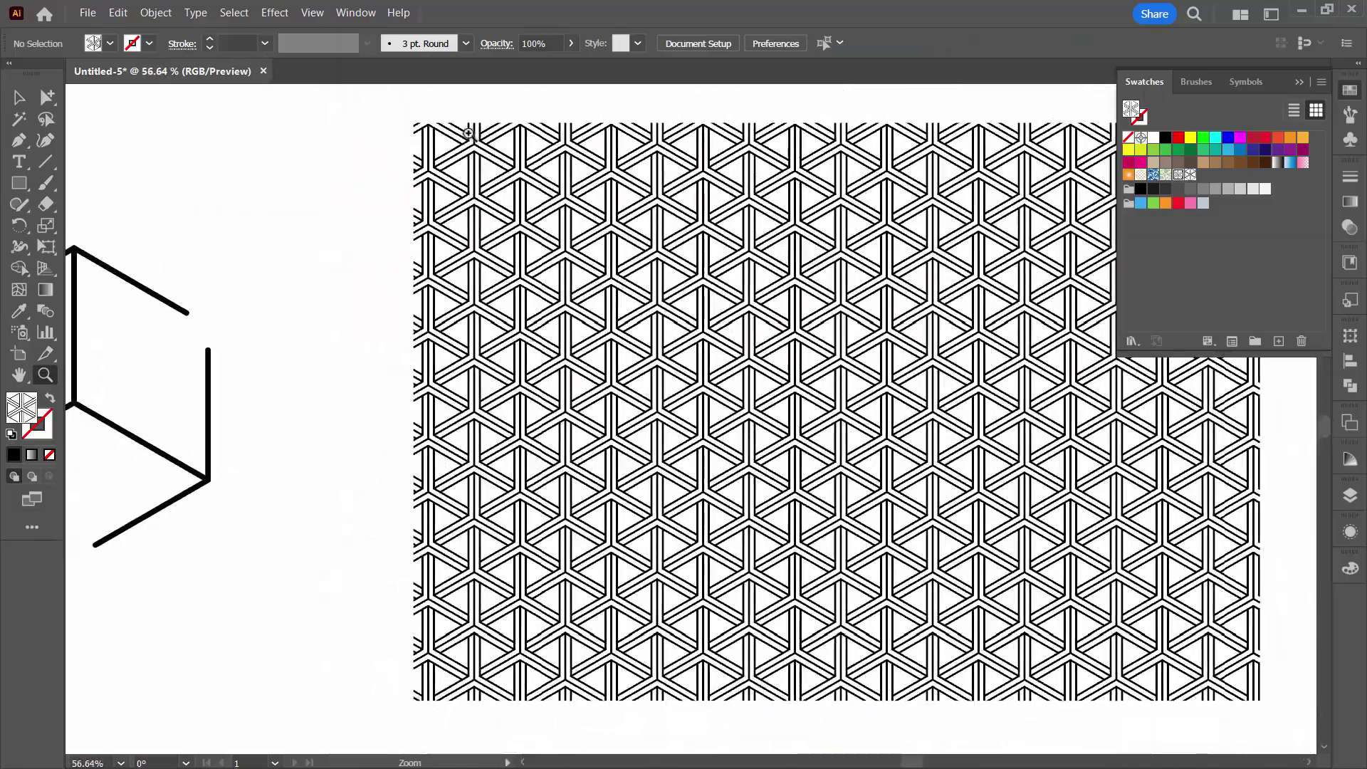
key("v")
left_click(611, 317)
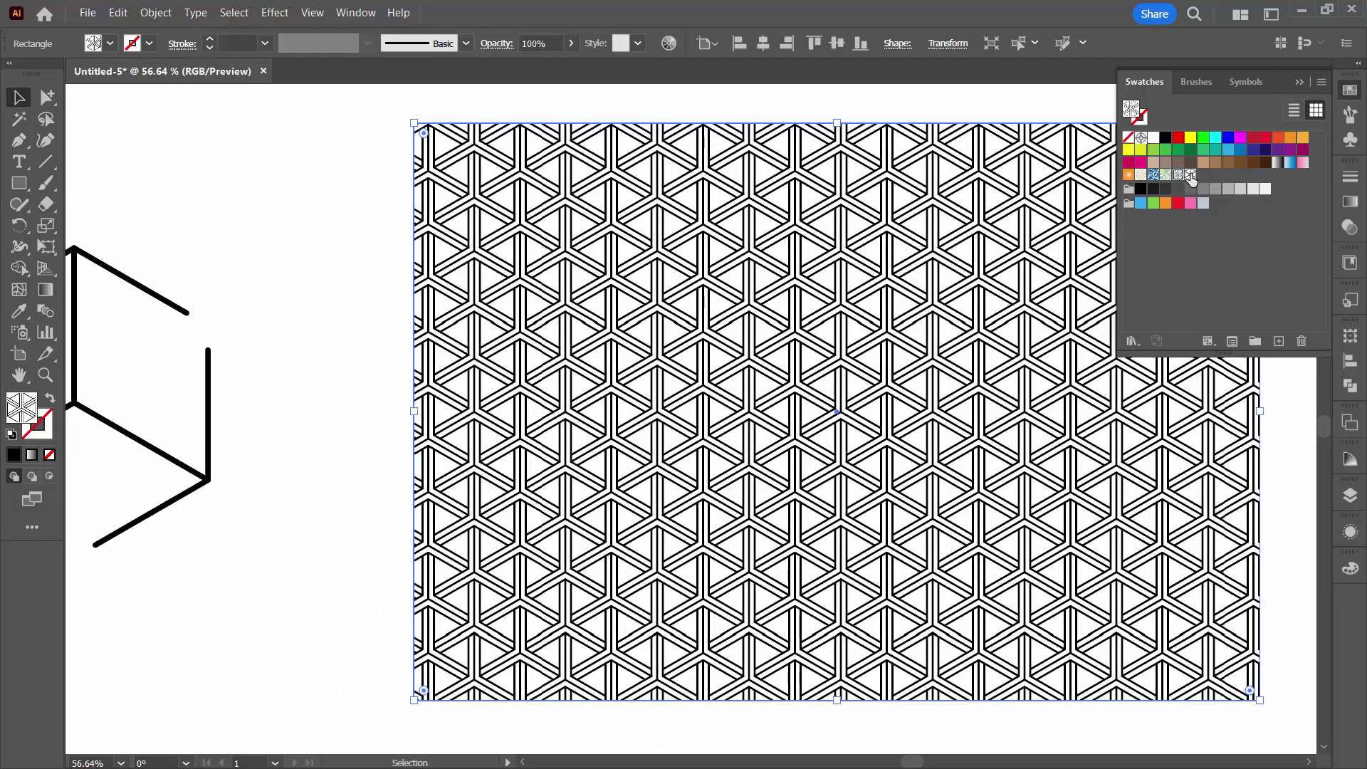
left_click(1190, 175)
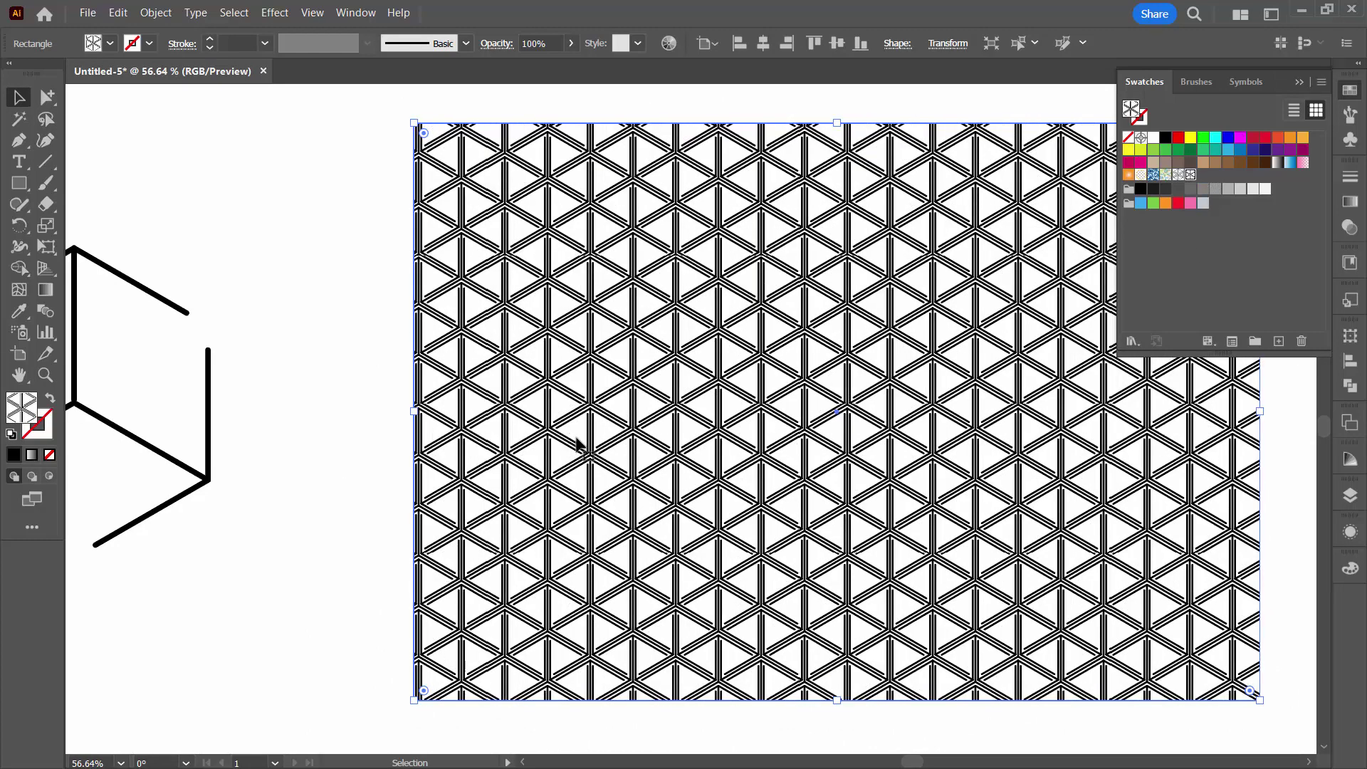
left_click(334, 364)
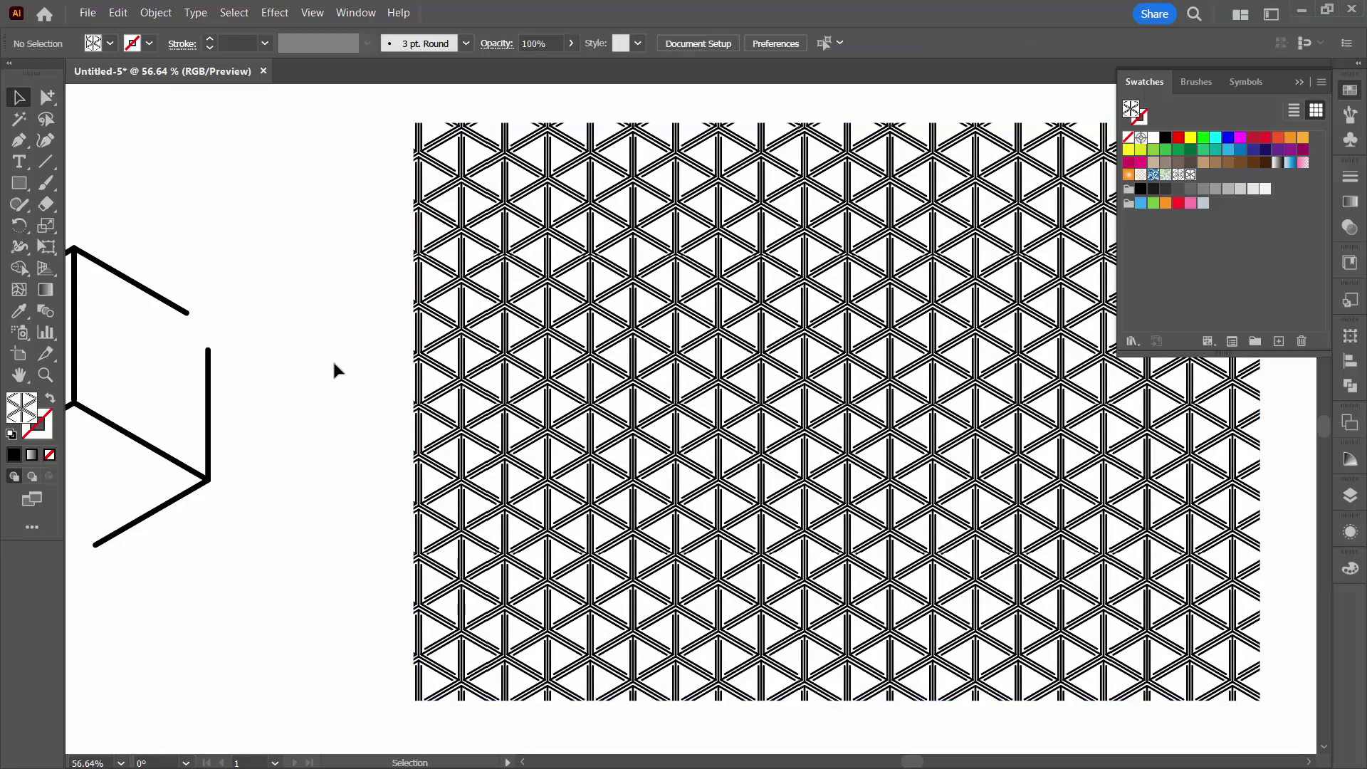